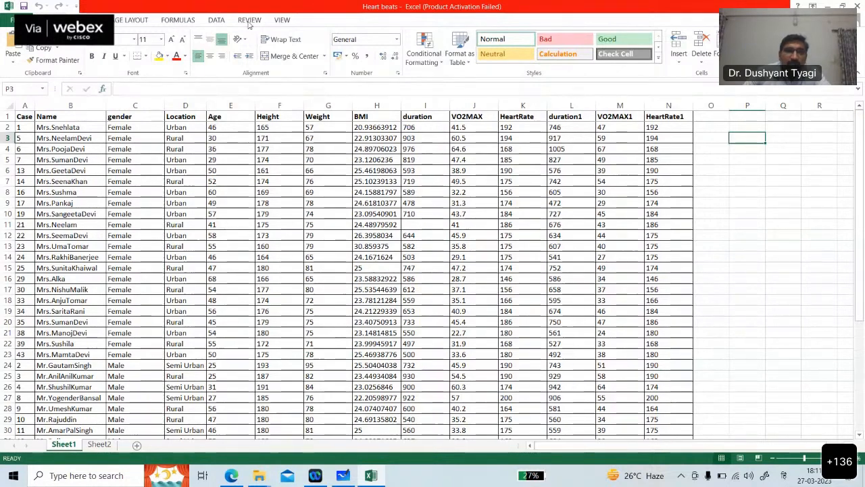
Step: Open the Regression tool from the Data Analysis tools
{"action": "left_click", "coordinate": [215, 21]}
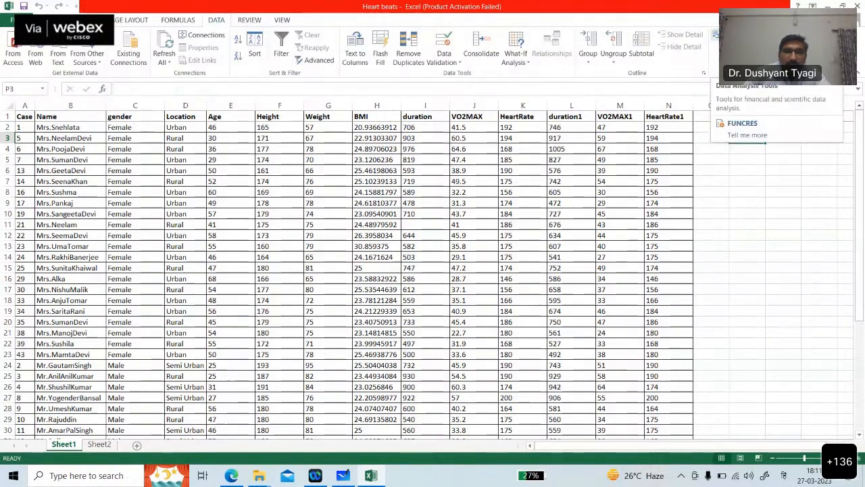
{"action": "left_click", "coordinate": [739, 35]}
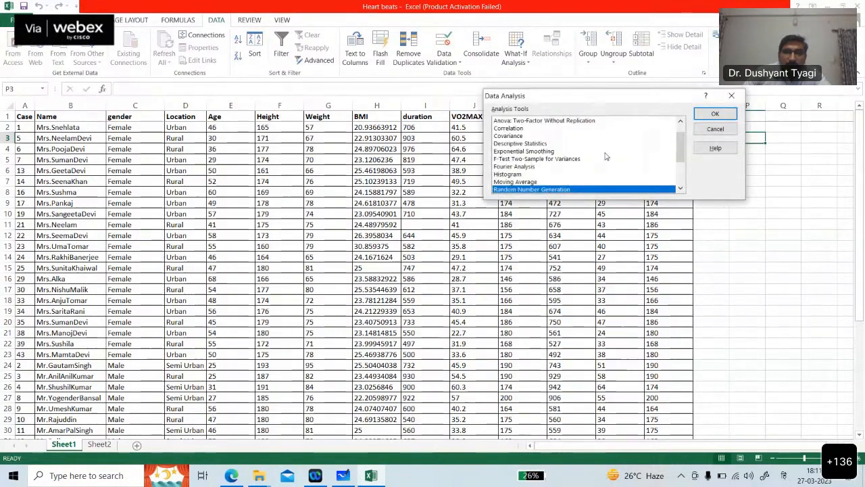
{"action": "scroll", "coordinate": [635, 151], "scroll_direction": "down", "scroll_amount": 2}
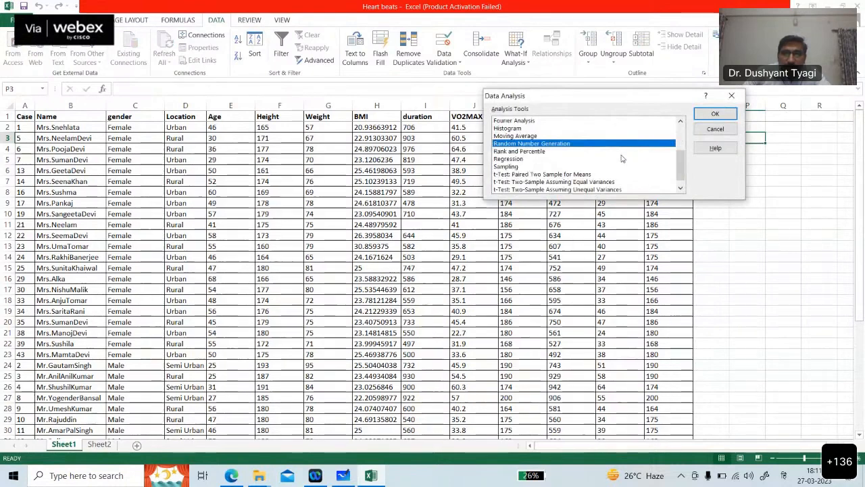
{"action": "scroll", "coordinate": [622, 158], "scroll_direction": "up", "scroll_amount": 3}
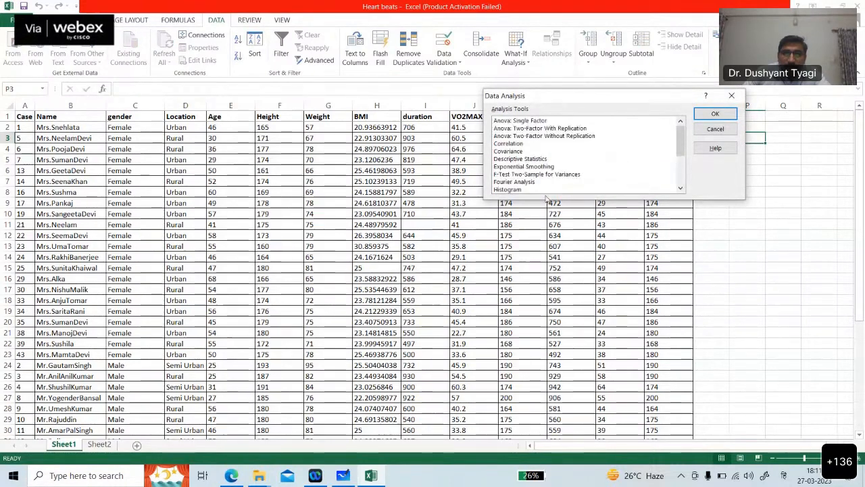
{"action": "scroll", "coordinate": [551, 172], "scroll_direction": "down", "scroll_amount": 2}
{"action": "left_click", "coordinate": [508, 174]}
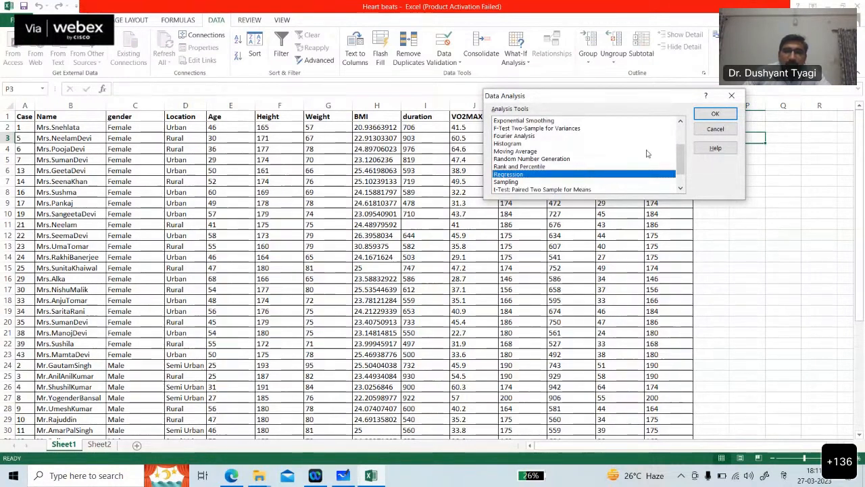
{"action": "left_click", "coordinate": [714, 115]}
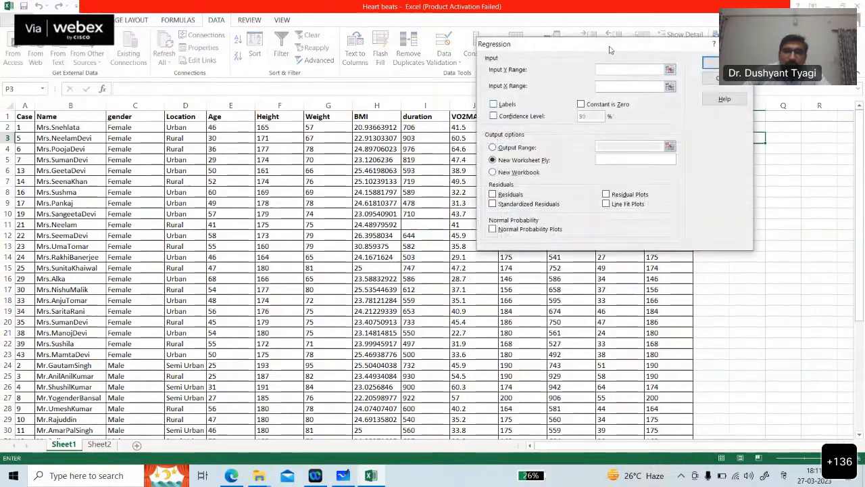
Step: Set the regression's Input Y Range to the HeartRate column, $K$1:$K$44
{"action": "left_click_drag", "start_coordinate": [606, 45], "coordinate": [558, 48]}
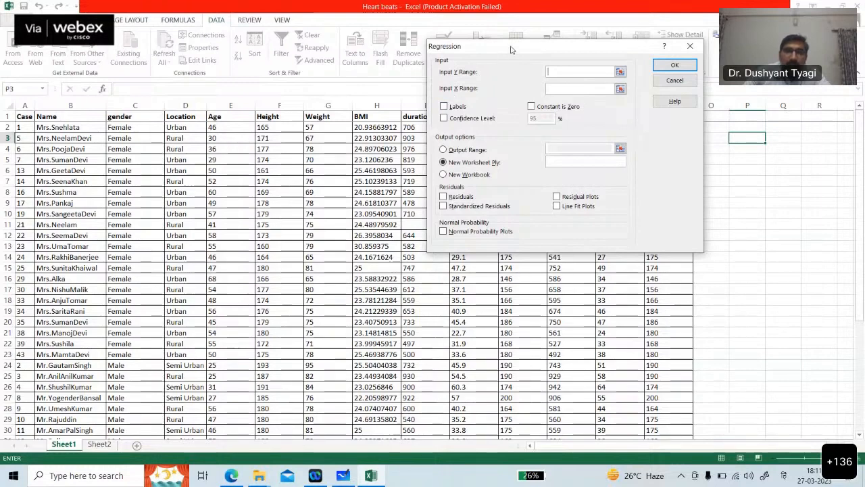
{"action": "left_click_drag", "start_coordinate": [512, 49], "coordinate": [601, 226]}
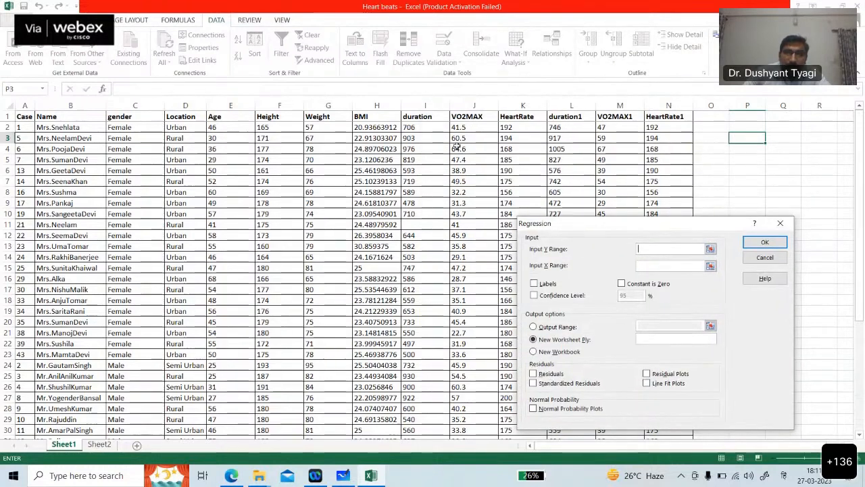
{"action": "left_click", "coordinate": [513, 117]}
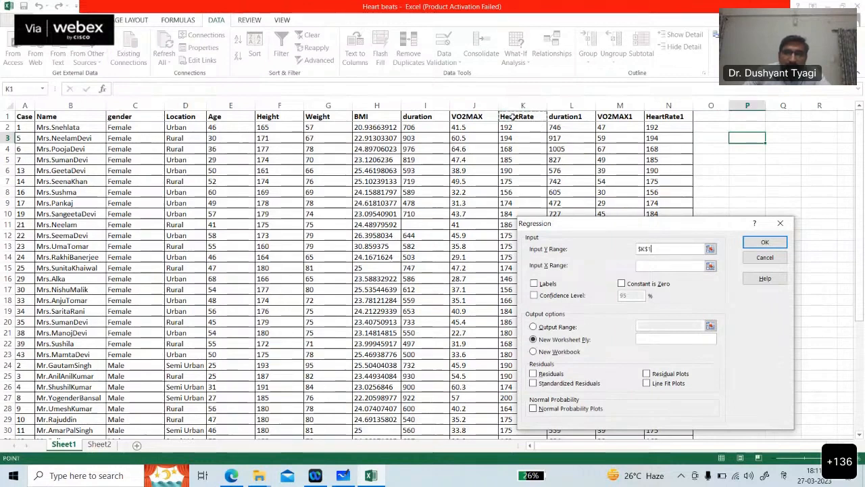
{"action": "left_click_drag", "start_coordinate": [514, 117], "coordinate": [511, 408]}
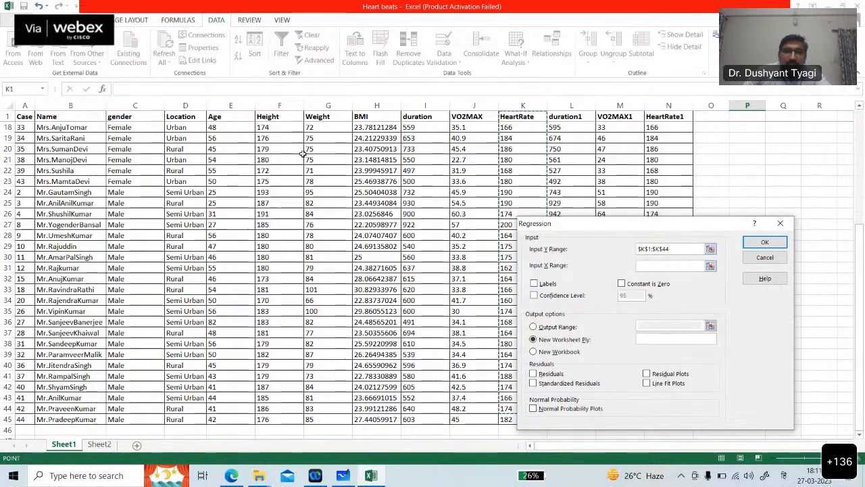
{"action": "scroll", "coordinate": [288, 156], "scroll_direction": "up", "scroll_amount": 5}
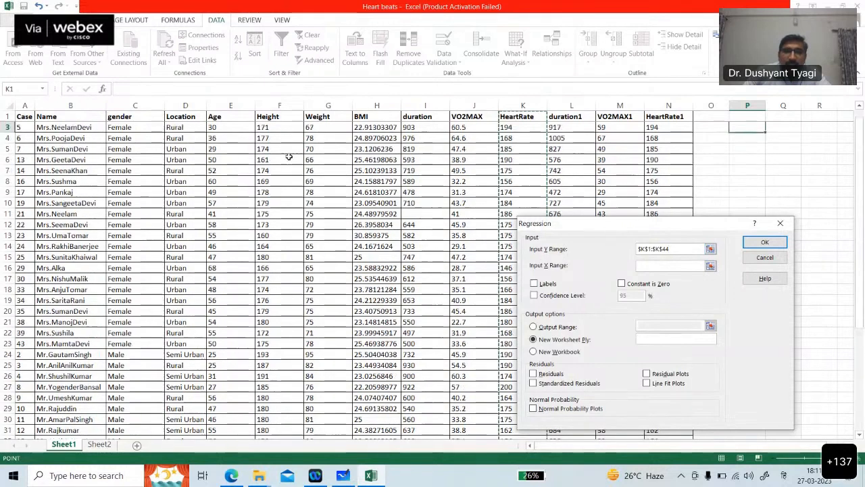
Step: Set the regression's Input X Range to the Age through duration columns, $E$1:$I$45
{"action": "left_click", "coordinate": [648, 265]}
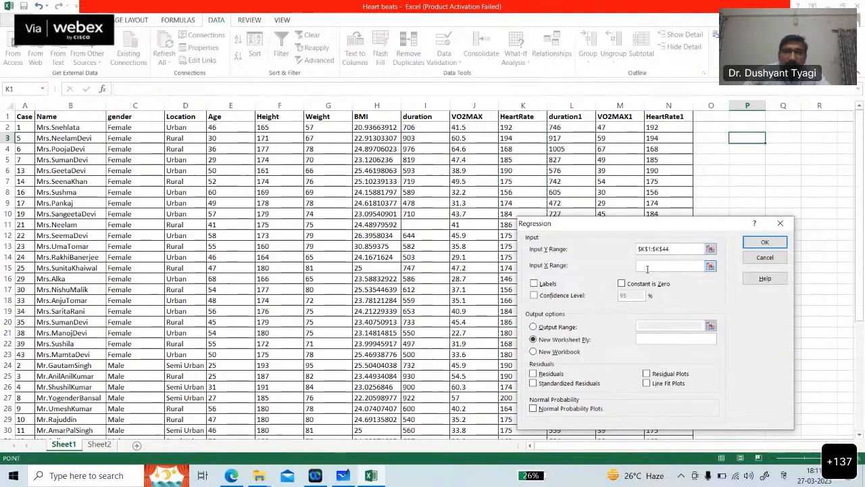
{"action": "left_click", "coordinate": [244, 117]}
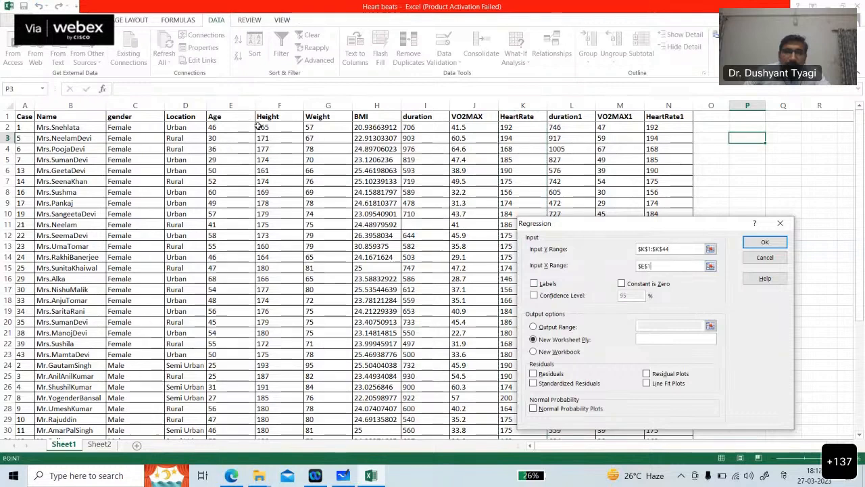
{"action": "left_click_drag", "start_coordinate": [259, 126], "coordinate": [405, 411]}
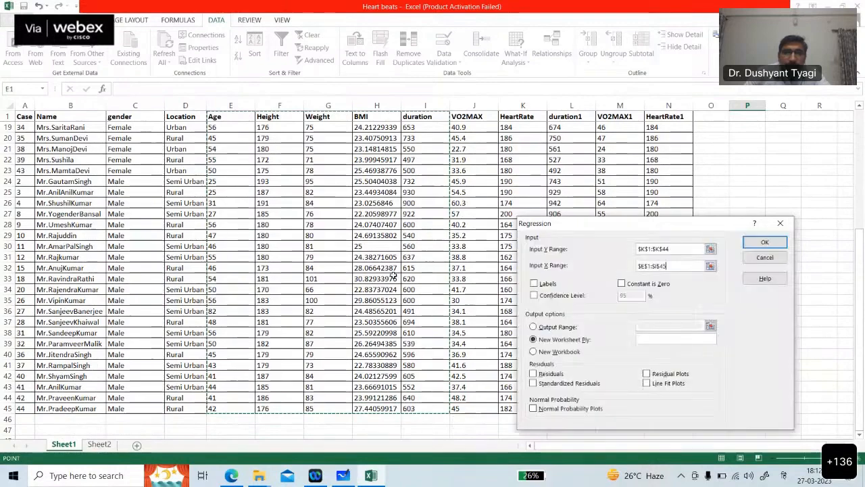
{"action": "scroll", "coordinate": [399, 232], "scroll_direction": "up", "scroll_amount": 6}
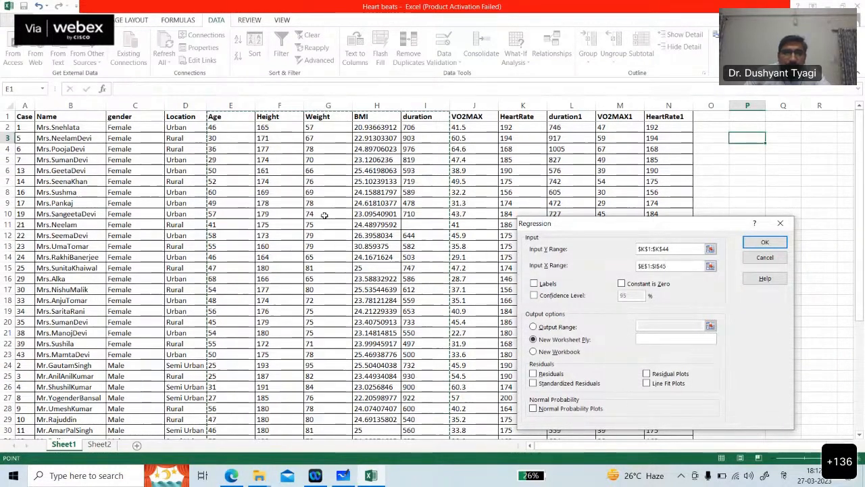
{"action": "scroll", "coordinate": [327, 209], "scroll_direction": "down", "scroll_amount": 8}
{"action": "scroll", "coordinate": [329, 206], "scroll_direction": "up", "scroll_amount": 8}
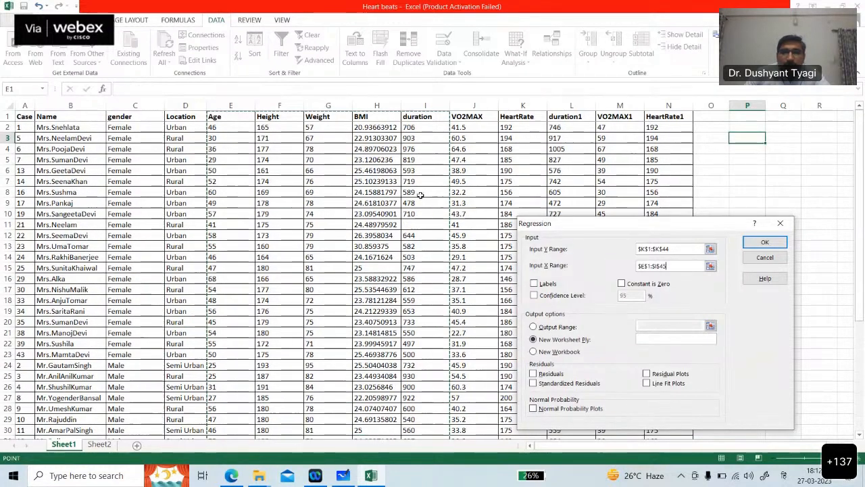
Step: Enable Labels and try to run the regression with output to a new worksheet
{"action": "left_click", "coordinate": [533, 284]}
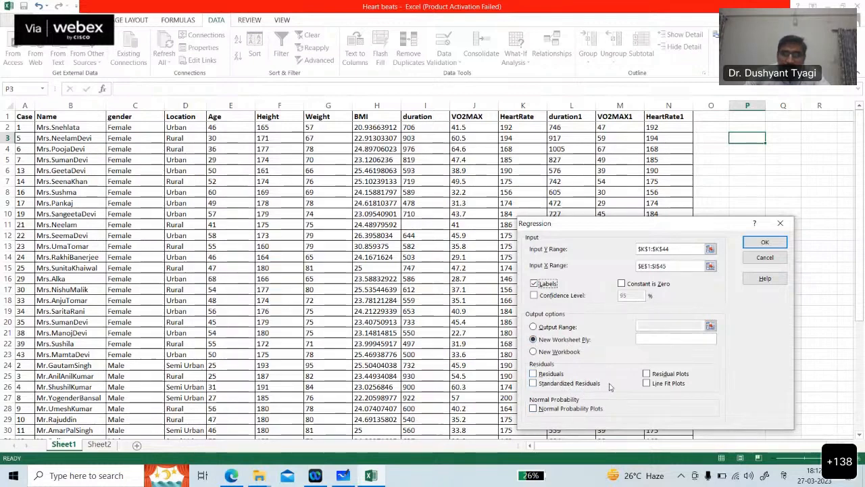
{"action": "left_click", "coordinate": [763, 242]}
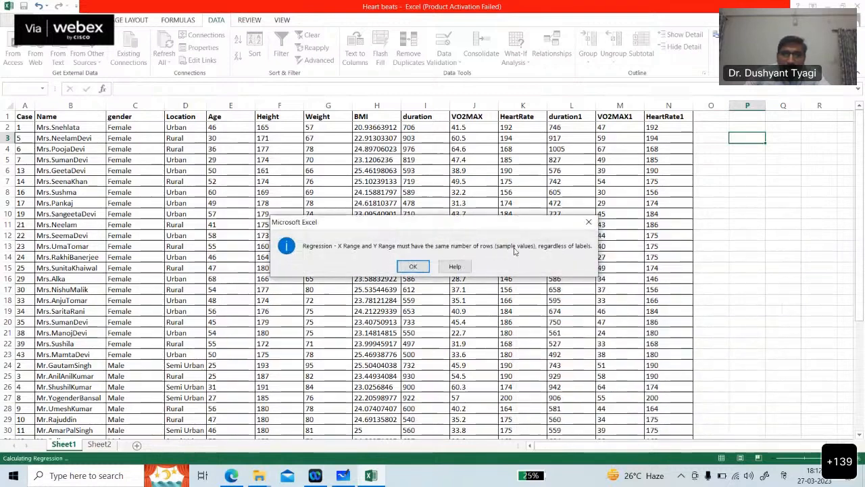
{"action": "left_click", "coordinate": [419, 269]}
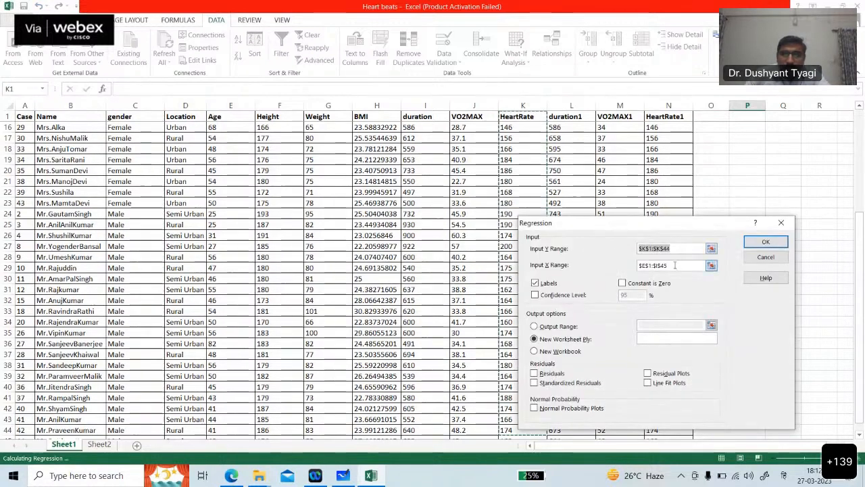
Step: Correct the Input Y Range to $K$1:$K$45 and try to run the regression again
{"action": "scroll", "coordinate": [505, 252], "scroll_direction": "down", "scroll_amount": 7}
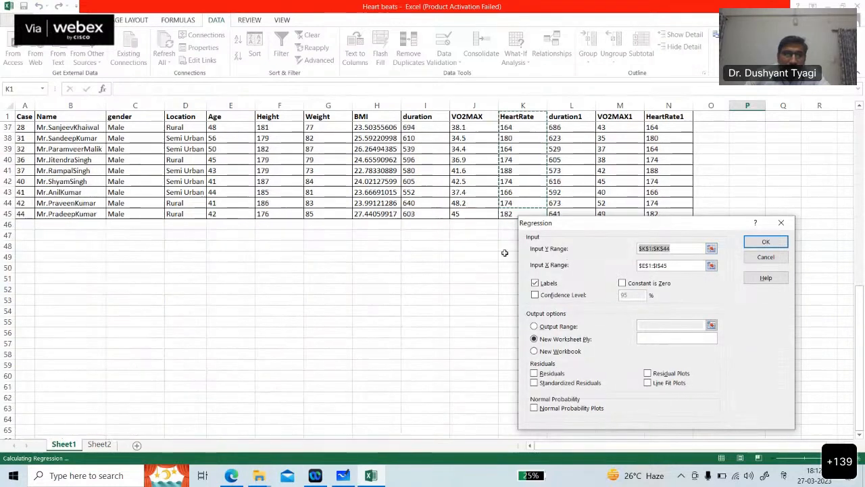
{"action": "scroll", "coordinate": [504, 252], "scroll_direction": "up", "scroll_amount": 12}
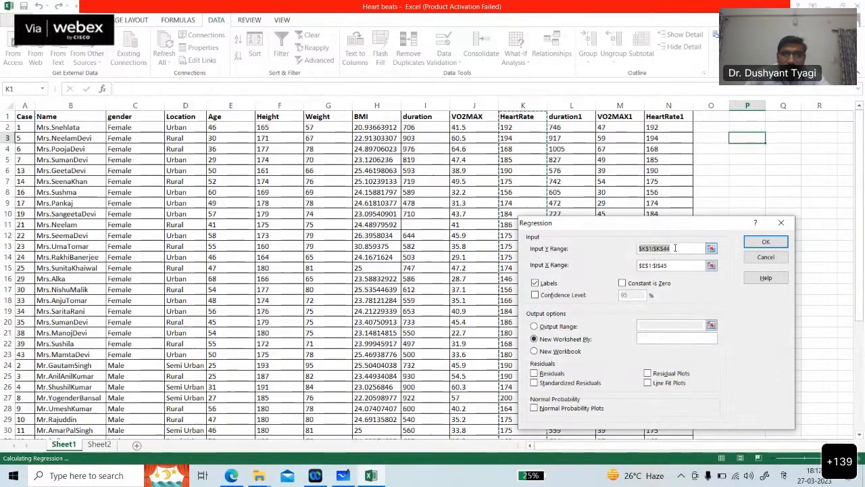
{"action": "left_click", "coordinate": [675, 248]}
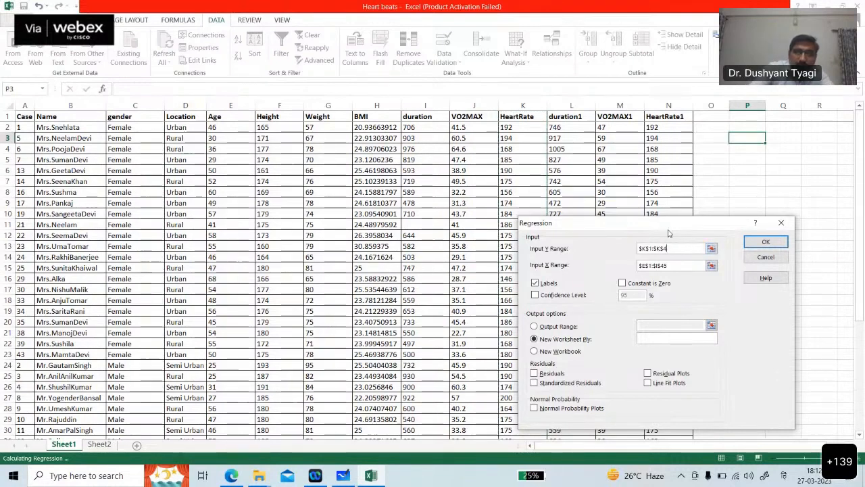
{"action": "type", "text": "5"}
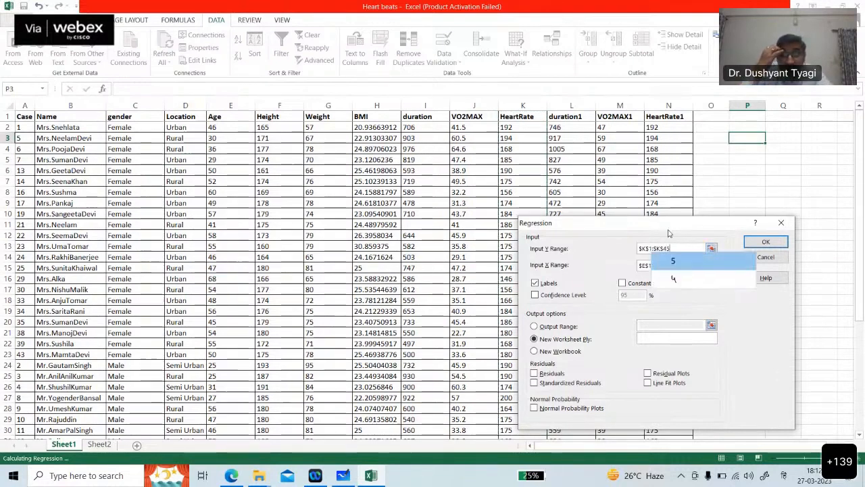
{"action": "left_click", "coordinate": [674, 262]}
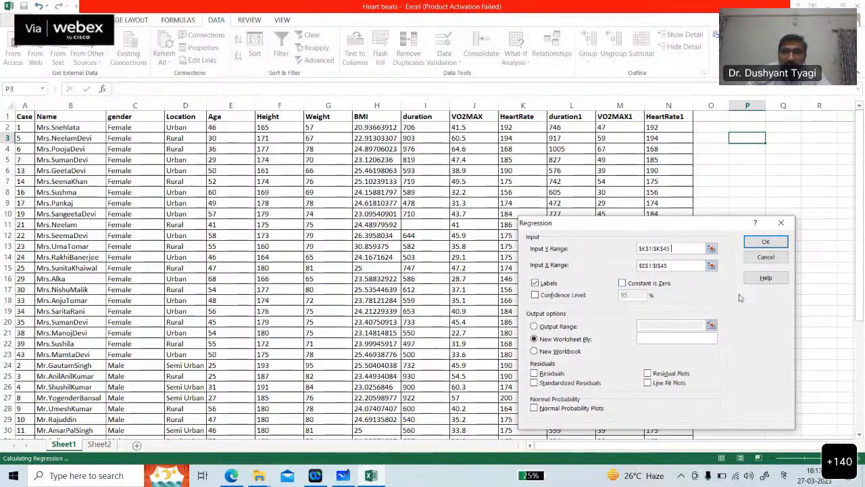
{"action": "left_click", "coordinate": [764, 244]}
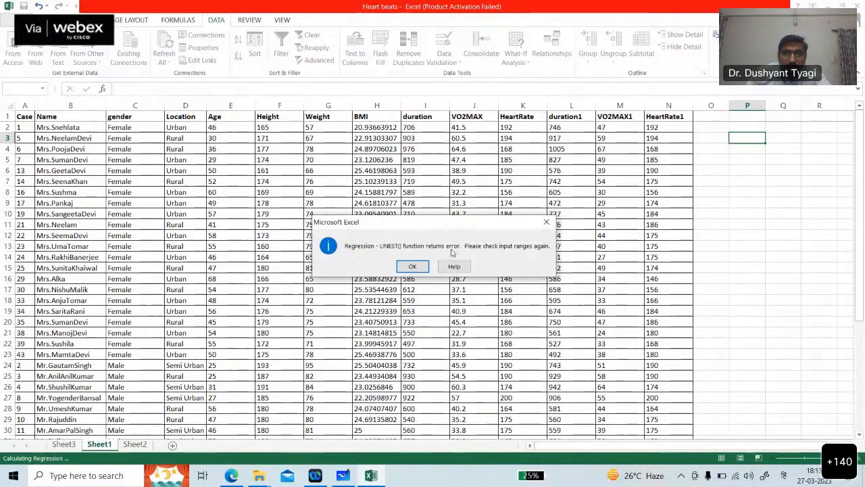
{"action": "left_click", "coordinate": [412, 266]}
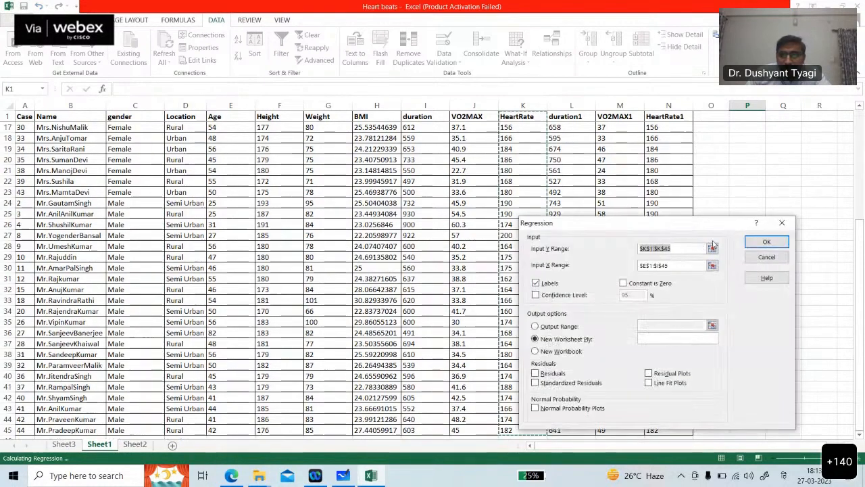
Step: Reselect the HeartRate column, $K$1:$K$45, as the Input Y Range
{"action": "left_click", "coordinate": [782, 224]}
{"action": "left_click", "coordinate": [758, 292]}
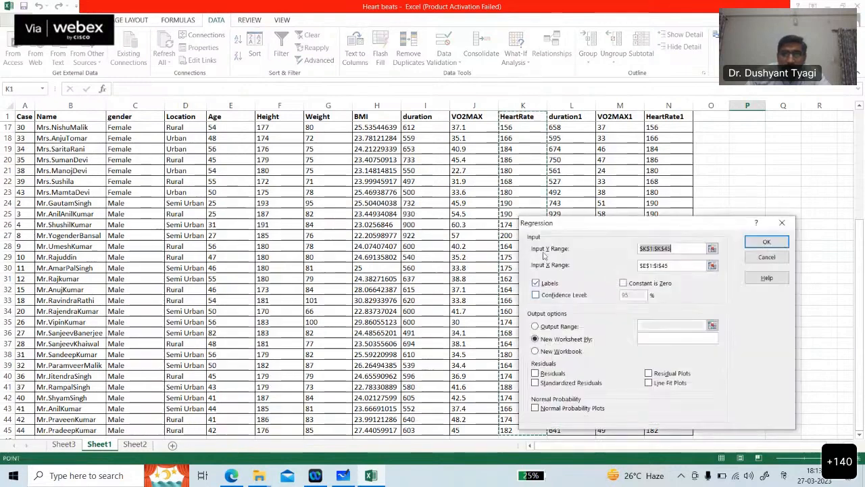
{"action": "scroll", "coordinate": [525, 257], "scroll_direction": "up", "scroll_amount": 5}
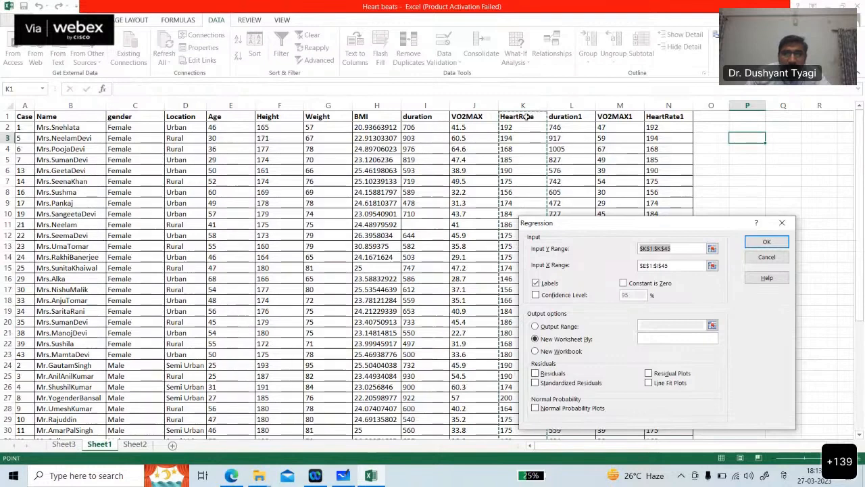
{"action": "left_click_drag", "start_coordinate": [525, 116], "coordinate": [524, 398]}
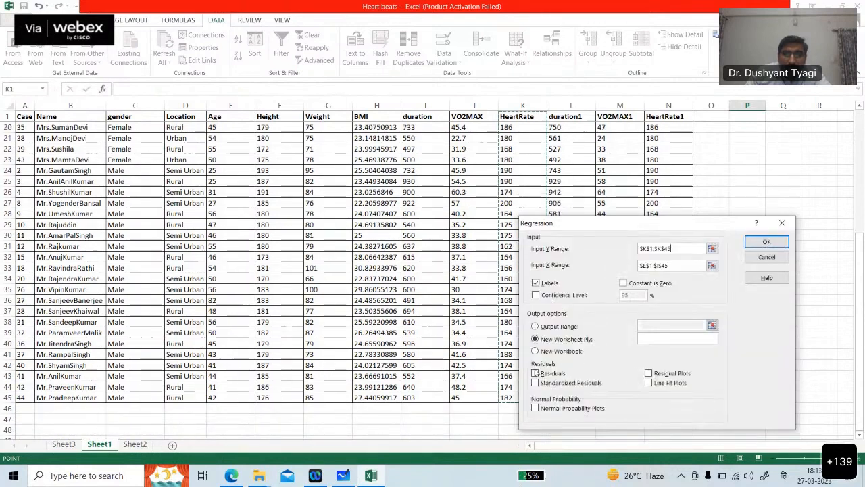
Step: Reselect the Age through duration columns, $E$1:$I$45, as the Input X Range and try to run the regression
{"action": "left_click", "coordinate": [659, 265]}
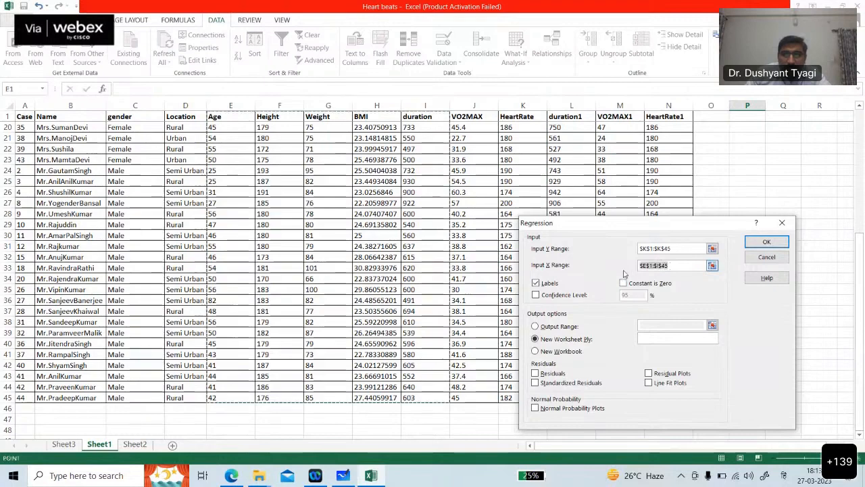
{"action": "left_click", "coordinate": [659, 265]}
{"action": "double_click", "coordinate": [671, 265]}
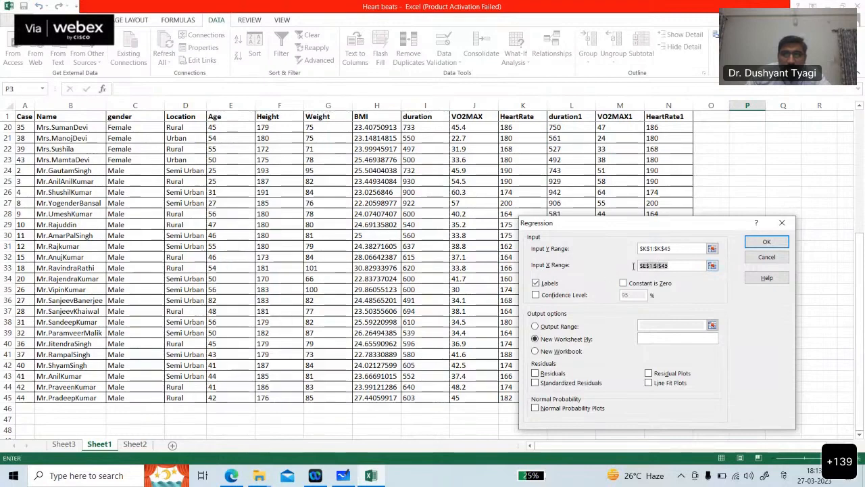
{"action": "scroll", "coordinate": [177, 206], "scroll_direction": "up", "scroll_amount": 6}
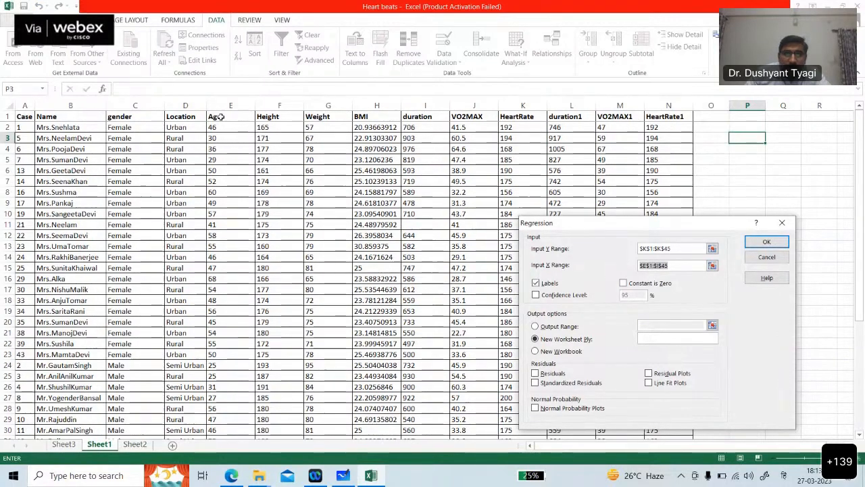
{"action": "left_click_drag", "start_coordinate": [224, 119], "coordinate": [411, 411]}
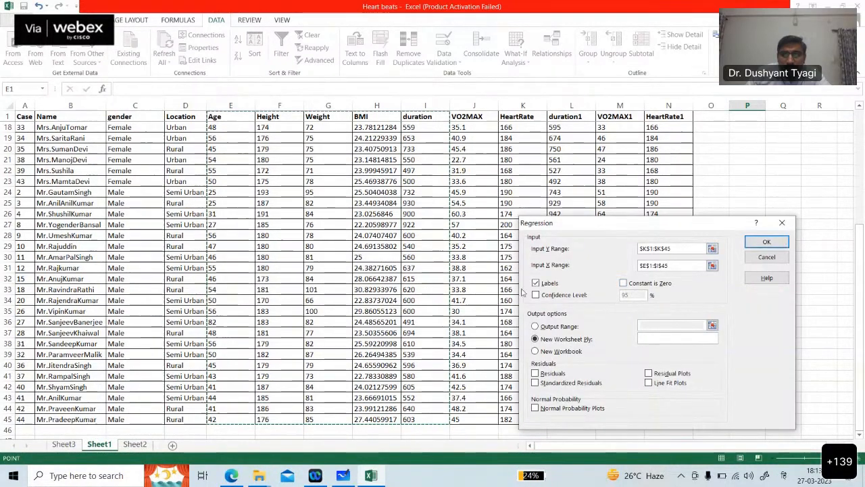
{"action": "left_click", "coordinate": [765, 243]}
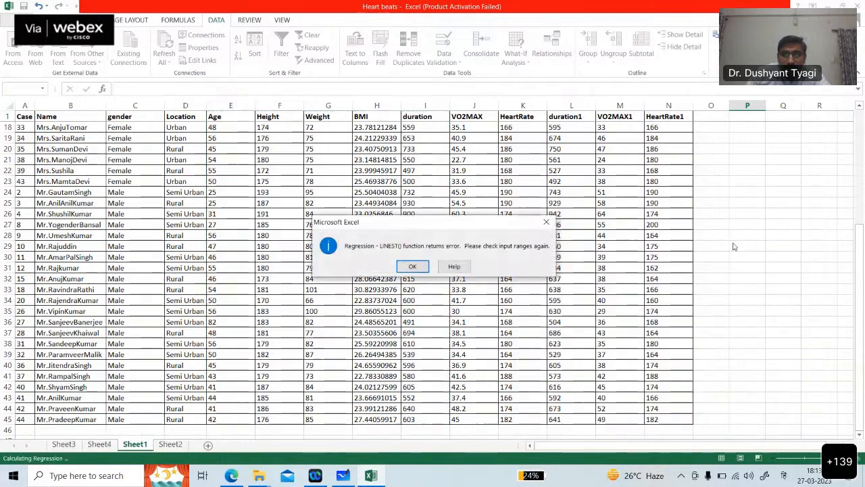
{"action": "left_click", "coordinate": [422, 265]}
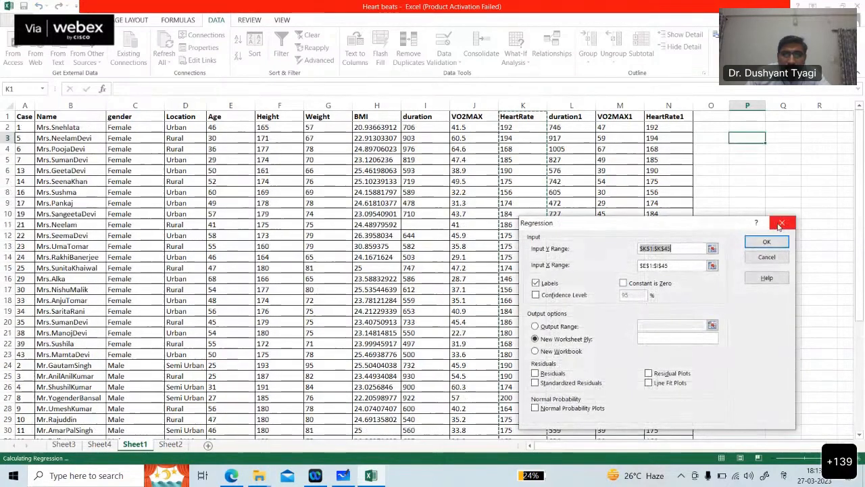
Step: Close the Regression dialog and fill the empty duration cell I11 with 700, using the English keyboard input
{"action": "left_click", "coordinate": [781, 224]}
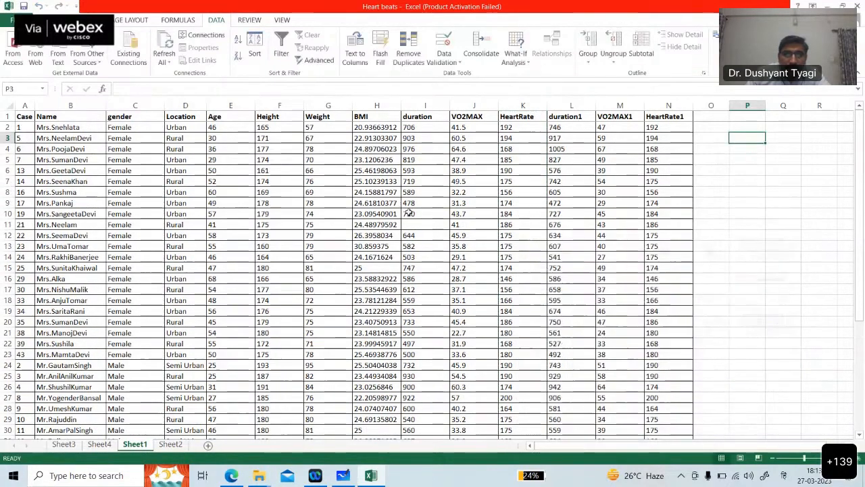
{"action": "scroll", "coordinate": [424, 193], "scroll_direction": "down", "scroll_amount": 2}
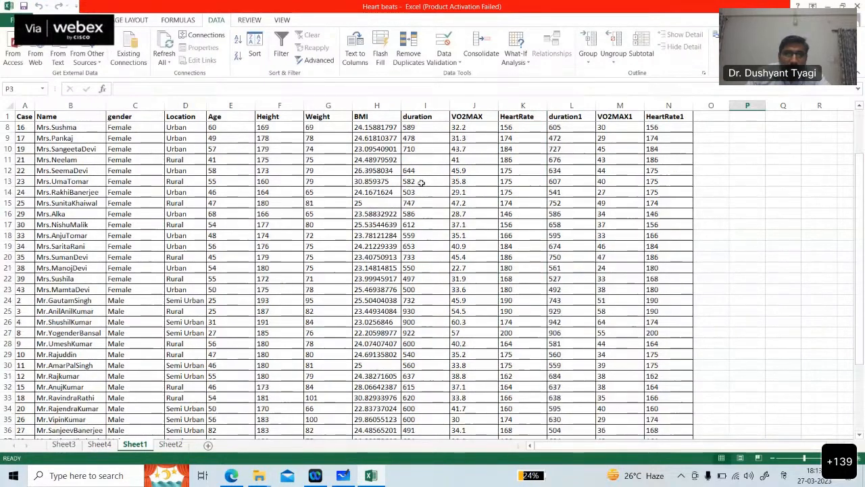
{"action": "scroll", "coordinate": [422, 179], "scroll_direction": "up", "scroll_amount": 2}
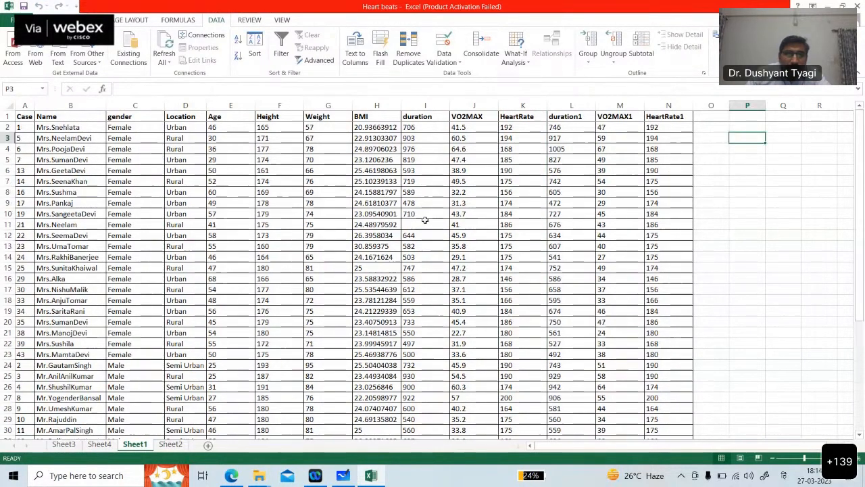
{"action": "left_click", "coordinate": [435, 225]}
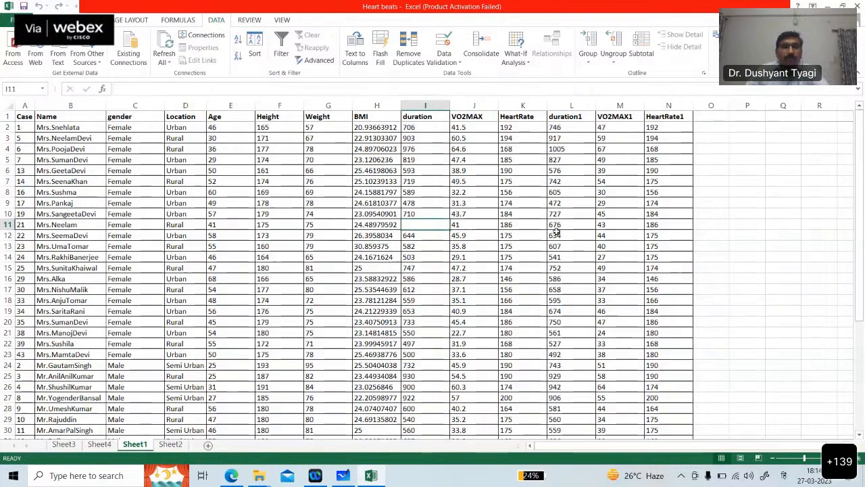
{"action": "type", "text": "7"}
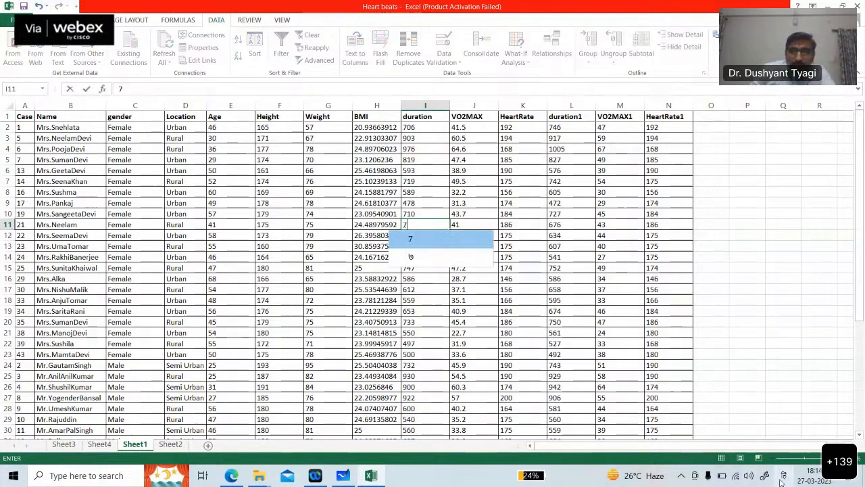
{"action": "key", "text": "super+space"}
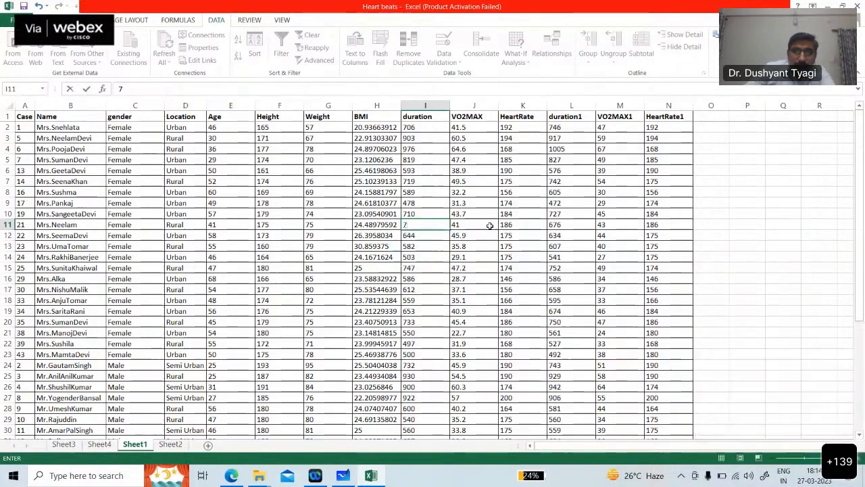
{"action": "type", "text": "00"}
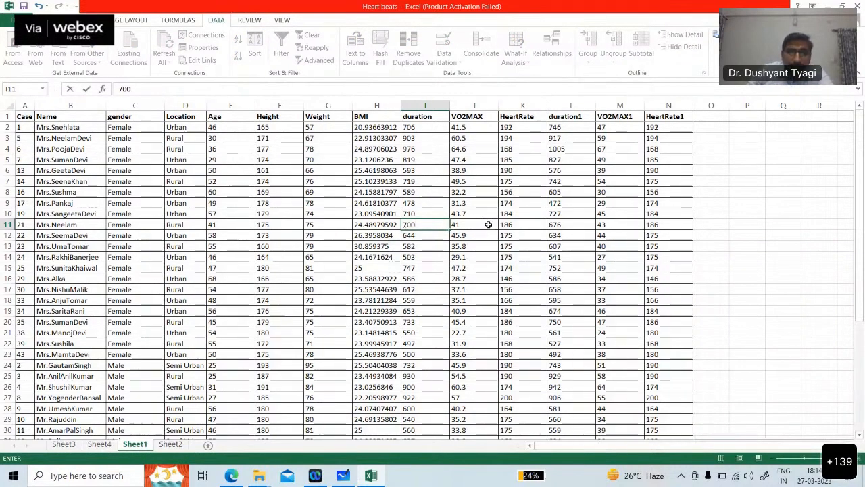
{"action": "scroll", "coordinate": [371, 176], "scroll_direction": "down", "scroll_amount": 1}
{"action": "scroll", "coordinate": [371, 175], "scroll_direction": "down", "scroll_amount": 5}
{"action": "scroll", "coordinate": [369, 181], "scroll_direction": "up", "scroll_amount": 6}
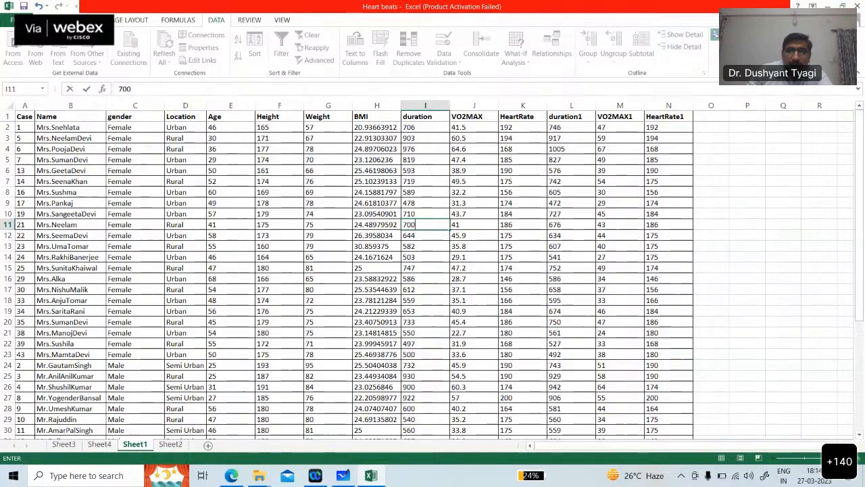
{"action": "left_click", "coordinate": [566, 194]}
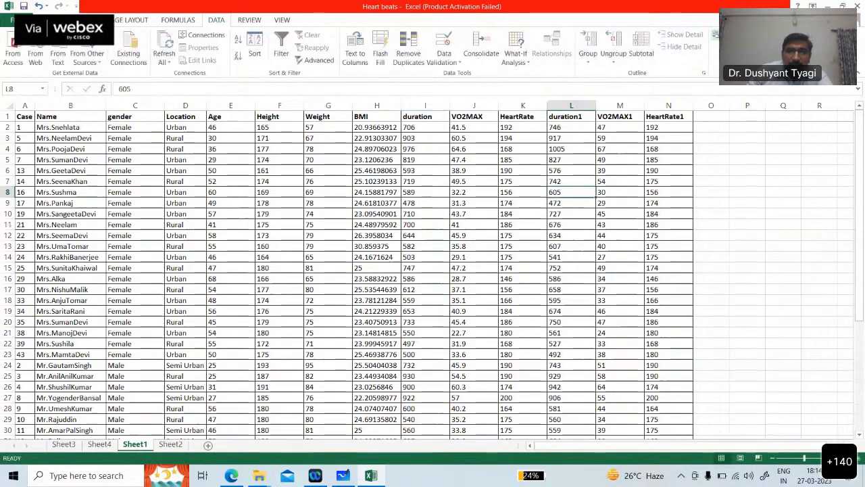
Step: Run the Regression with Y range $K$1:$K$45 and X range $E$1:$I$45 to a new worksheet, and autofit the output columns
{"action": "left_click", "coordinate": [742, 35]}
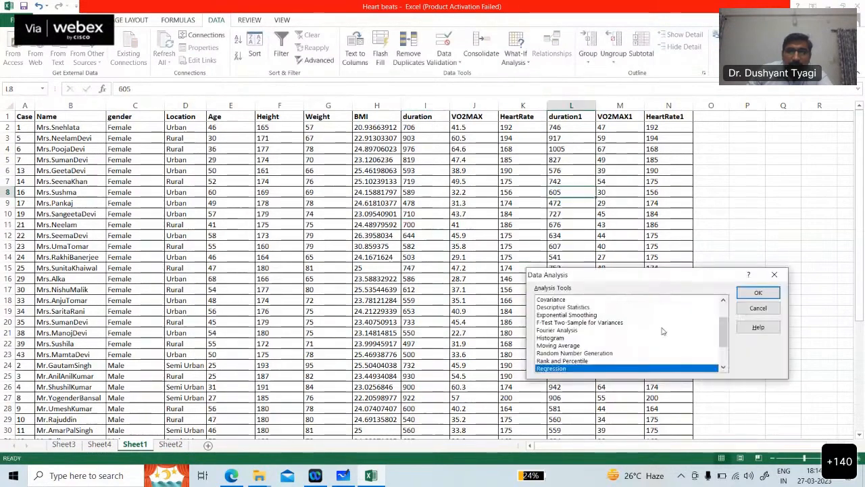
{"action": "left_click", "coordinate": [756, 295]}
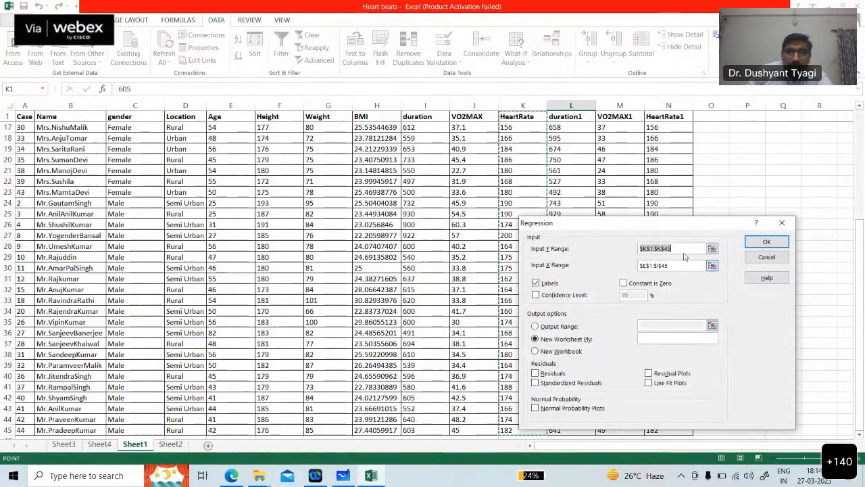
{"action": "left_click", "coordinate": [765, 242]}
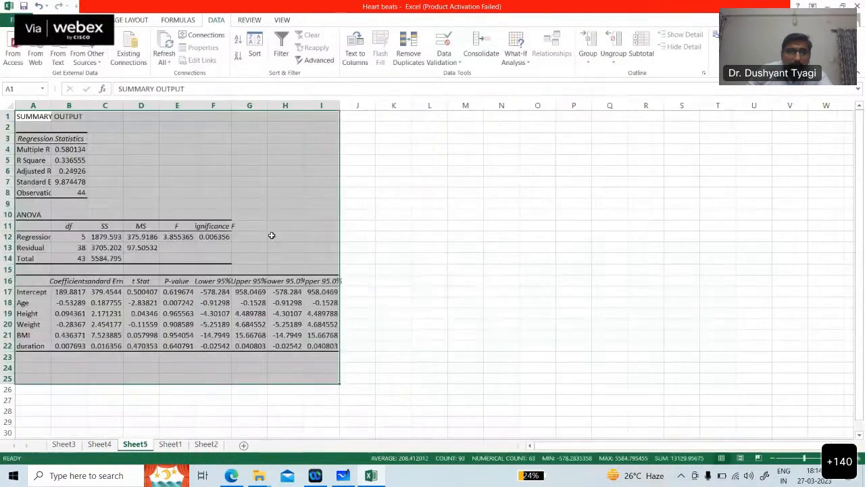
{"action": "left_click", "coordinate": [7, 105]}
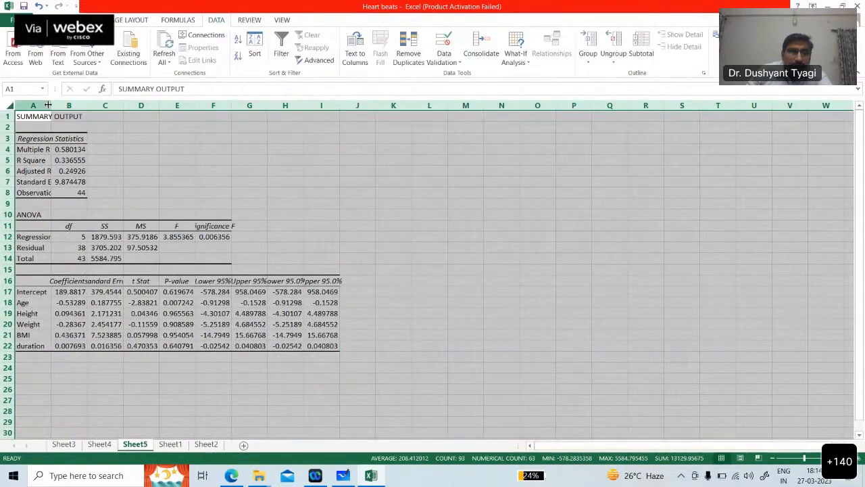
{"action": "double_click", "coordinate": [51, 104]}
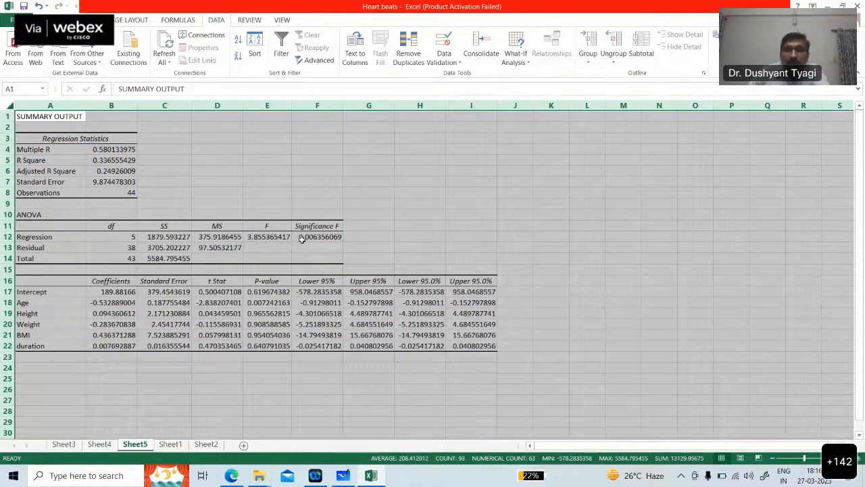
Step: Switch to Microsoft Whiteboard and handwrite the null hypothesis "H0: βi = 0" near the top of the board
{"action": "left_click", "coordinate": [341, 476]}
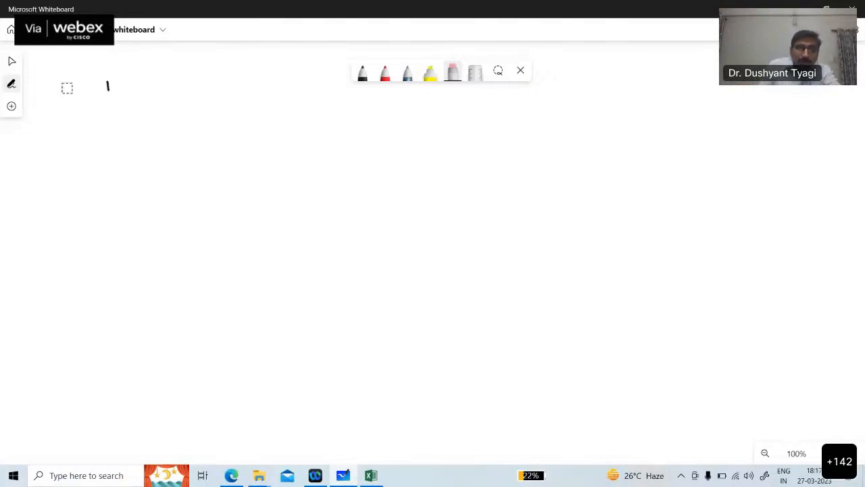
{"action": "left_click", "coordinate": [12, 84]}
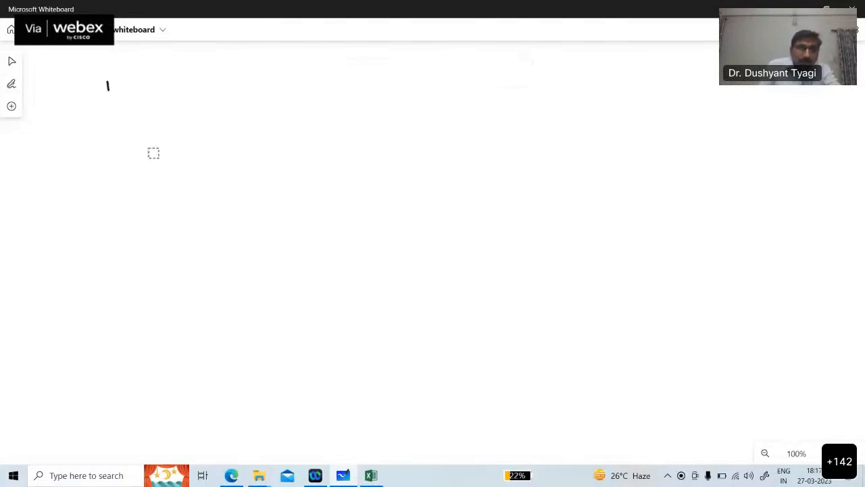
{"action": "left_click", "coordinate": [12, 61]}
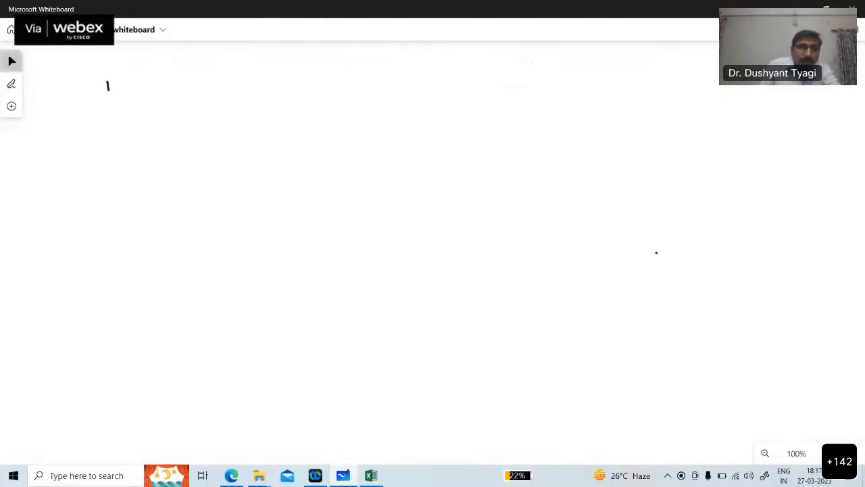
{"action": "left_click_drag", "start_coordinate": [96, 116], "coordinate": [97, 139]}
{"action": "left_click_drag", "start_coordinate": [113, 118], "coordinate": [115, 137]}
{"action": "mouse_move", "coordinate": [98, 133]}
{"action": "left_mouse_down"}
{"action": "mouse_move", "coordinate": [169, 123]}
{"action": "mouse_move", "coordinate": [190, 154]}
{"action": "mouse_move", "coordinate": [251, 123]}
{"action": "left_mouse_up"}
{"action": "left_click", "coordinate": [134, 125]}
{"action": "left_click", "coordinate": [135, 139]}
{"action": "left_click", "coordinate": [188, 142]}
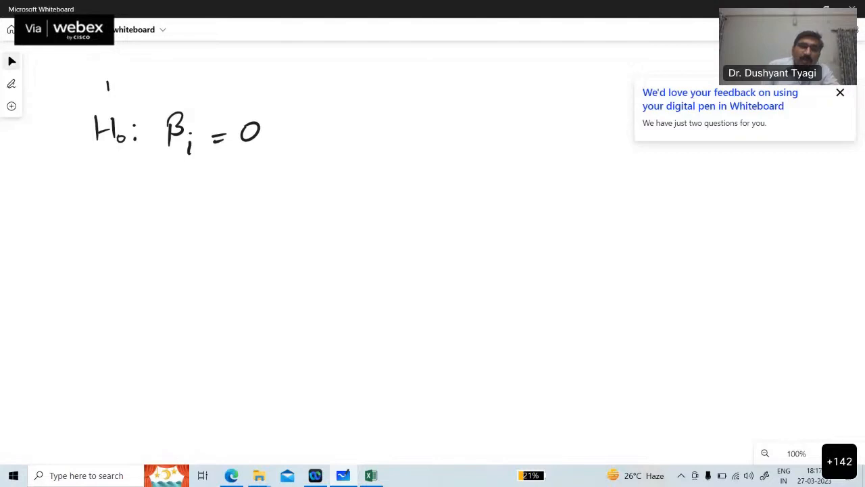
Step: Handwrite the alternative hypothesis "H1: At least one βi ≠ 0" below the null hypothesis
{"action": "left_click_drag", "start_coordinate": [100, 182], "coordinate": [99, 201]}
{"action": "left_click_drag", "start_coordinate": [110, 181], "coordinate": [110, 200]}
{"action": "left_click_drag", "start_coordinate": [97, 195], "coordinate": [111, 190]}
{"action": "left_click_drag", "start_coordinate": [116, 193], "coordinate": [116, 202]}
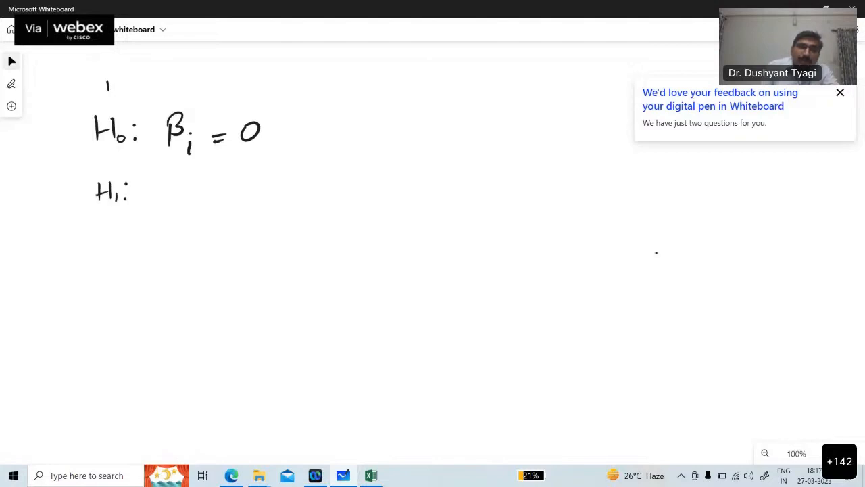
{"action": "mouse_move", "coordinate": [161, 185]}
{"action": "left_mouse_down"}
{"action": "mouse_move", "coordinate": [155, 206]}
{"action": "mouse_move", "coordinate": [169, 206]}
{"action": "left_mouse_up"}
{"action": "left_click_drag", "start_coordinate": [156, 197], "coordinate": [173, 206]}
{"action": "left_click_drag", "start_coordinate": [168, 196], "coordinate": [182, 208]}
{"action": "left_click_drag", "start_coordinate": [207, 203], "coordinate": [230, 210]}
{"action": "left_click_drag", "start_coordinate": [240, 183], "coordinate": [239, 208]}
{"action": "mouse_move", "coordinate": [231, 197]}
{"action": "left_mouse_down"}
{"action": "mouse_move", "coordinate": [280, 193]}
{"action": "mouse_move", "coordinate": [308, 209]}
{"action": "mouse_move", "coordinate": [289, 212]}
{"action": "mouse_move", "coordinate": [297, 212]}
{"action": "left_mouse_up"}
{"action": "mouse_move", "coordinate": [341, 177]}
{"action": "left_mouse_down"}
{"action": "mouse_move", "coordinate": [342, 215]}
{"action": "mouse_move", "coordinate": [346, 204]}
{"action": "mouse_move", "coordinate": [363, 219]}
{"action": "mouse_move", "coordinate": [399, 195]}
{"action": "mouse_move", "coordinate": [401, 203]}
{"action": "left_mouse_up"}
{"action": "mouse_move", "coordinate": [399, 192]}
{"action": "left_mouse_down"}
{"action": "mouse_move", "coordinate": [389, 215]}
{"action": "mouse_move", "coordinate": [422, 197]}
{"action": "left_mouse_up"}
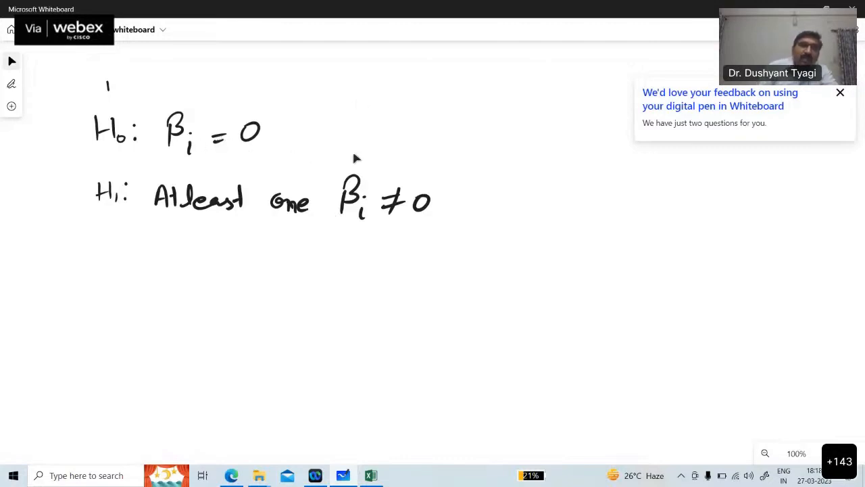
Step: Put a check mark before the null hypothesis and add the index range "i = 1, ... 5" beside it
{"action": "left_click_drag", "start_coordinate": [65, 126], "coordinate": [84, 119]}
{"action": "mouse_move", "coordinate": [352, 123]}
{"action": "left_mouse_down"}
{"action": "mouse_move", "coordinate": [351, 145]}
{"action": "mouse_move", "coordinate": [371, 132]}
{"action": "mouse_move", "coordinate": [373, 142]}
{"action": "left_mouse_up"}
{"action": "left_click_drag", "start_coordinate": [407, 119], "coordinate": [408, 138]}
{"action": "left_click_drag", "start_coordinate": [418, 142], "coordinate": [415, 147]}
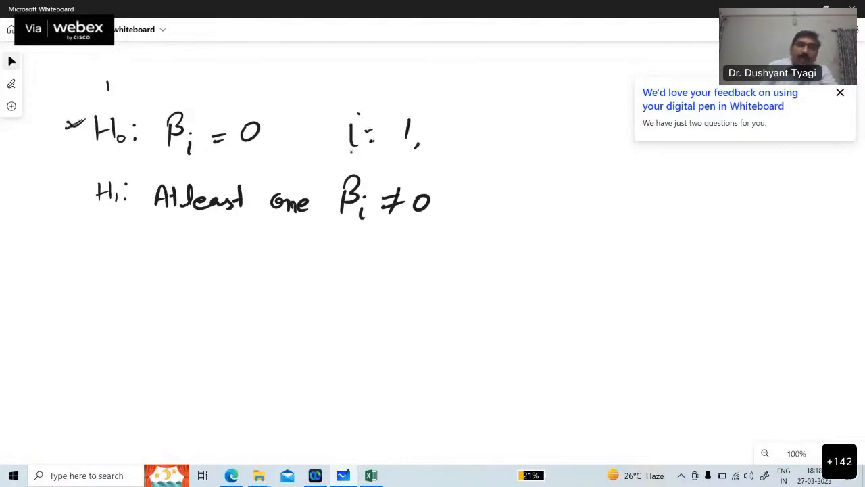
{"action": "mouse_move", "coordinate": [446, 123]}
{"action": "left_mouse_down"}
{"action": "mouse_move", "coordinate": [445, 133]}
{"action": "mouse_move", "coordinate": [489, 139]}
{"action": "mouse_move", "coordinate": [505, 120]}
{"action": "left_mouse_up"}
{"action": "left_click", "coordinate": [460, 131]}
{"action": "left_click", "coordinate": [476, 131]}
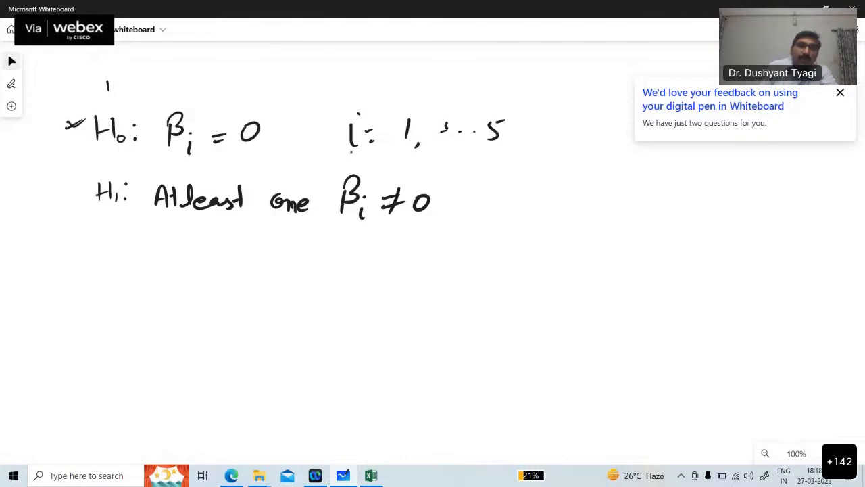
Step: Switch to Excel to examine the Significance F in the ANOVA table, and return to Microsoft Whiteboard
{"action": "left_click", "coordinate": [371, 476]}
{"action": "left_click", "coordinate": [386, 234]}
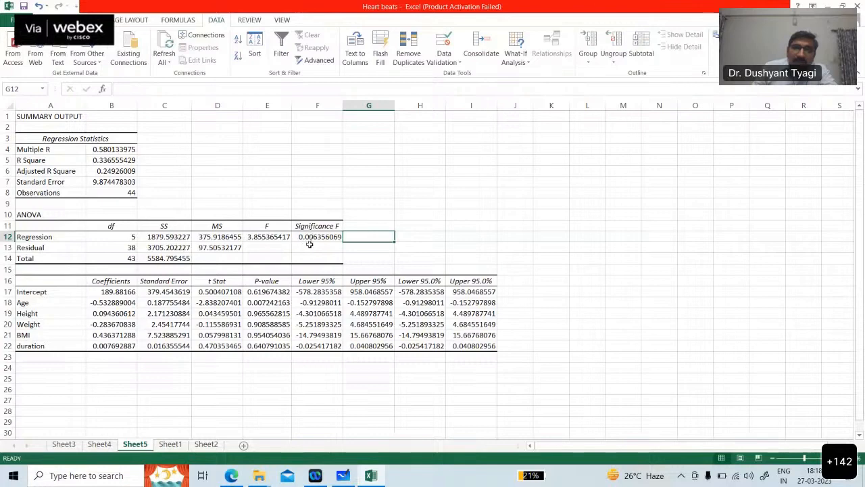
{"action": "left_click", "coordinate": [345, 476]}
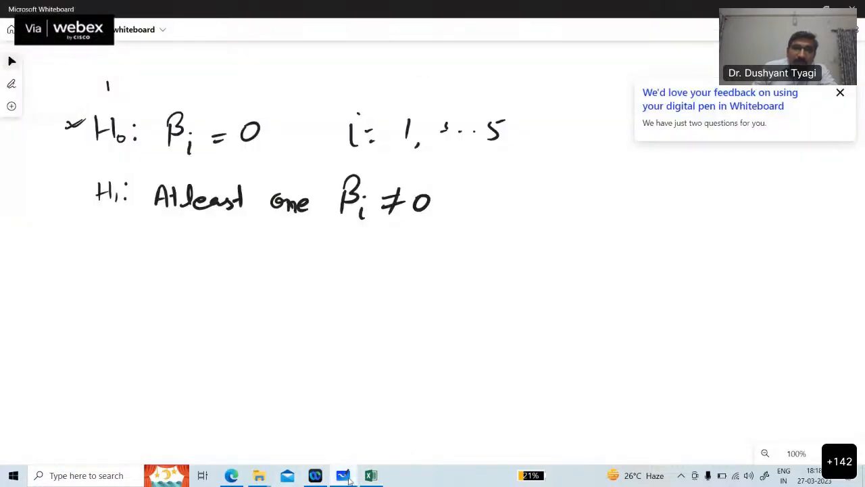
{"action": "left_click", "coordinate": [345, 476]}
{"action": "left_click", "coordinate": [345, 476]}
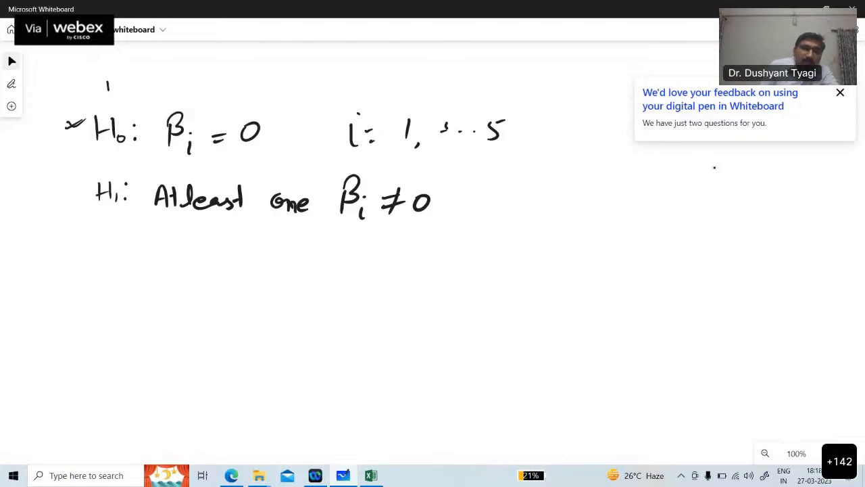
Step: Handwrite the decision rule "D.R. Reject H0 if cal f" below the alternative hypothesis
{"action": "left_click_drag", "start_coordinate": [63, 233], "coordinate": [64, 251]}
{"action": "mouse_move", "coordinate": [62, 234]}
{"action": "left_mouse_down"}
{"action": "mouse_move", "coordinate": [62, 252]}
{"action": "mouse_move", "coordinate": [113, 252]}
{"action": "left_mouse_up"}
{"action": "left_click", "coordinate": [83, 251]}
{"action": "left_click", "coordinate": [122, 251]}
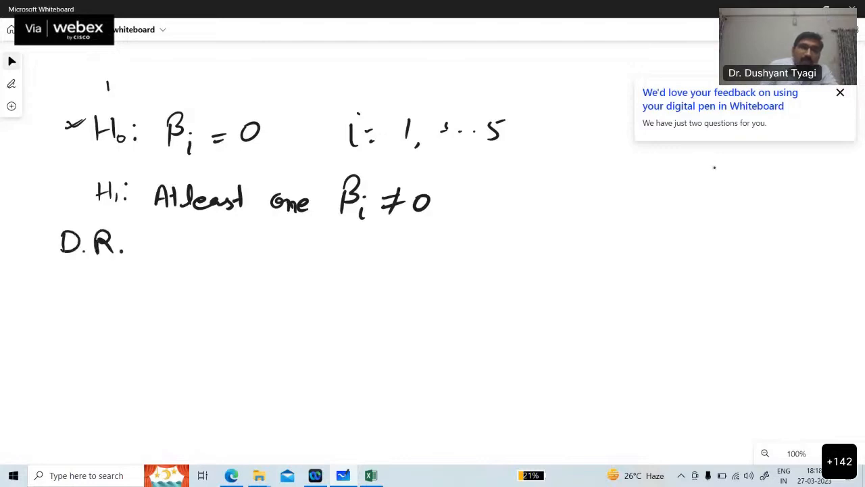
{"action": "left_click_drag", "start_coordinate": [169, 236], "coordinate": [168, 257]}
{"action": "mouse_move", "coordinate": [166, 235]}
{"action": "left_mouse_down"}
{"action": "mouse_move", "coordinate": [192, 257]}
{"action": "mouse_move", "coordinate": [191, 274]}
{"action": "left_mouse_up"}
{"action": "left_click_drag", "start_coordinate": [201, 252], "coordinate": [233, 259]}
{"action": "mouse_move", "coordinate": [227, 243]}
{"action": "left_mouse_down"}
{"action": "mouse_move", "coordinate": [279, 264]}
{"action": "mouse_move", "coordinate": [293, 250]}
{"action": "left_mouse_up"}
{"action": "mouse_move", "coordinate": [291, 241]}
{"action": "left_mouse_down"}
{"action": "mouse_move", "coordinate": [292, 262]}
{"action": "mouse_move", "coordinate": [337, 262]}
{"action": "mouse_move", "coordinate": [348, 276]}
{"action": "left_mouse_up"}
{"action": "left_click", "coordinate": [335, 243]}
{"action": "mouse_move", "coordinate": [410, 255]}
{"action": "left_mouse_down"}
{"action": "mouse_move", "coordinate": [415, 269]}
{"action": "mouse_move", "coordinate": [443, 269]}
{"action": "mouse_move", "coordinate": [476, 246]}
{"action": "mouse_move", "coordinate": [471, 285]}
{"action": "left_mouse_up"}
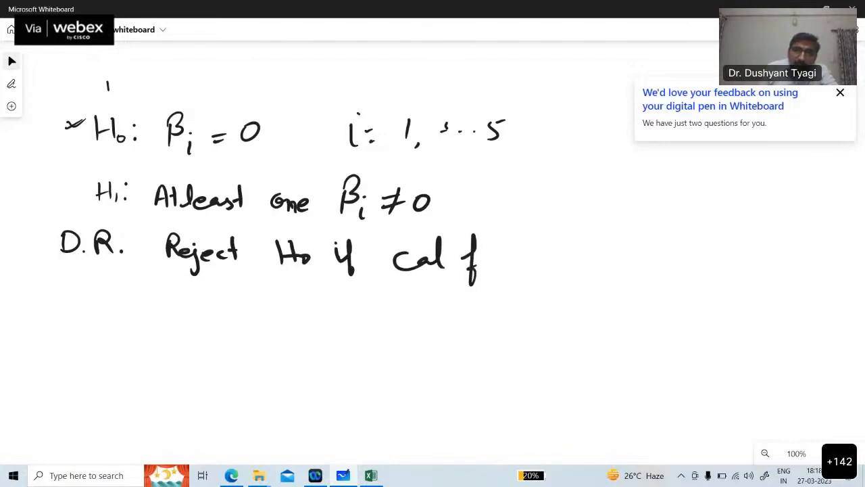
Step: Extend the decision rule with "> F" and add strokes turning the calculated f into a capital F
{"action": "left_click_drag", "start_coordinate": [507, 242], "coordinate": [505, 266]}
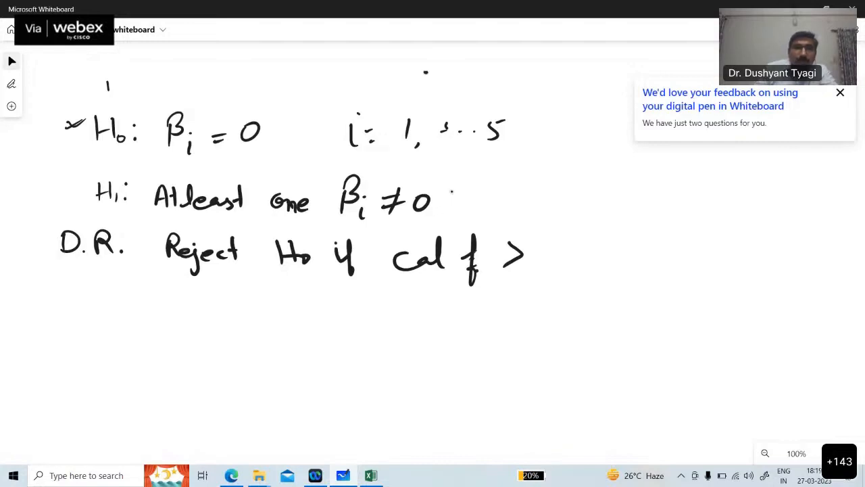
{"action": "mouse_move", "coordinate": [548, 242]}
{"action": "left_mouse_down"}
{"action": "mouse_move", "coordinate": [542, 272]}
{"action": "mouse_move", "coordinate": [566, 232]}
{"action": "left_mouse_up"}
{"action": "left_click_drag", "start_coordinate": [545, 252], "coordinate": [558, 249]}
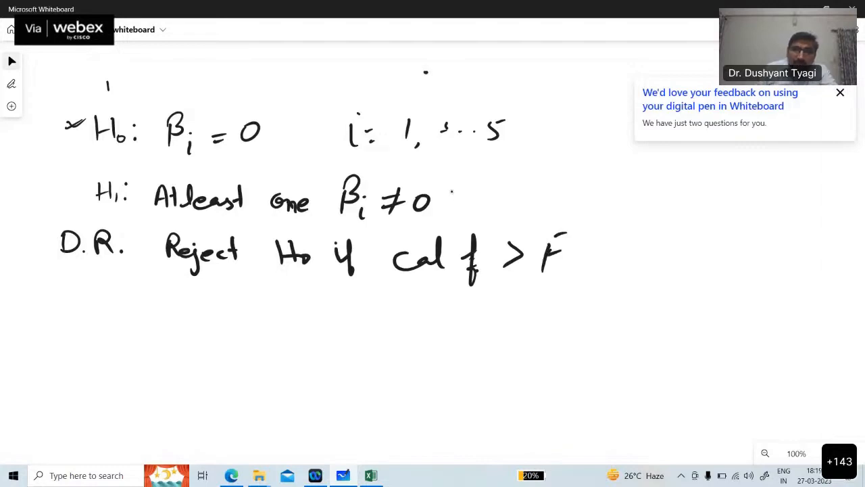
{"action": "left_click_drag", "start_coordinate": [476, 237], "coordinate": [498, 232]}
{"action": "left_click_drag", "start_coordinate": [473, 255], "coordinate": [488, 250]}
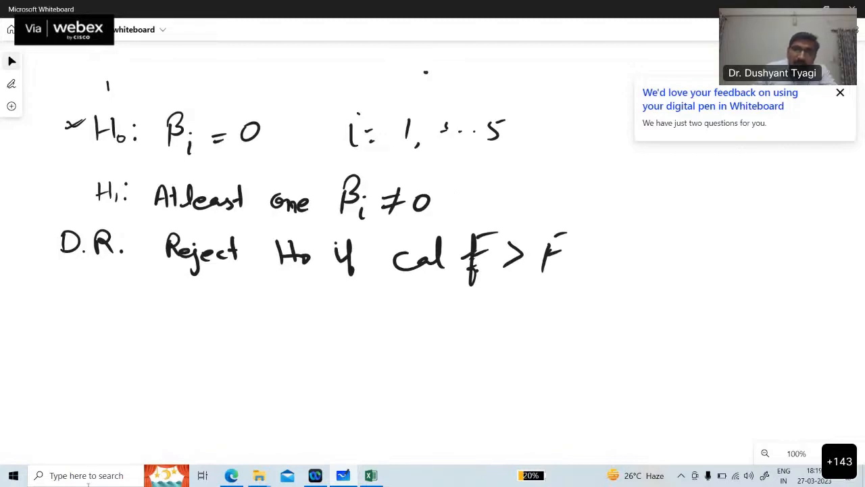
Step: Check the ANOVA degrees of freedom in Excel and add the subscript "(5, 38, 0.05)" to the critical F in Whiteboard
{"action": "left_click", "coordinate": [377, 476]}
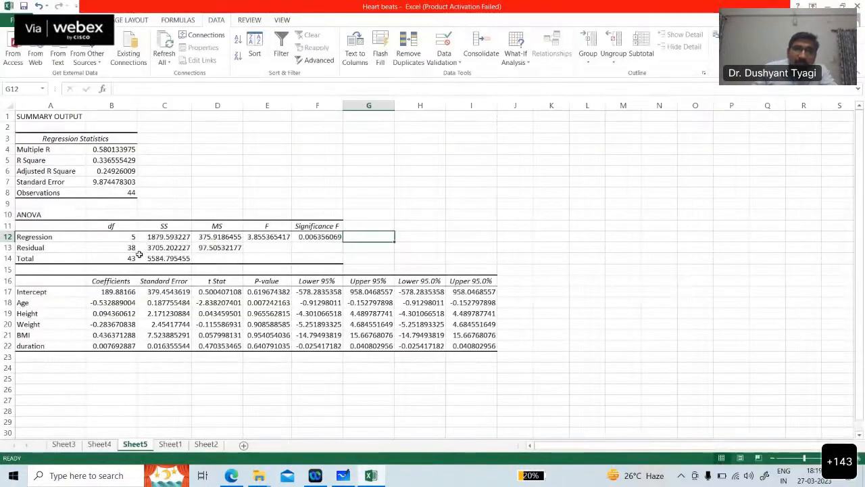
{"action": "left_click", "coordinate": [351, 476]}
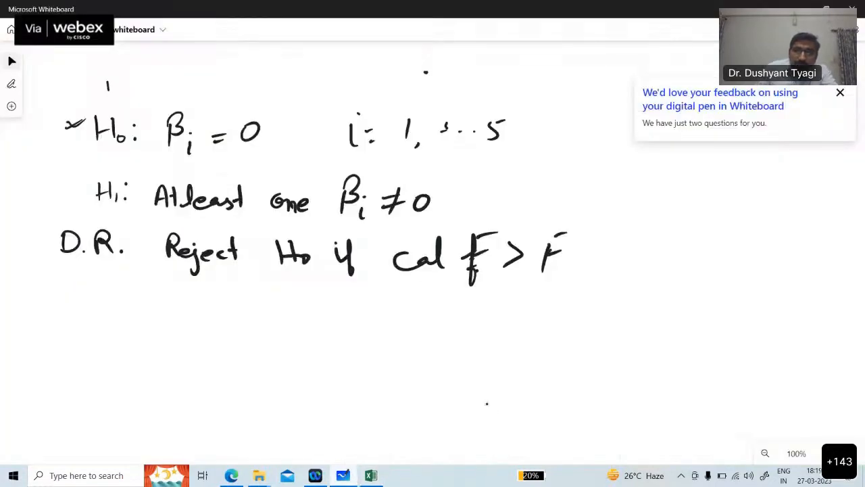
{"action": "mouse_move", "coordinate": [573, 257]}
{"action": "left_mouse_down"}
{"action": "mouse_move", "coordinate": [571, 281]}
{"action": "mouse_move", "coordinate": [581, 268]}
{"action": "mouse_move", "coordinate": [581, 280]}
{"action": "mouse_move", "coordinate": [597, 287]}
{"action": "mouse_move", "coordinate": [645, 267]}
{"action": "mouse_move", "coordinate": [696, 268]}
{"action": "mouse_move", "coordinate": [707, 282]}
{"action": "mouse_move", "coordinate": [720, 265]}
{"action": "left_mouse_up"}
{"action": "left_click", "coordinate": [689, 274]}
{"action": "left_click_drag", "start_coordinate": [726, 257], "coordinate": [727, 285]}
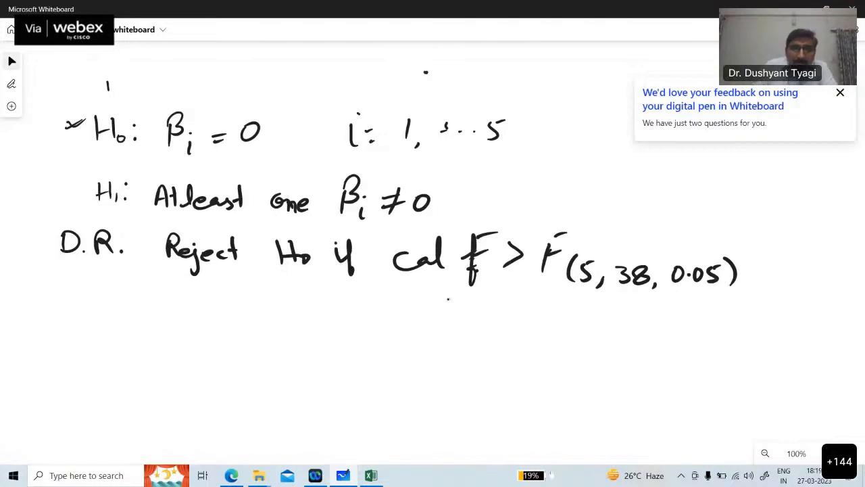
Step: Handwrite "or" and "P value <" below the F decision rule, scribbling out a mistaken greater-than sign
{"action": "left_click_drag", "start_coordinate": [304, 291], "coordinate": [326, 286]}
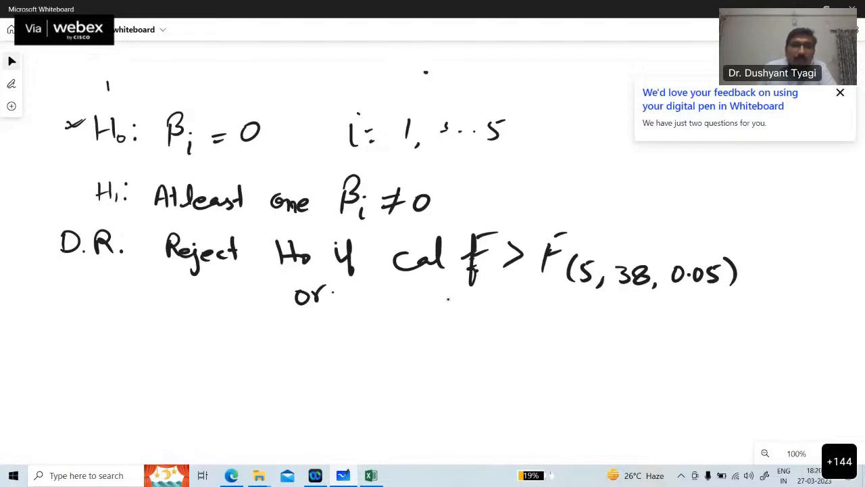
{"action": "mouse_move", "coordinate": [194, 340]}
{"action": "left_mouse_down"}
{"action": "mouse_move", "coordinate": [195, 361]}
{"action": "mouse_move", "coordinate": [197, 347]}
{"action": "mouse_move", "coordinate": [244, 346]}
{"action": "mouse_move", "coordinate": [256, 359]}
{"action": "left_mouse_up"}
{"action": "mouse_move", "coordinate": [262, 331]}
{"action": "left_mouse_down"}
{"action": "mouse_move", "coordinate": [266, 357]}
{"action": "mouse_move", "coordinate": [365, 350]}
{"action": "mouse_move", "coordinate": [345, 361]}
{"action": "left_mouse_up"}
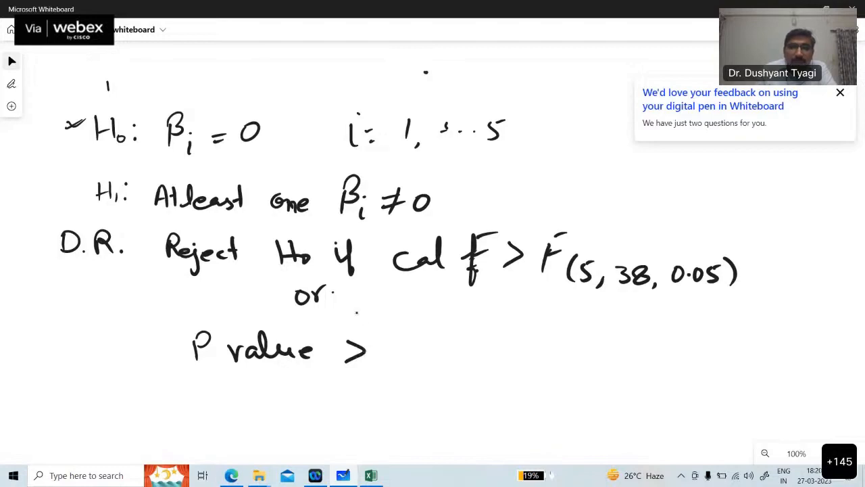
{"action": "mouse_move", "coordinate": [346, 355]}
{"action": "left_mouse_down"}
{"action": "mouse_move", "coordinate": [364, 343]}
{"action": "mouse_move", "coordinate": [415, 362]}
{"action": "left_mouse_up"}
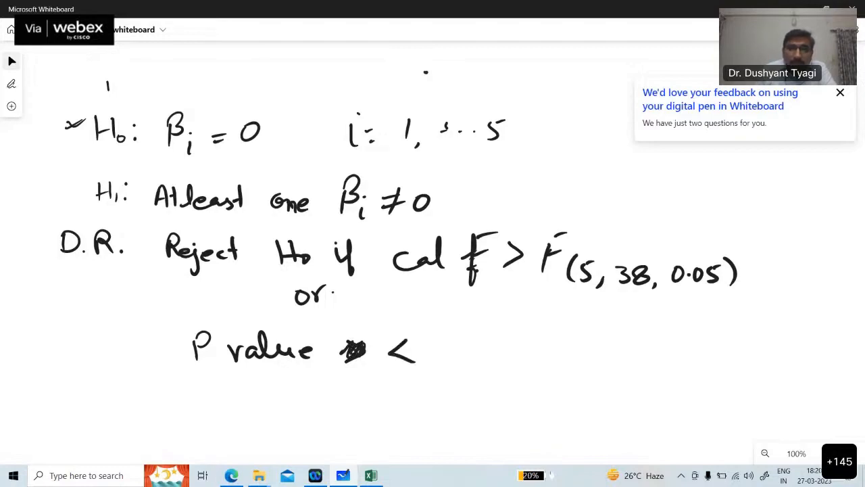
Step: Complete the p-value rule by handwriting "l.o.s (0.05)" after the less-than sign
{"action": "mouse_move", "coordinate": [457, 334]}
{"action": "left_mouse_down"}
{"action": "mouse_move", "coordinate": [454, 359]}
{"action": "mouse_move", "coordinate": [482, 354]}
{"action": "mouse_move", "coordinate": [488, 340]}
{"action": "mouse_move", "coordinate": [511, 356]}
{"action": "left_mouse_up"}
{"action": "left_click", "coordinate": [466, 357]}
{"action": "left_click", "coordinate": [356, 312]}
{"action": "left_click", "coordinate": [500, 356]}
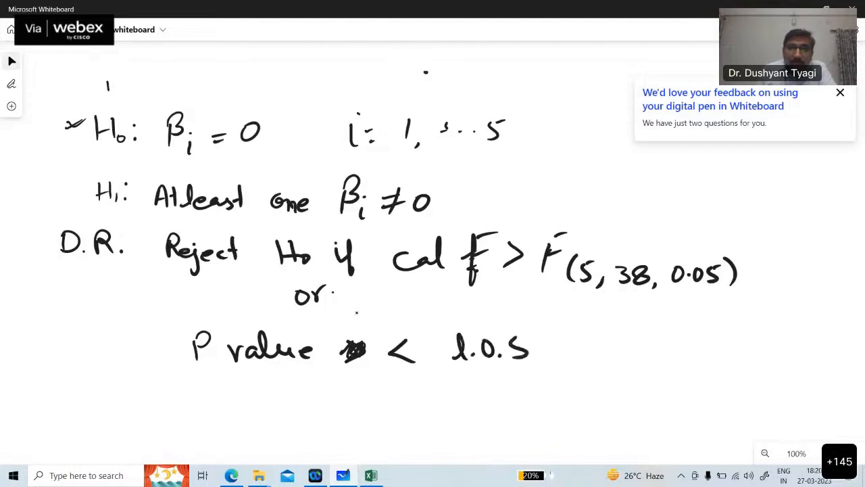
{"action": "left_click_drag", "start_coordinate": [568, 326], "coordinate": [566, 365]}
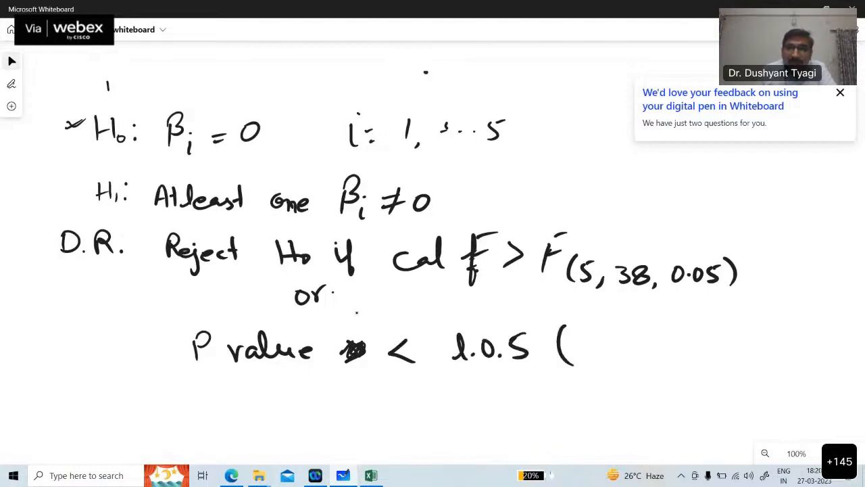
{"action": "mouse_move", "coordinate": [593, 334]}
{"action": "left_mouse_down"}
{"action": "mouse_move", "coordinate": [583, 351]}
{"action": "mouse_move", "coordinate": [595, 335]}
{"action": "mouse_move", "coordinate": [621, 337]}
{"action": "mouse_move", "coordinate": [632, 358]}
{"action": "left_mouse_up"}
{"action": "left_click", "coordinate": [615, 343]}
{"action": "mouse_move", "coordinate": [635, 334]}
{"action": "left_mouse_down"}
{"action": "mouse_move", "coordinate": [646, 332]}
{"action": "mouse_move", "coordinate": [654, 364]}
{"action": "left_mouse_up"}
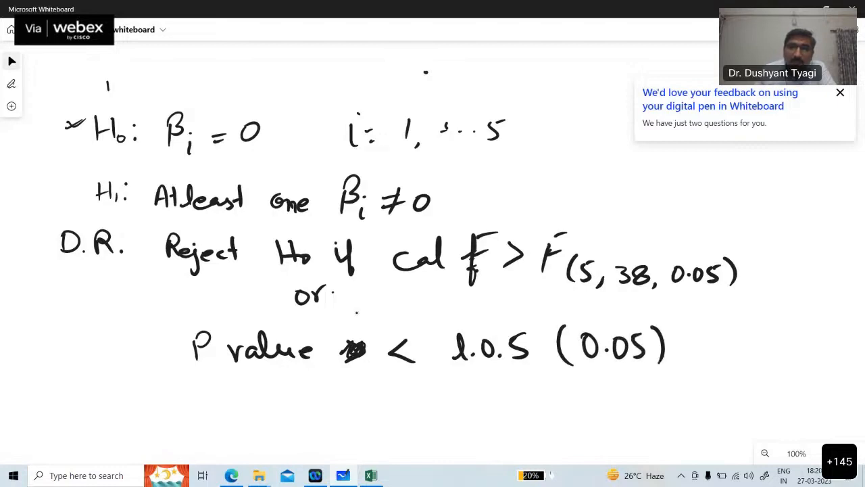
Step: Switch to Excel and calculate the p-value of the ANOVA F statistic in K12 with =F.DIST.RT(E12,5,38)
{"action": "left_click", "coordinate": [370, 468]}
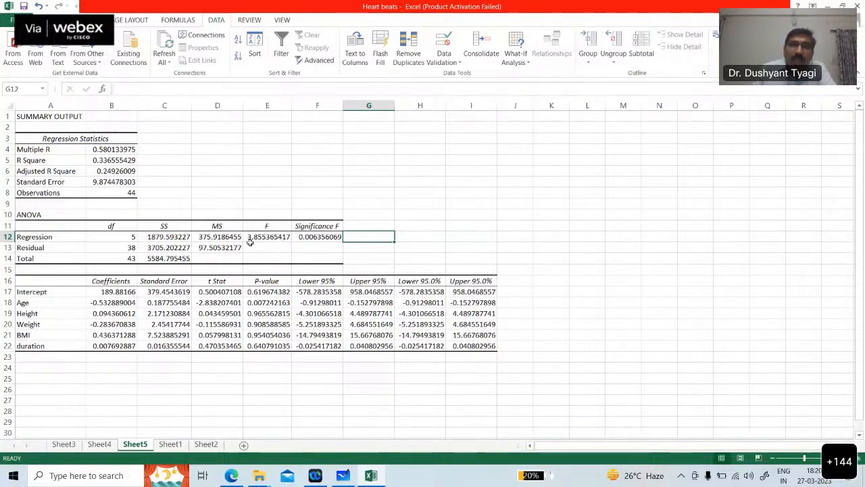
{"action": "left_click", "coordinate": [548, 237]}
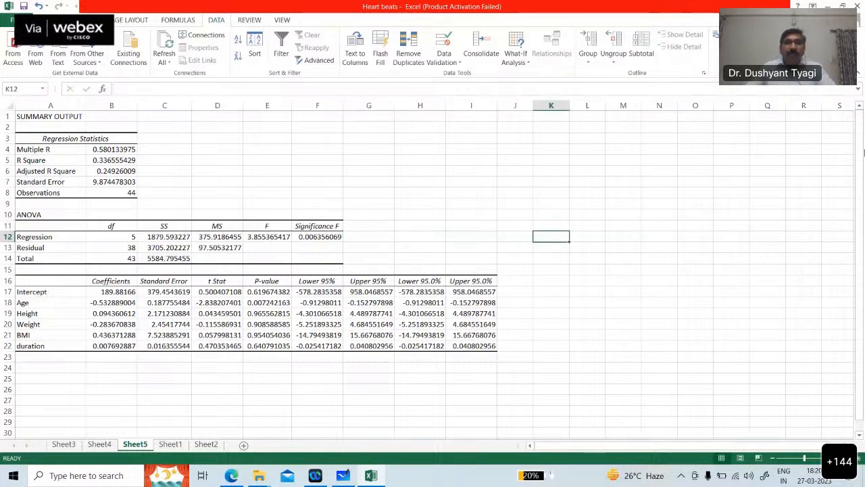
{"action": "type", "text": "=f"}
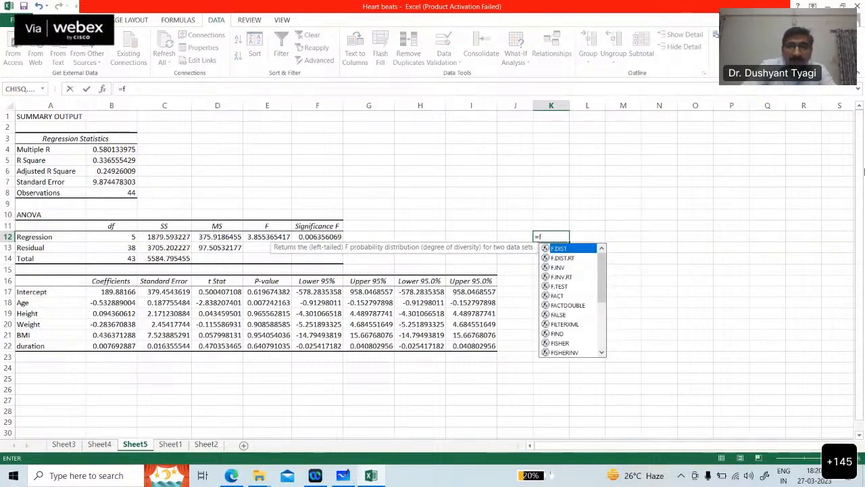
{"action": "left_click", "coordinate": [565, 258]}
{"action": "double_click", "coordinate": [566, 259]}
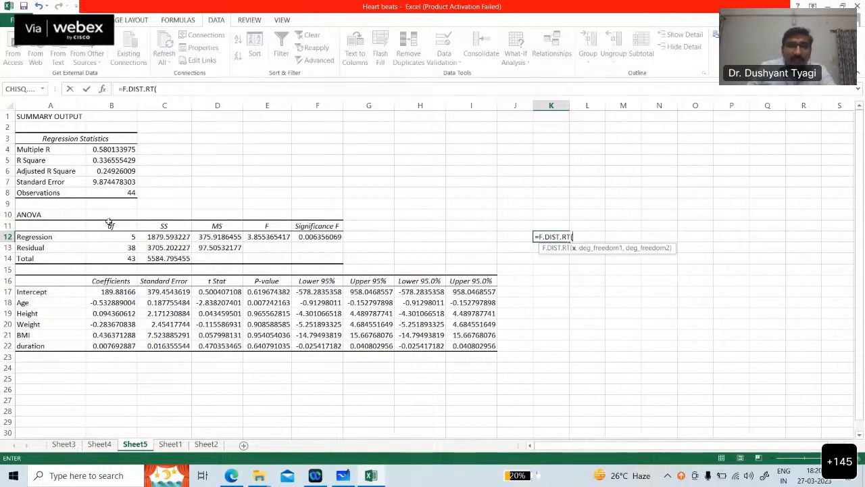
{"action": "left_click", "coordinate": [269, 238]}
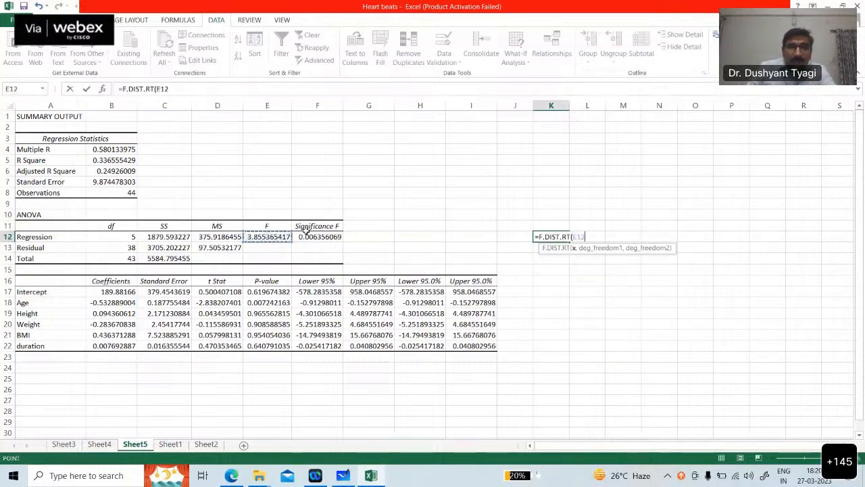
{"action": "type", "text": ","}
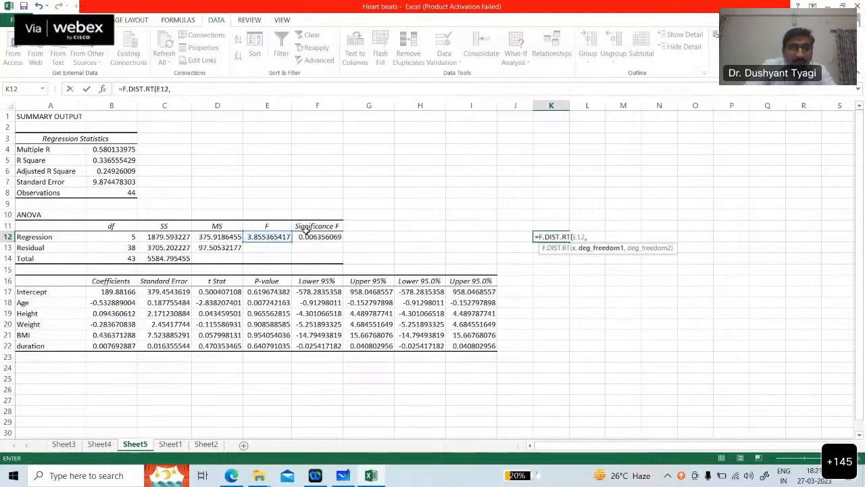
{"action": "type", "text": "5,"}
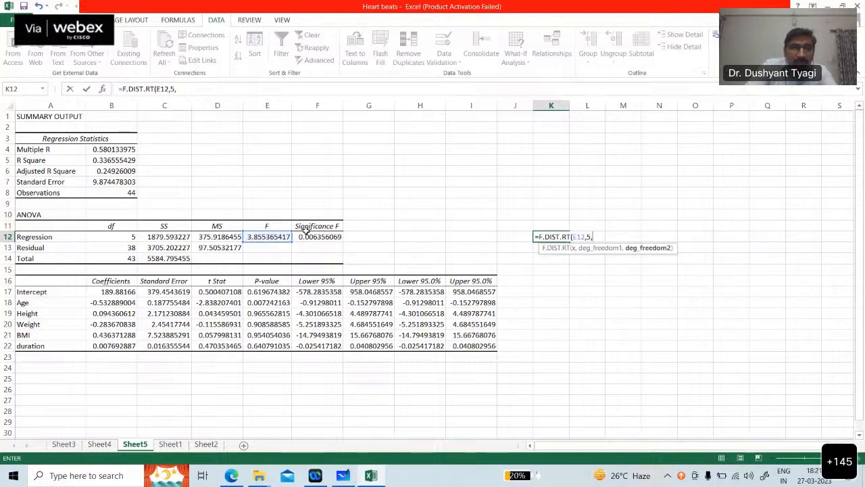
{"action": "type", "text": "38"}
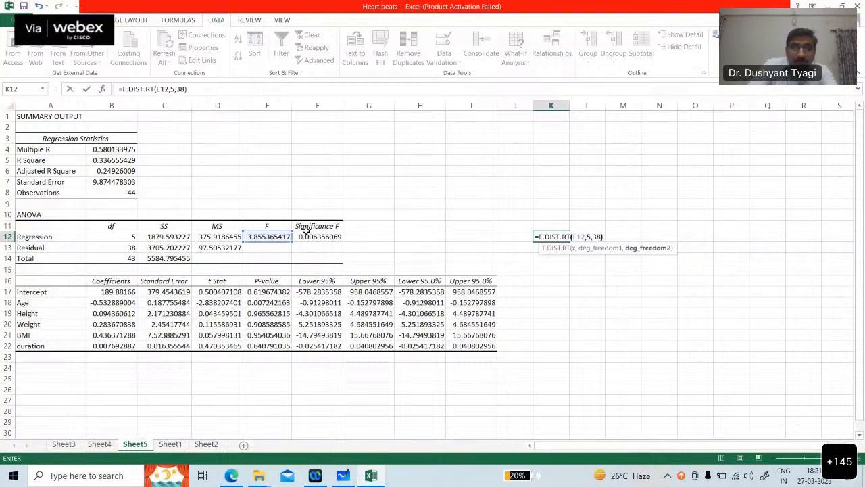
{"action": "type", "text": ")"}
{"action": "key", "text": "Return"}
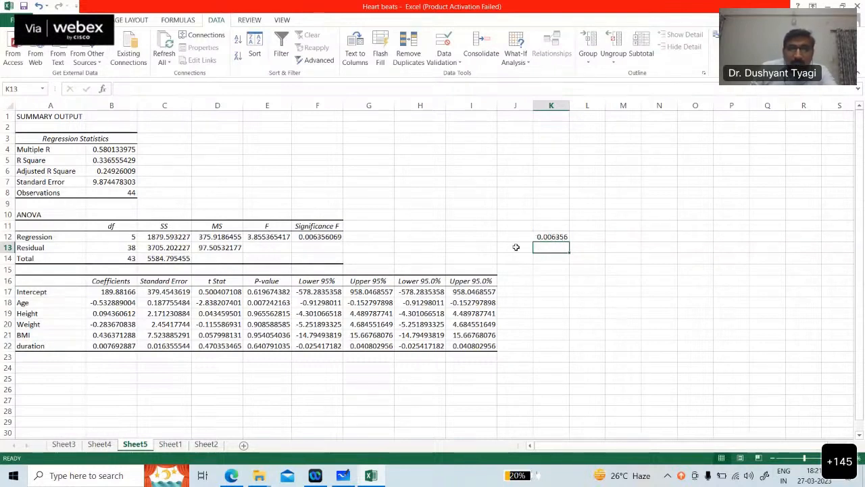
Step: Calculate the critical F value in K13 with =F.INV.RT(0.05,5,38)
{"action": "type", "text": "="}
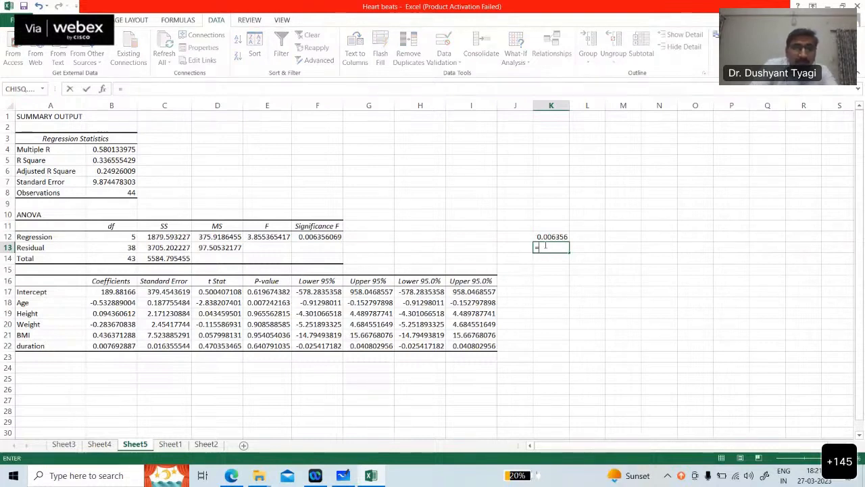
{"action": "type", "text": "f"}
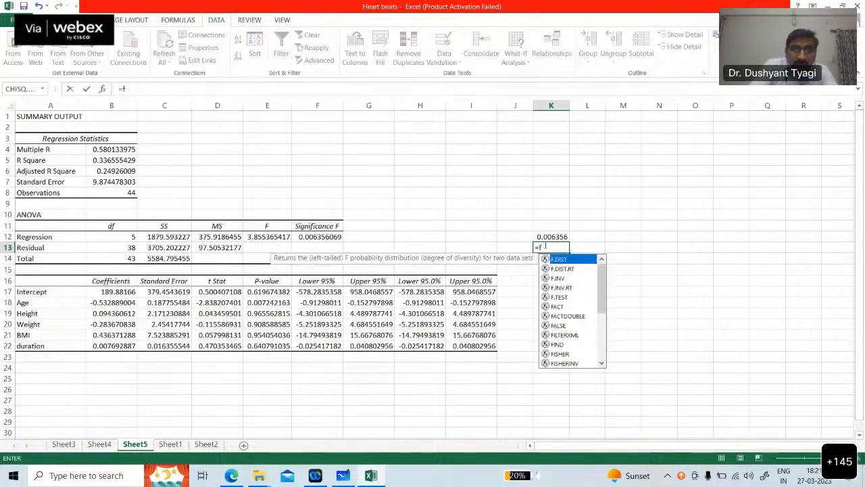
{"action": "double_click", "coordinate": [560, 287]}
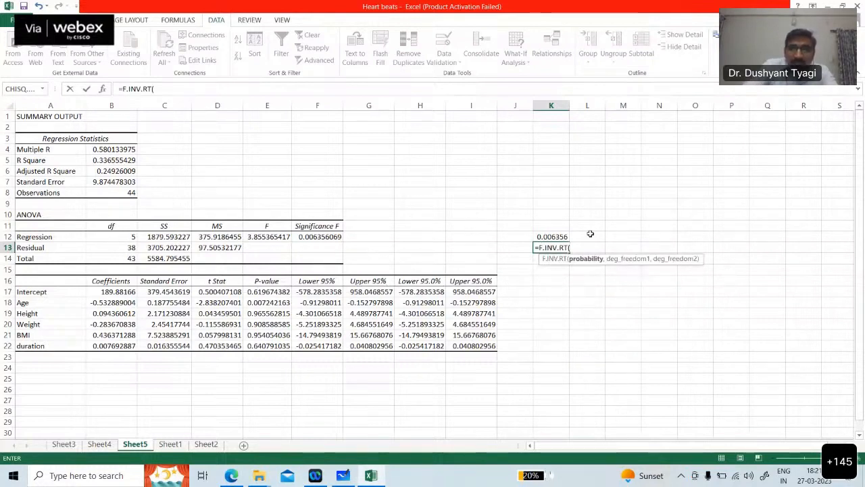
{"action": "type", "text": "0.05"}
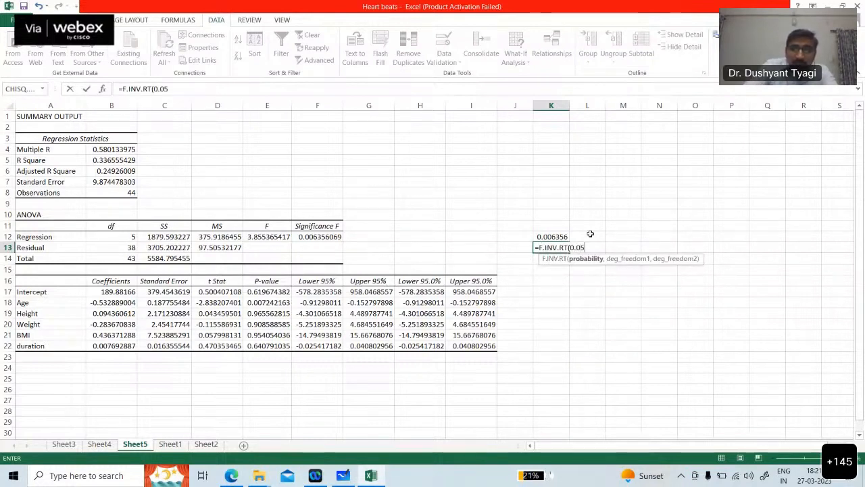
{"action": "type", "text": ","}
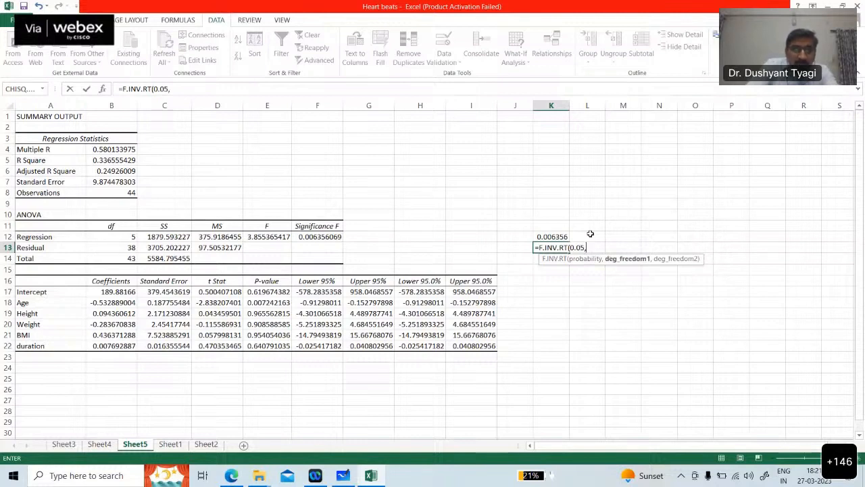
{"action": "type", "text": "5,"}
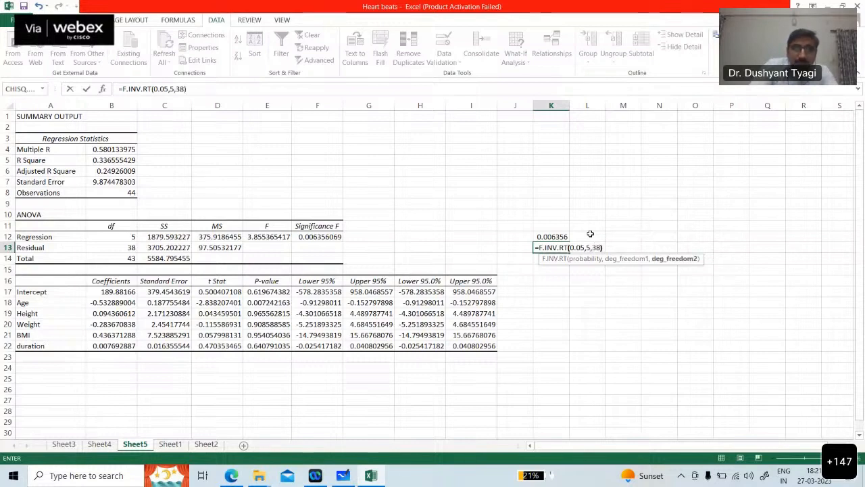
{"action": "type", "text": "38)"}
{"action": "key", "text": "Return"}
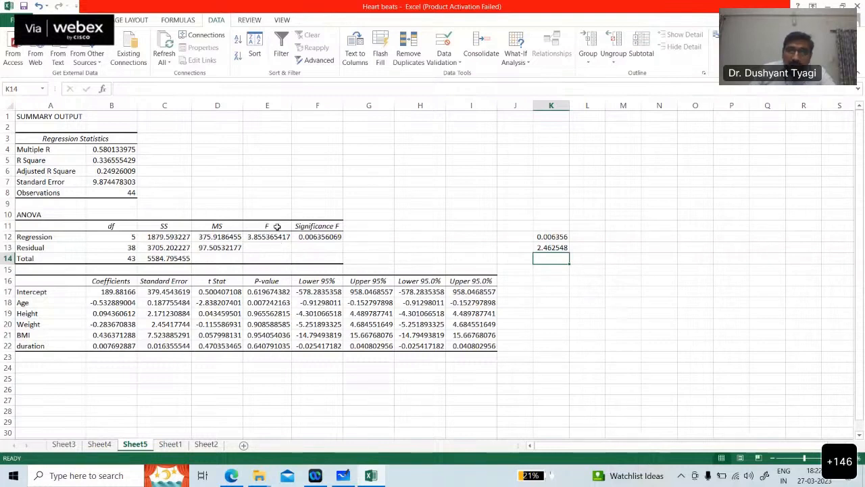
Step: Examine the predictors' P-values in the coefficients table and highlight the Age row
{"action": "scroll", "coordinate": [136, 317], "scroll_direction": "down", "scroll_amount": 1}
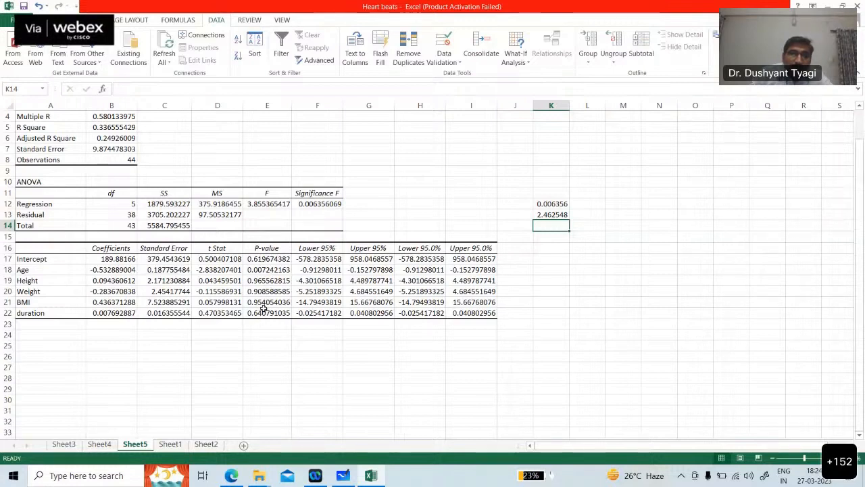
{"action": "left_click", "coordinate": [8, 269]}
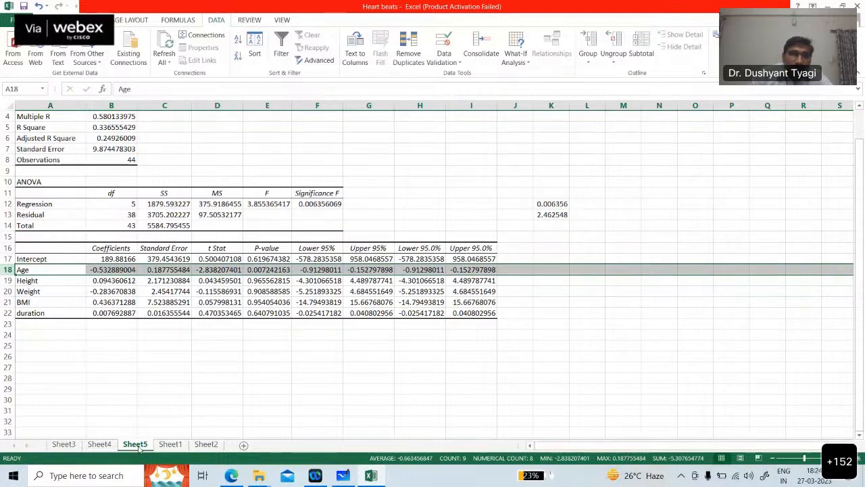
Step: Rerun the Regression analysis on the Sheet1 data with only Age, $E$1:$E$45, as the X range, outputting to a new worksheet
{"action": "left_click", "coordinate": [170, 443]}
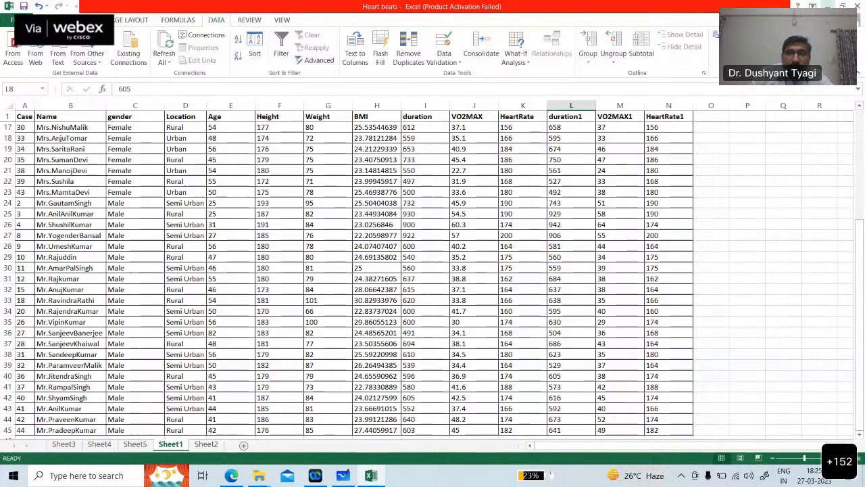
{"action": "left_click", "coordinate": [343, 475]}
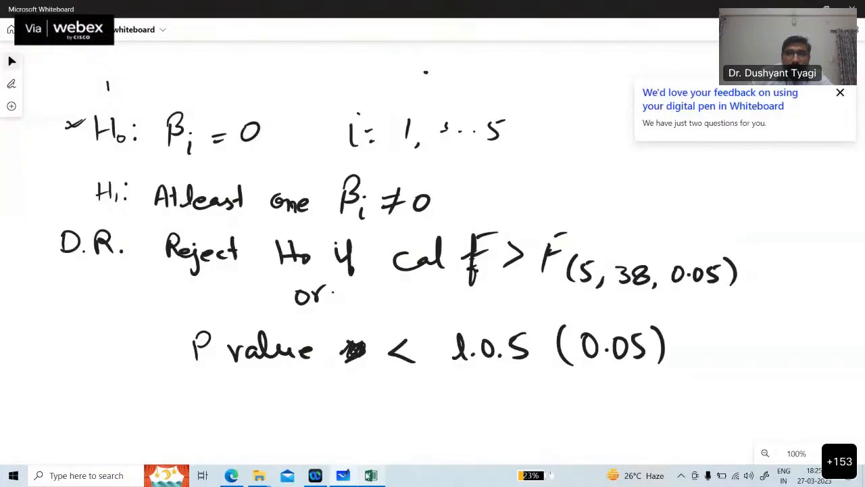
{"action": "left_click", "coordinate": [371, 475]}
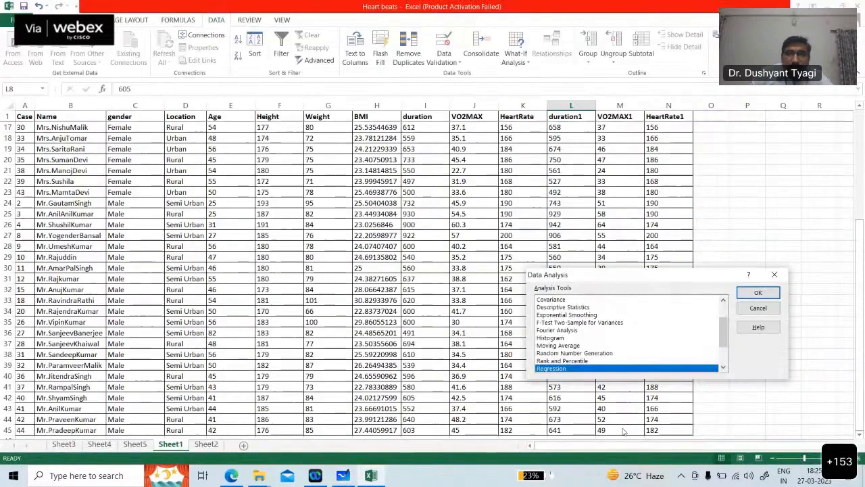
{"action": "left_click", "coordinate": [759, 294]}
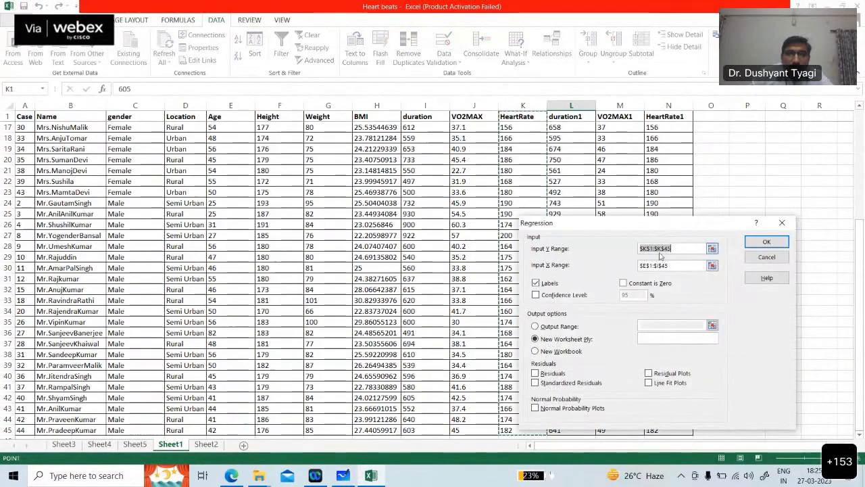
{"action": "left_click_drag", "start_coordinate": [671, 268], "coordinate": [632, 270]}
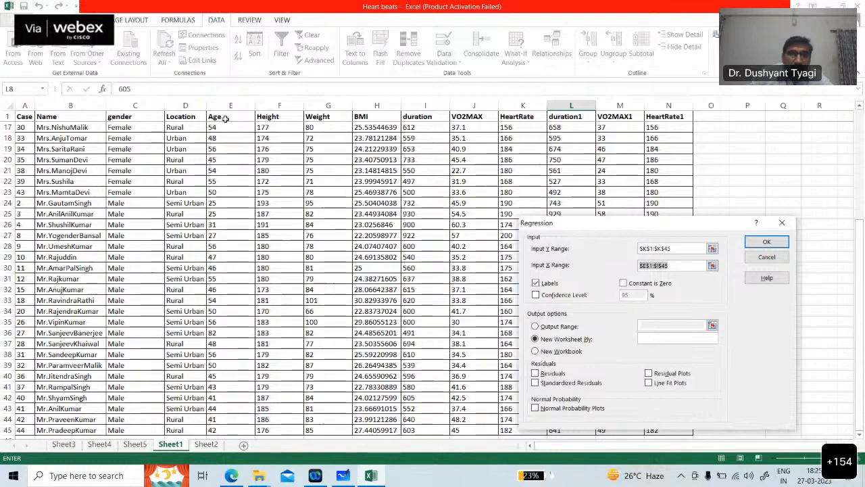
{"action": "left_click_drag", "start_coordinate": [226, 118], "coordinate": [213, 407]}
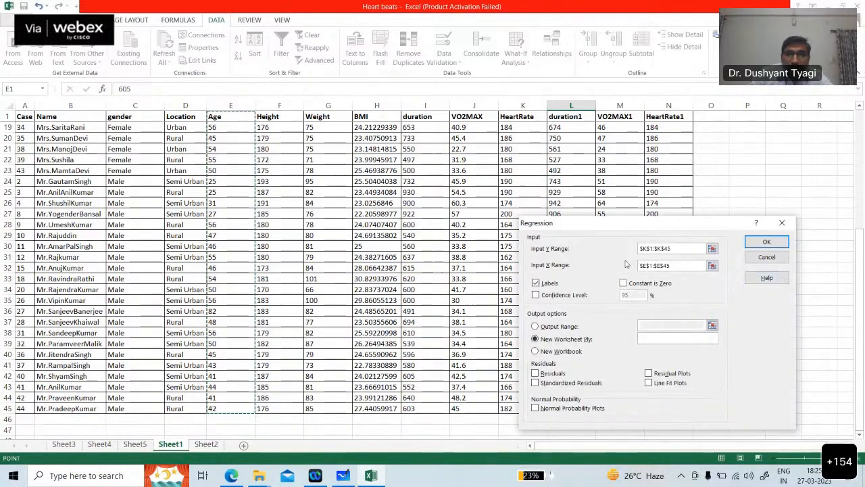
{"action": "left_click", "coordinate": [748, 244]}
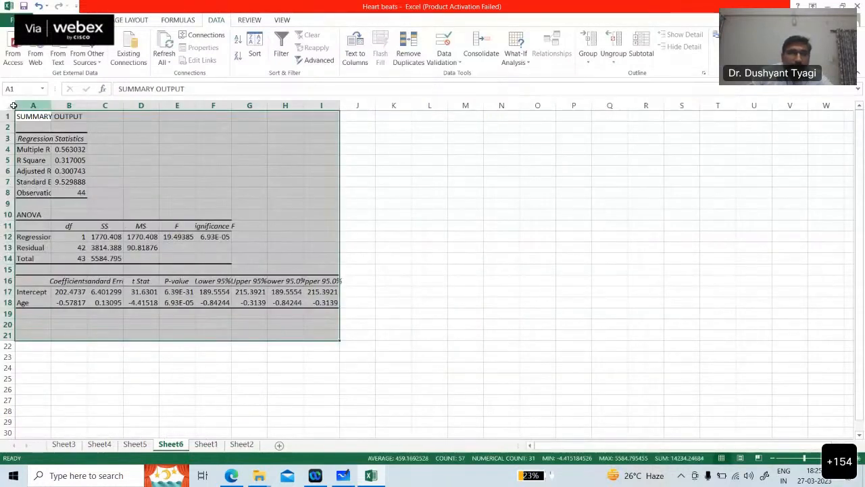
Step: Autofit all columns of the new regression output and inspect the F statistic and Age's P-value
{"action": "left_click", "coordinate": [12, 101]}
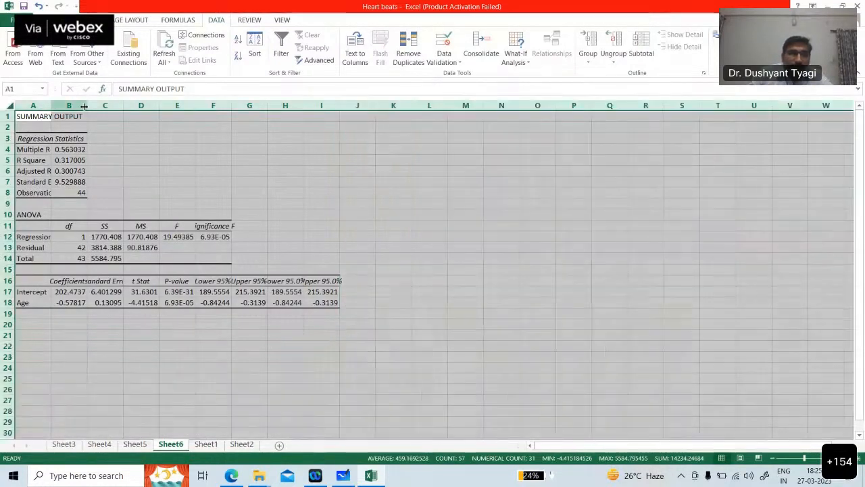
{"action": "double_click", "coordinate": [51, 106]}
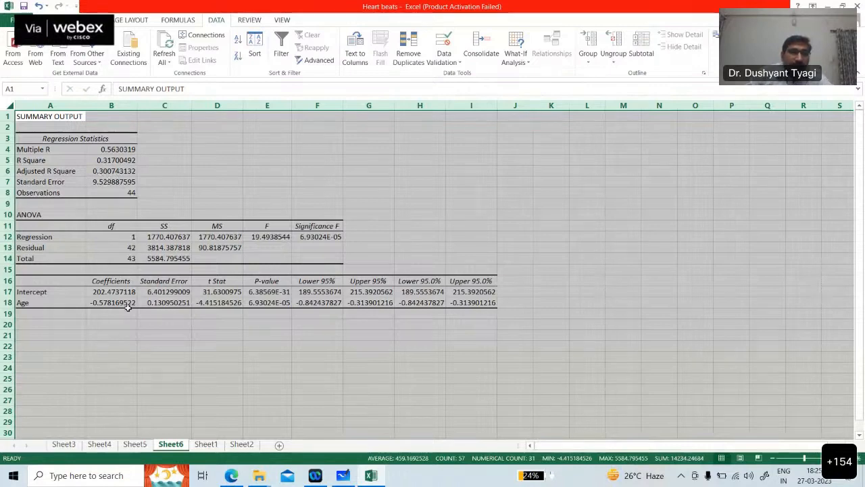
{"action": "left_click", "coordinate": [259, 237]}
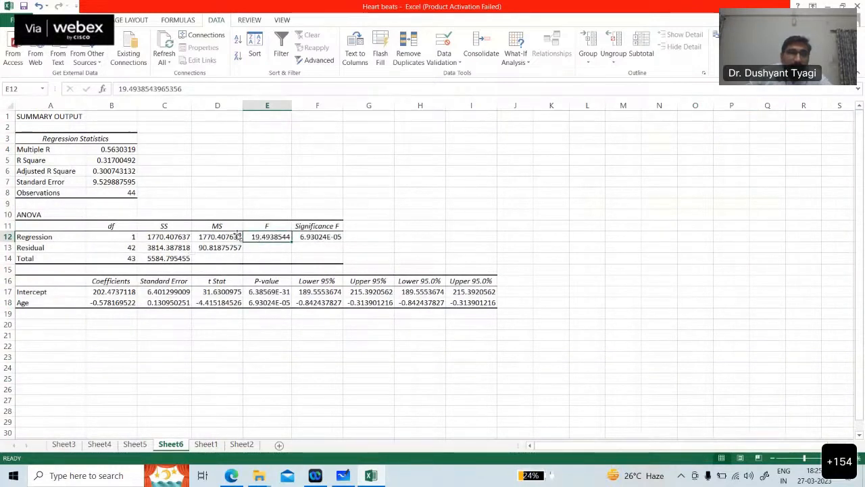
{"action": "left_click", "coordinate": [268, 303]}
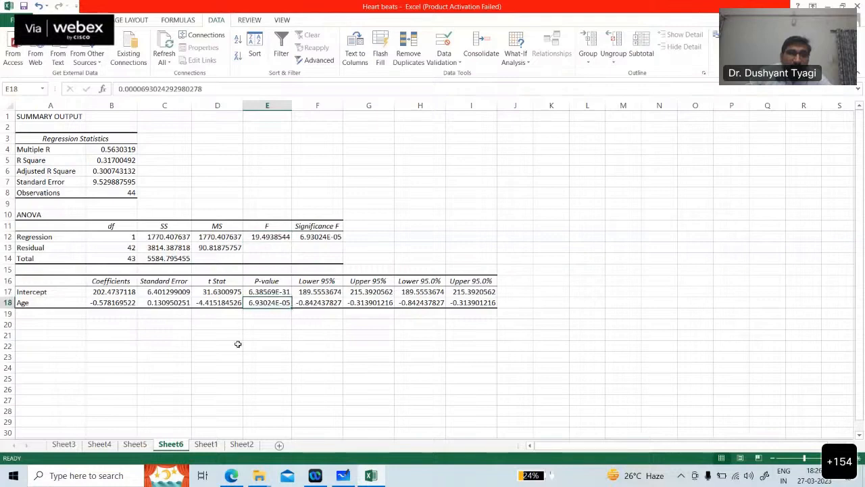
Step: Rerun the Regression analysis on the Sheet1 data with Height, Weight and BMI, $F$1:$H$45, as the X range, outputting to a new worksheet
{"action": "left_click", "coordinate": [206, 445]}
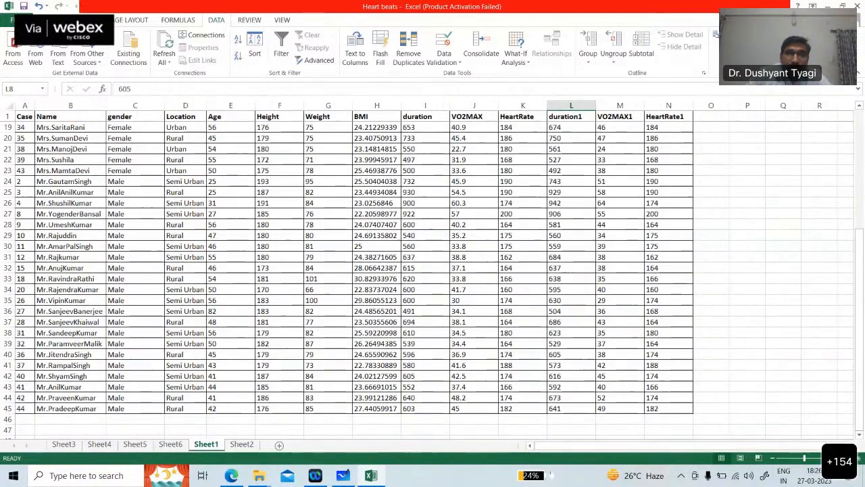
{"action": "left_click", "coordinate": [738, 35]}
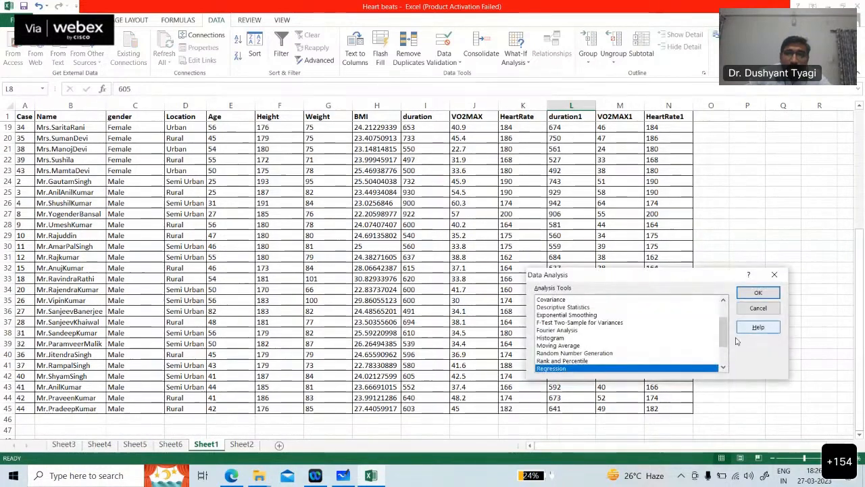
{"action": "left_click", "coordinate": [759, 294]}
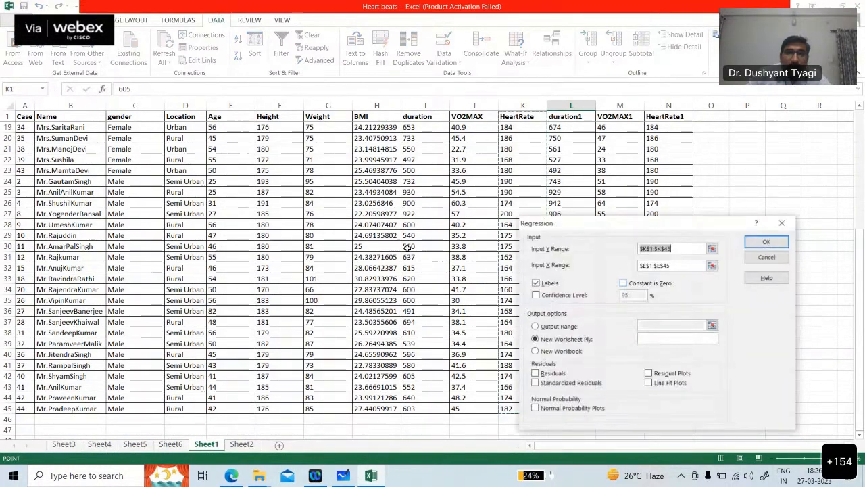
{"action": "left_click", "coordinate": [678, 265]}
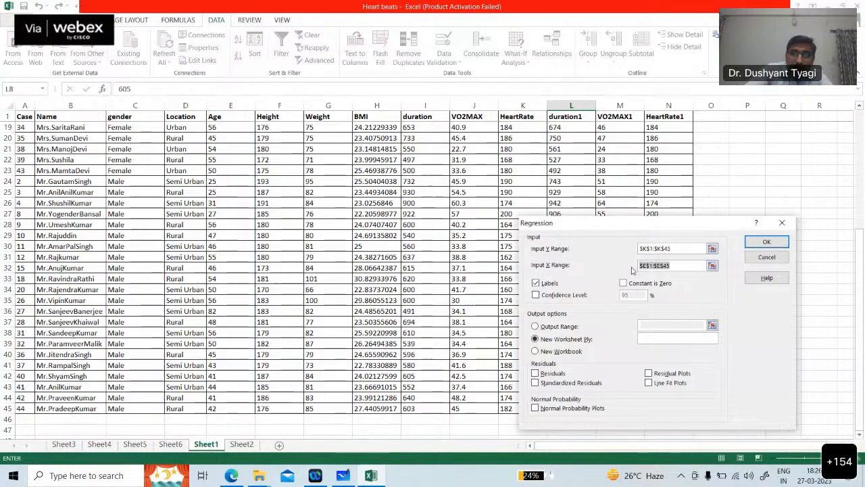
{"action": "key", "text": "BackSpace"}
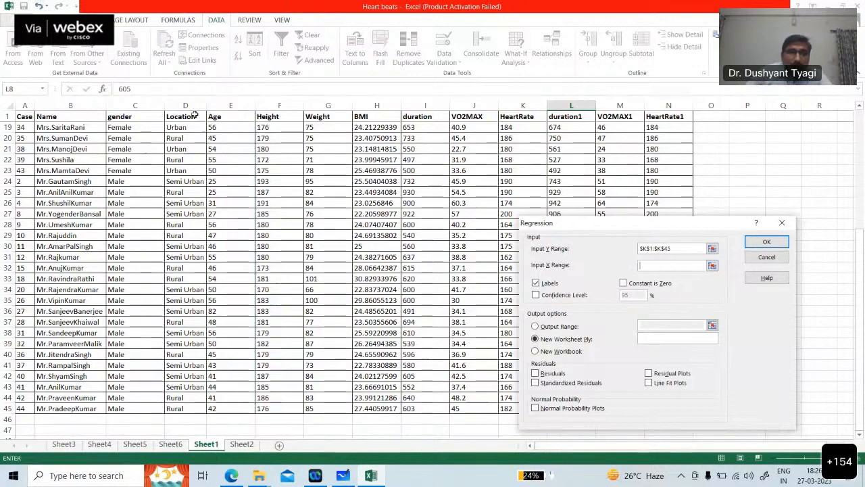
{"action": "scroll", "coordinate": [227, 189], "scroll_direction": "up", "scroll_amount": 6}
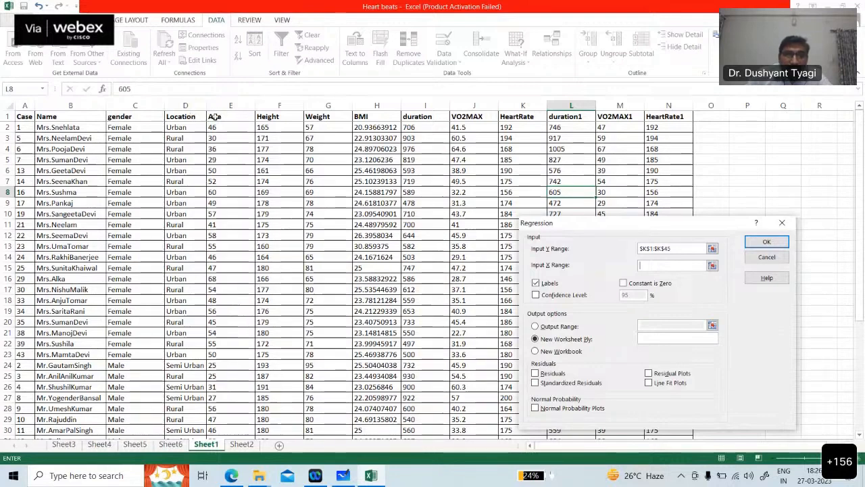
{"action": "left_click_drag", "start_coordinate": [214, 116], "coordinate": [298, 124]}
{"action": "left_click_drag", "start_coordinate": [335, 124], "coordinate": [384, 126]}
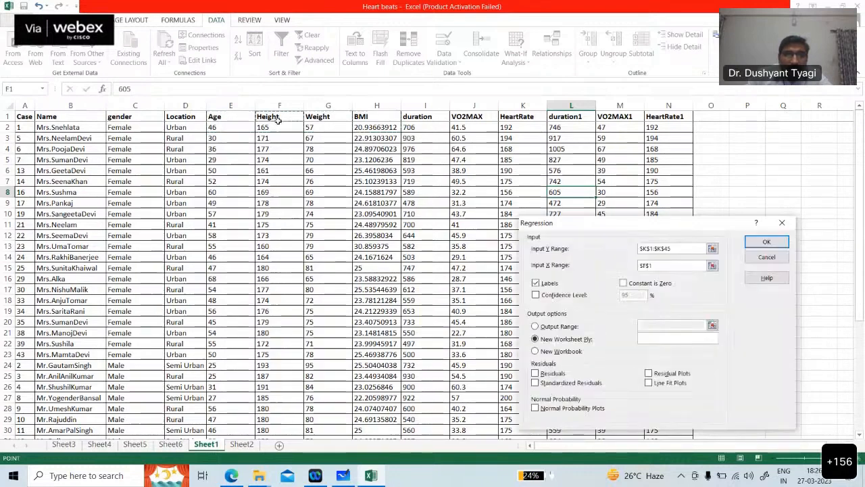
{"action": "left_click_drag", "start_coordinate": [278, 121], "coordinate": [379, 421]}
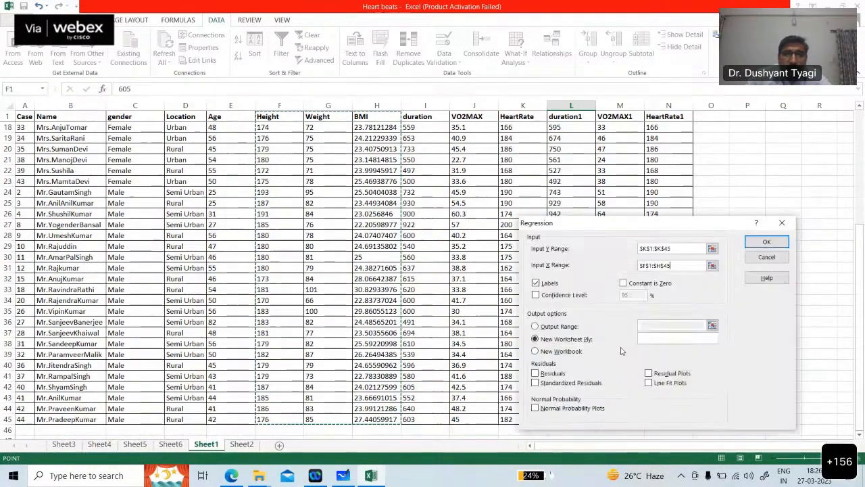
{"action": "left_click", "coordinate": [765, 242]}
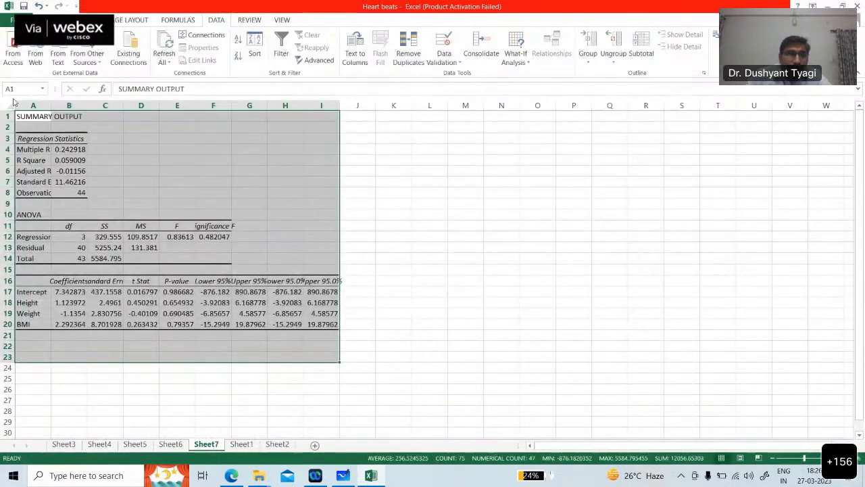
Step: Autofit all columns of the Height, Weight and BMI regression output and inspect its significance and P-values
{"action": "left_click", "coordinate": [10, 105]}
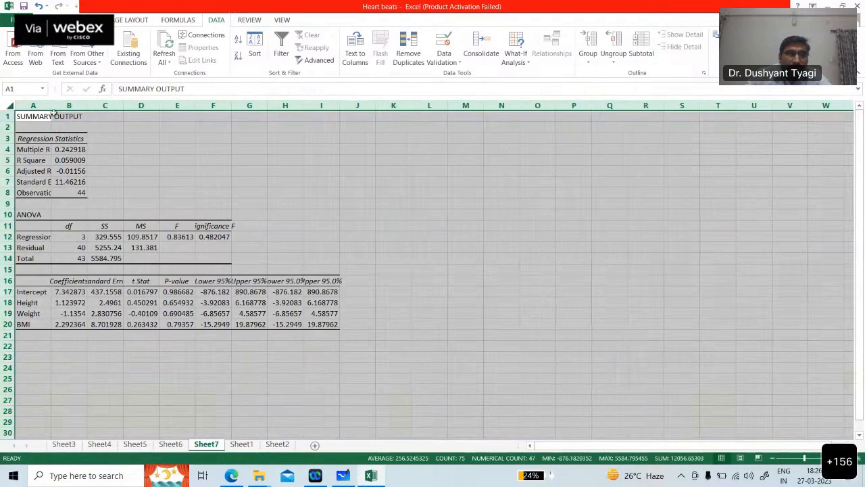
{"action": "double_click", "coordinate": [51, 106]}
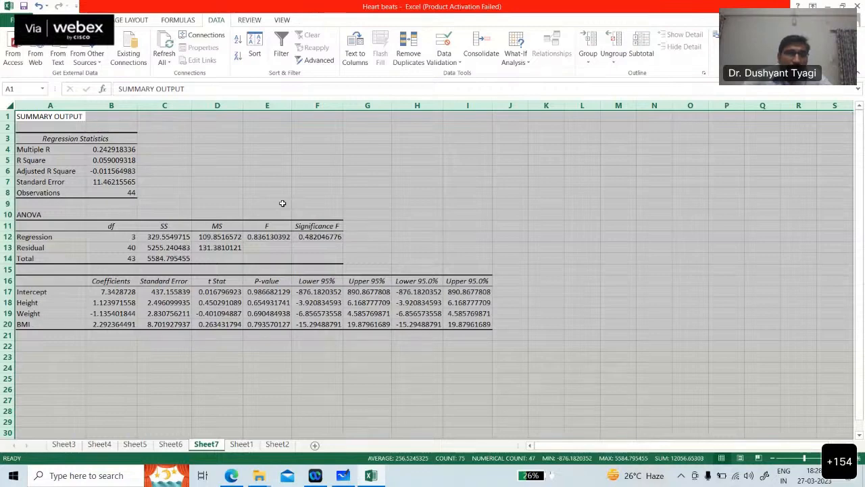
{"action": "scroll", "coordinate": [284, 271], "scroll_direction": "down", "scroll_amount": 1}
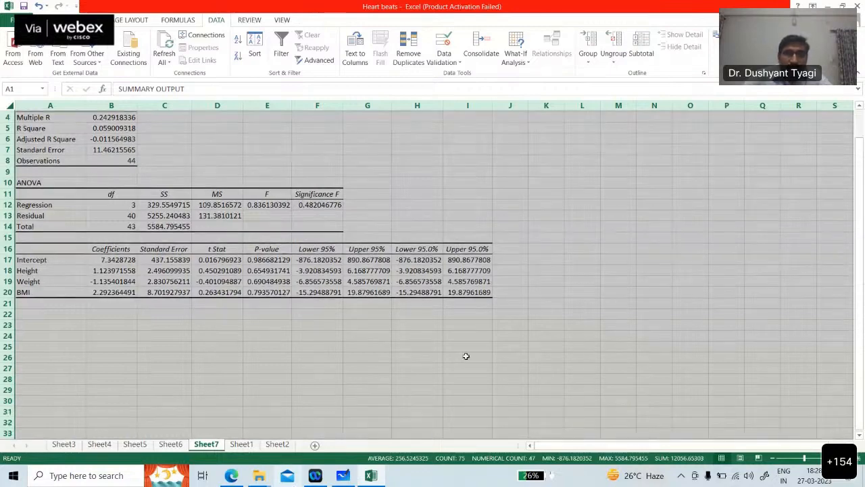
{"action": "scroll", "coordinate": [286, 356], "scroll_direction": "up", "scroll_amount": 1}
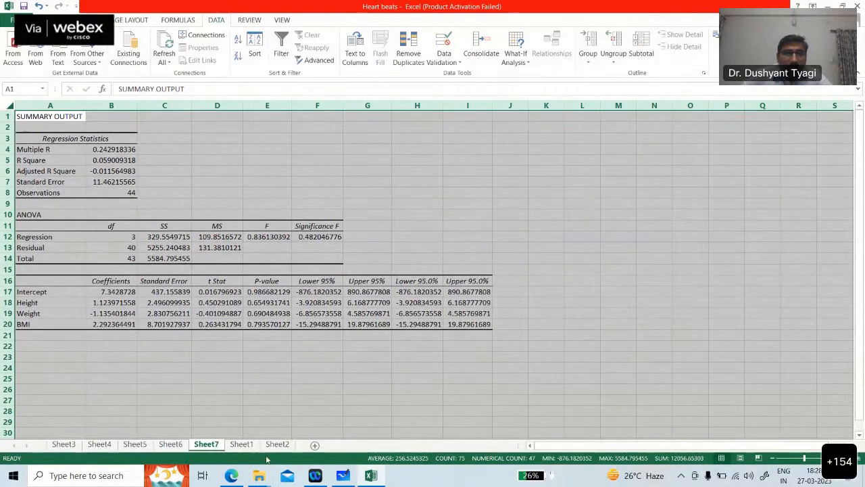
Step: Revisit the Age-only output, then highlight the VO2MAX and VO2MAX1 columns on Sheet1 to compare them
{"action": "left_click", "coordinate": [171, 450]}
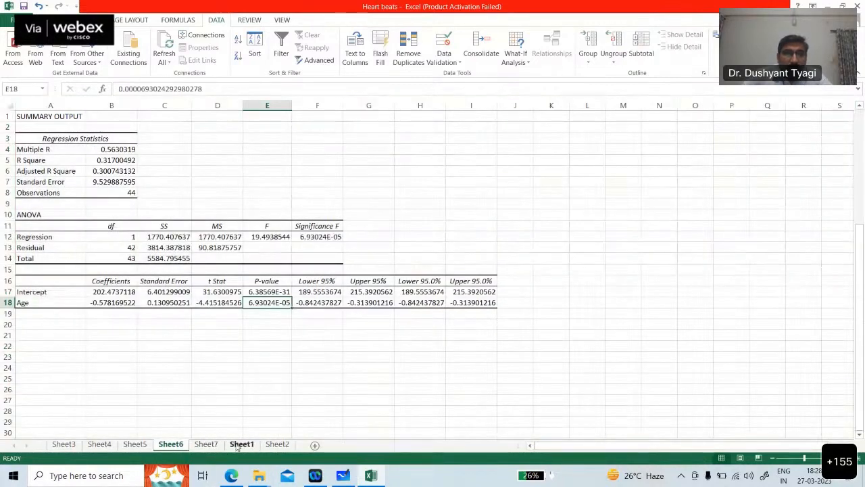
{"action": "left_click", "coordinate": [239, 444]}
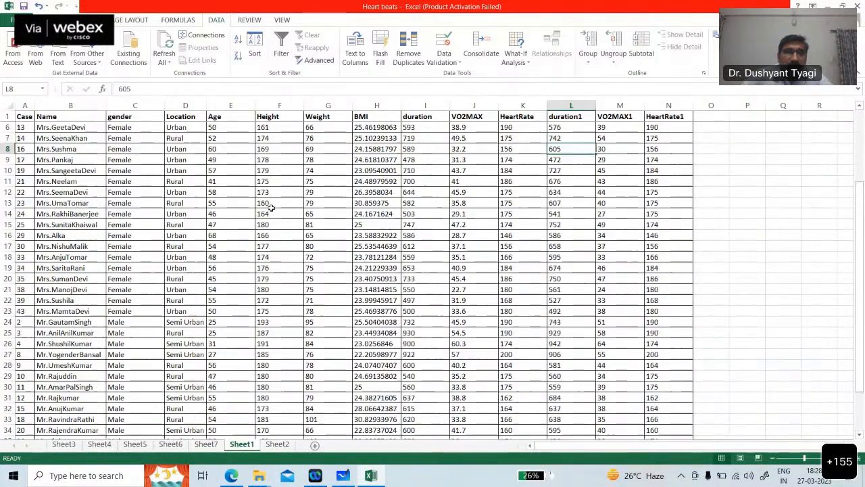
{"action": "scroll", "coordinate": [270, 206], "scroll_direction": "up", "scroll_amount": 2}
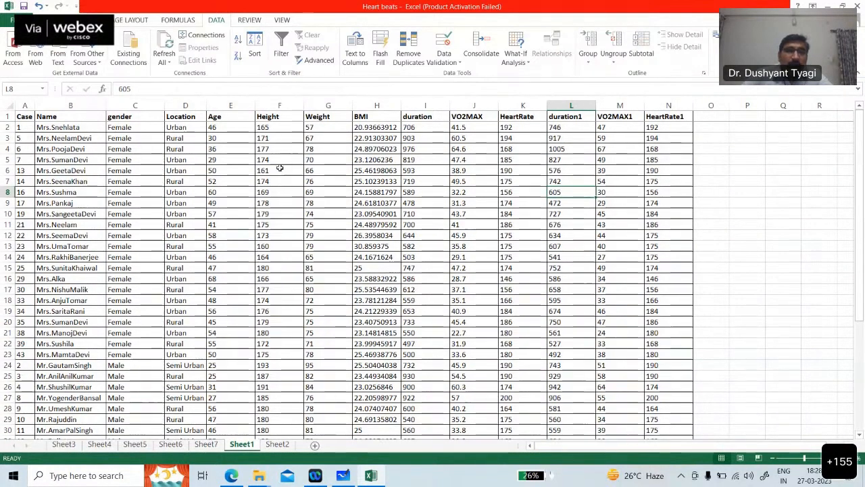
{"action": "left_click", "coordinate": [466, 104]}
{"action": "left_click", "coordinate": [619, 106]}
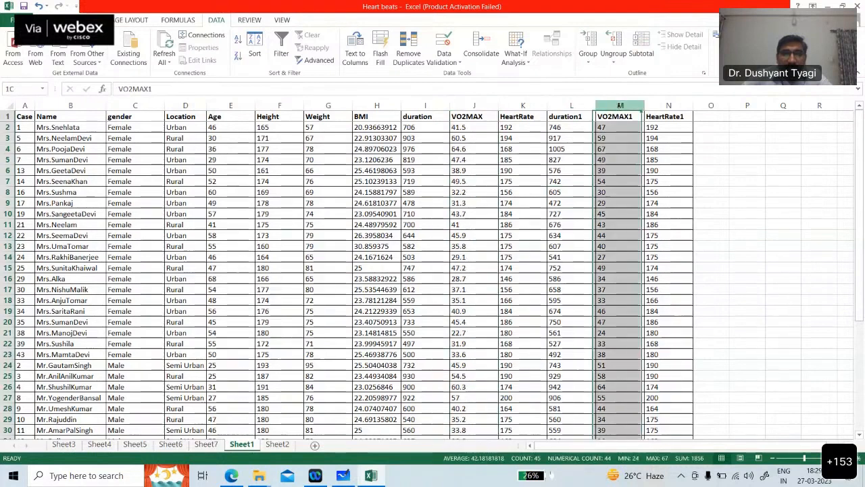
{"action": "left_click", "coordinate": [474, 106]}
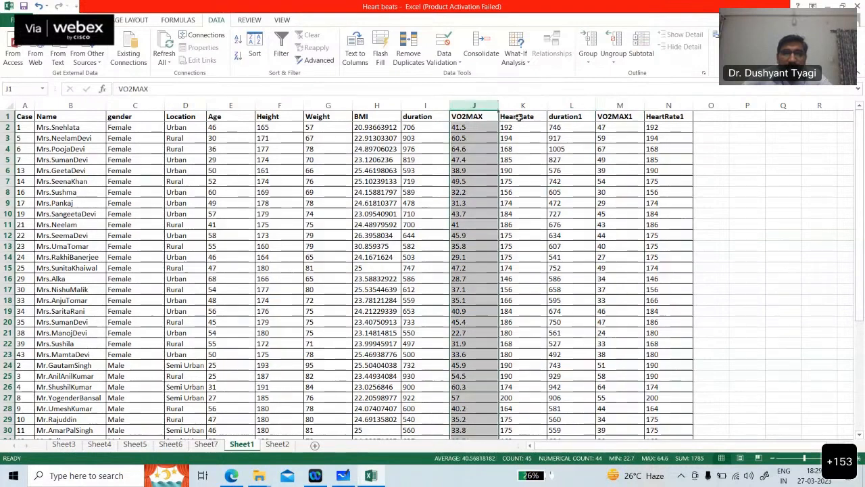
{"action": "left_click", "coordinate": [619, 105]}
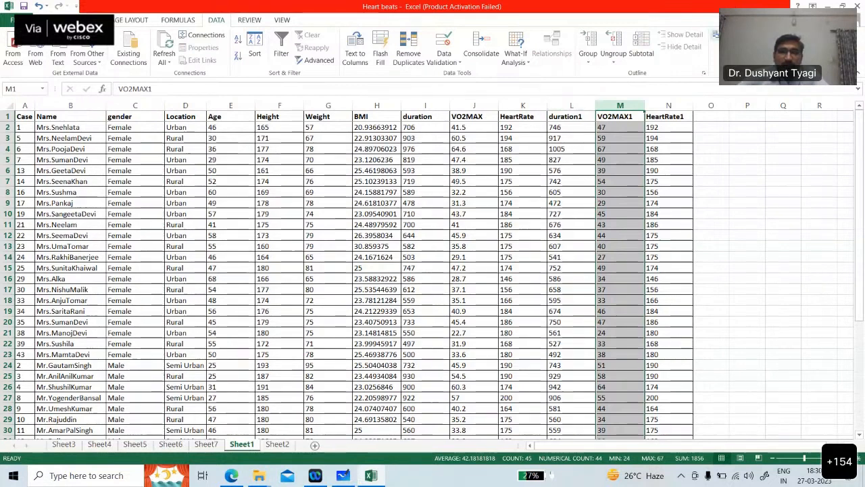
Step: Run a paired two-sample t-Test for means on $J$1:$J$45 and $M$1:$M$45 with labels and alpha 0.05, outputting to a new worksheet
{"action": "left_click", "coordinate": [742, 35]}
{"action": "scroll", "coordinate": [701, 322], "scroll_direction": "down", "scroll_amount": 2}
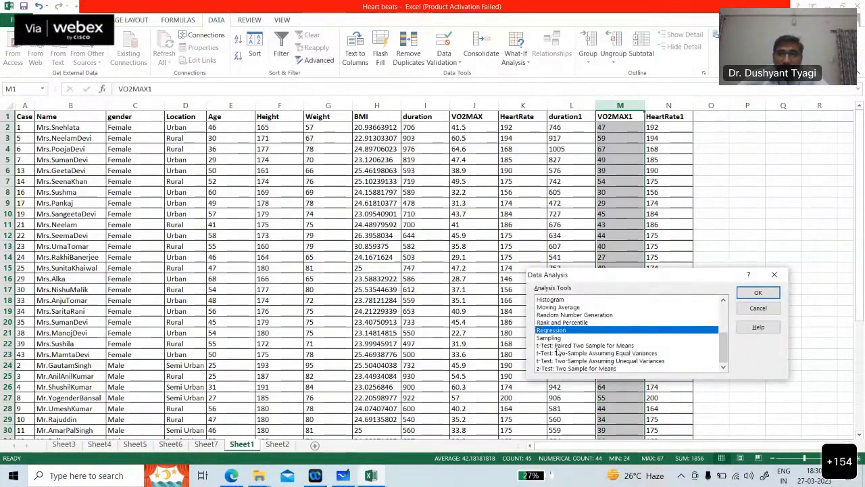
{"action": "left_click", "coordinate": [557, 346]}
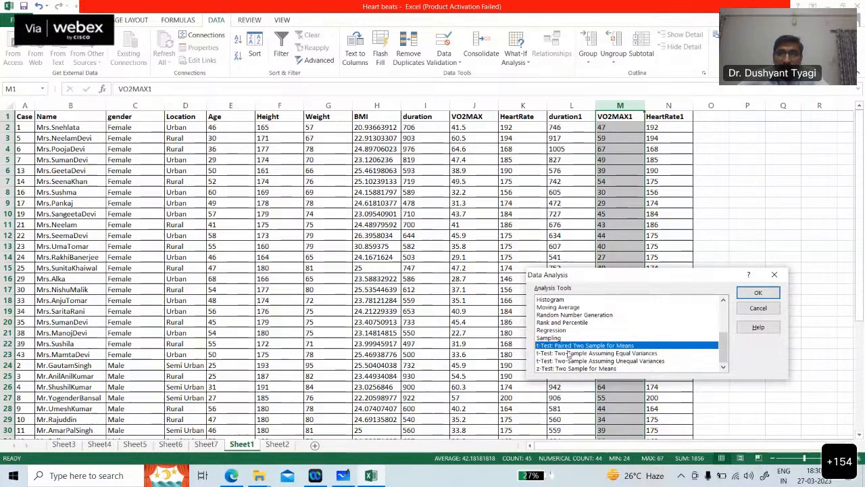
{"action": "left_click", "coordinate": [755, 296]}
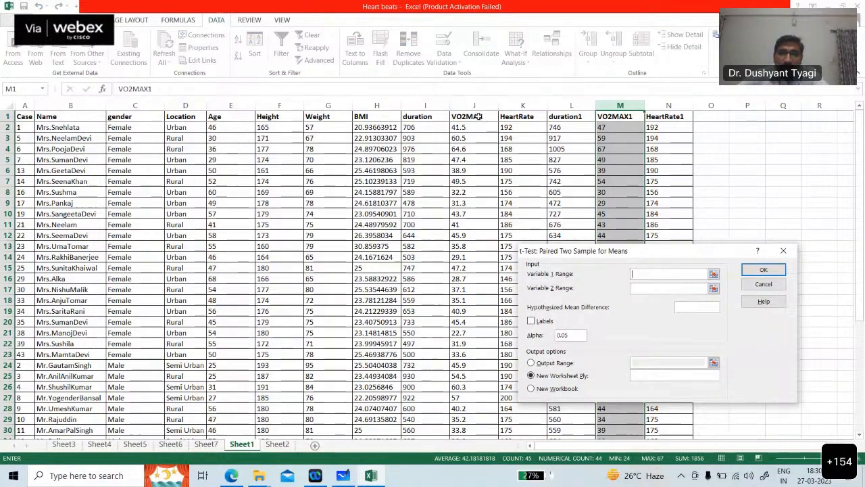
{"action": "left_click_drag", "start_coordinate": [477, 117], "coordinate": [465, 418]}
{"action": "left_click", "coordinate": [651, 287]}
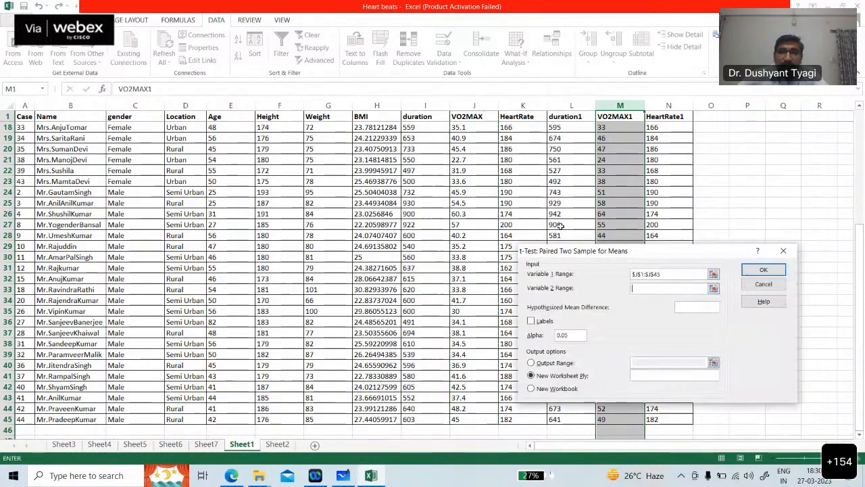
{"action": "scroll", "coordinate": [560, 226], "scroll_direction": "up", "scroll_amount": 6}
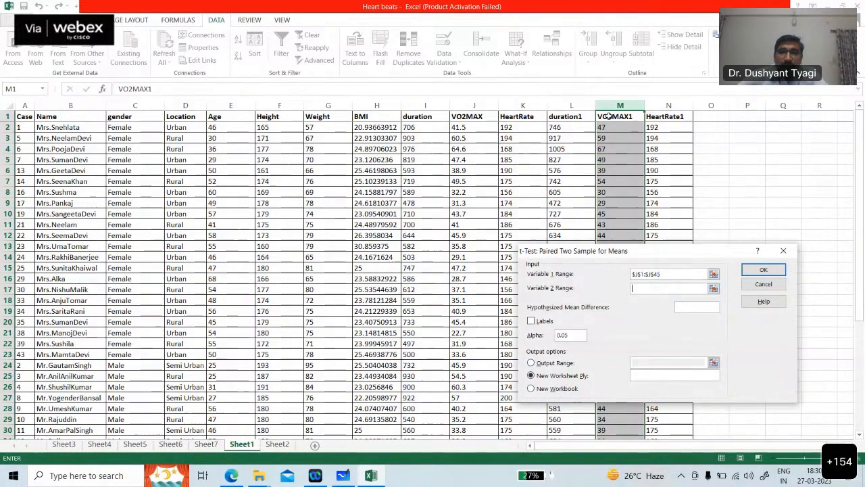
{"action": "left_click_drag", "start_coordinate": [609, 117], "coordinate": [608, 418]}
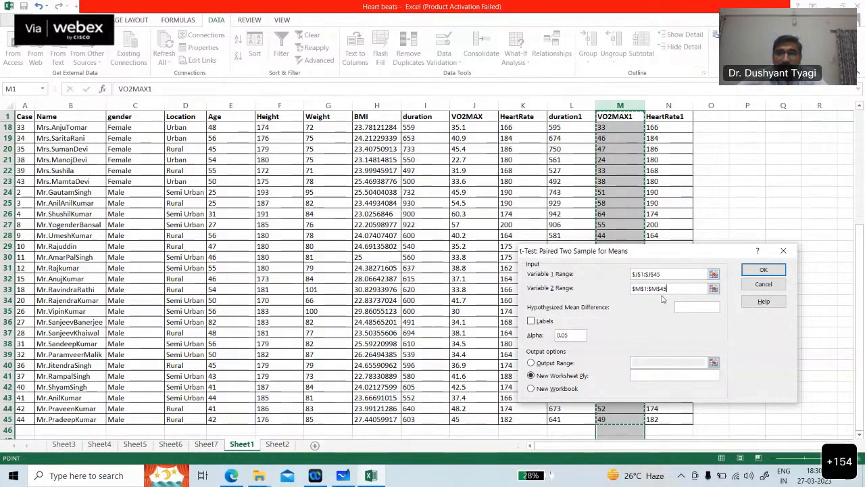
{"action": "left_click", "coordinate": [531, 322]}
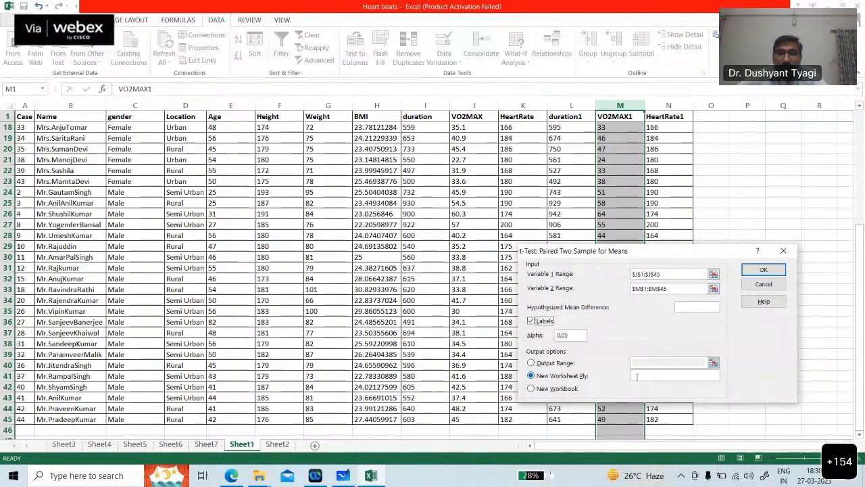
{"action": "left_click", "coordinate": [764, 270]}
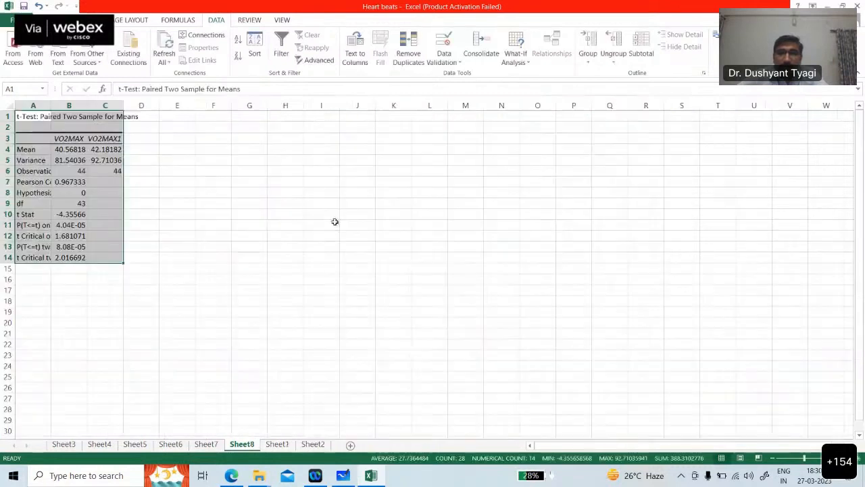
Step: Autofit all columns of the paired t-test output and clear the whole-sheet selection
{"action": "left_click", "coordinate": [8, 106]}
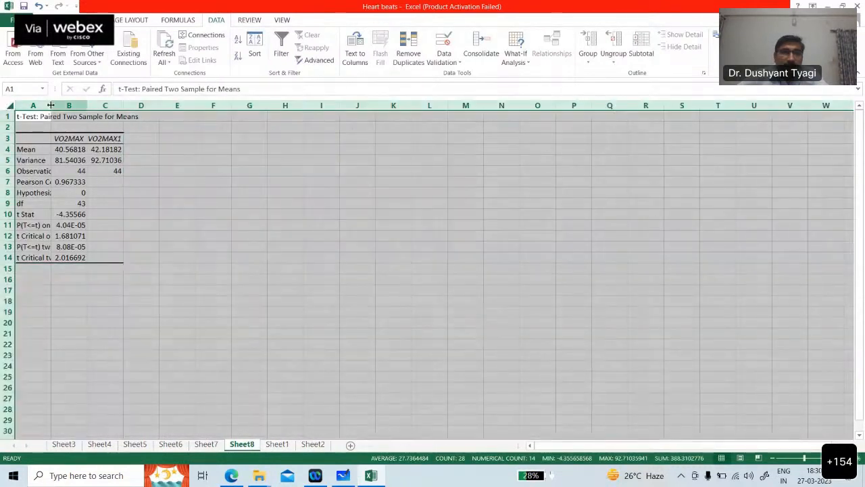
{"action": "double_click", "coordinate": [51, 105]}
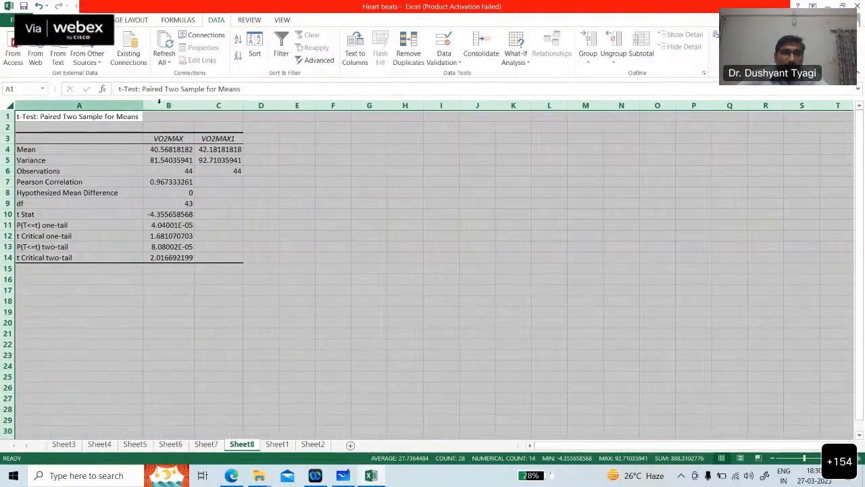
{"action": "left_click", "coordinate": [332, 246]}
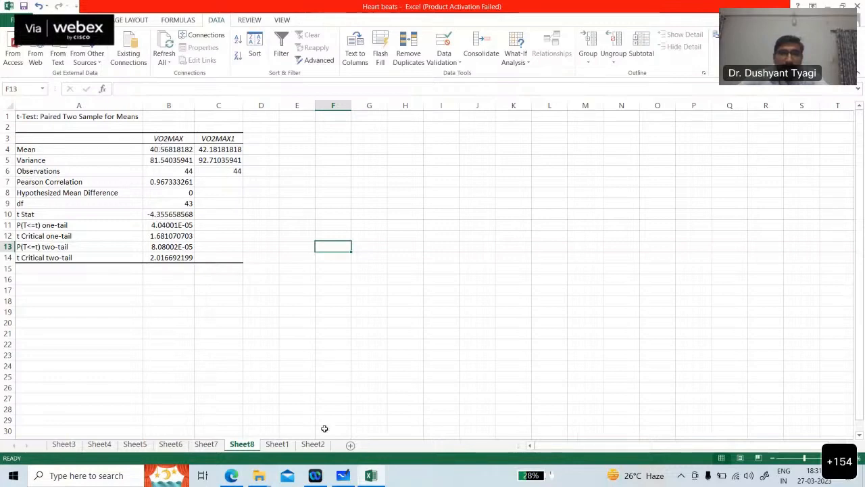
Step: Switch to Microsoft Whiteboard and handwrite the null hypothesis H0: μ before = μ after in a blank area
{"action": "left_click", "coordinate": [343, 475]}
{"action": "scroll", "coordinate": [371, 394], "scroll_direction": "down", "scroll_amount": 3}
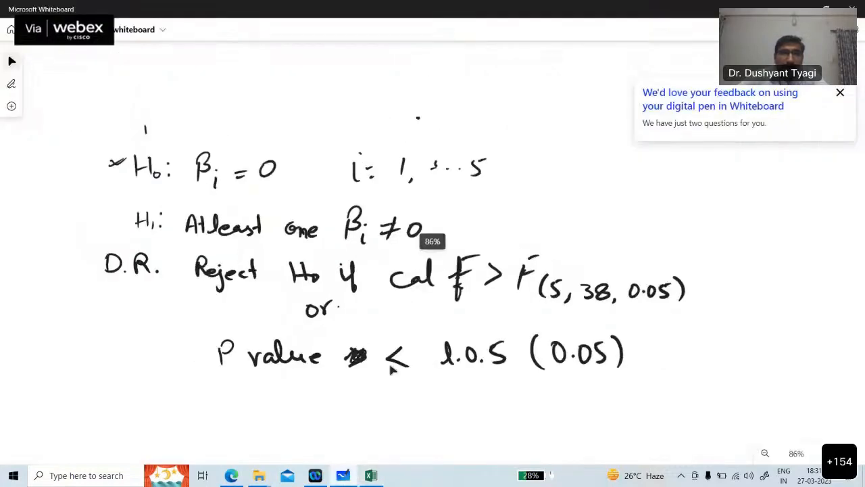
{"action": "left_click_drag", "start_coordinate": [392, 361], "coordinate": [359, 37]}
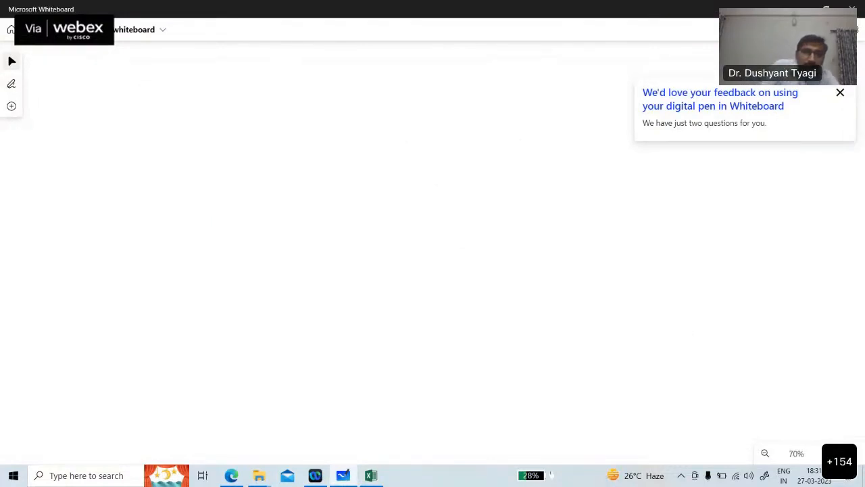
{"action": "left_click_drag", "start_coordinate": [150, 85], "coordinate": [150, 106]}
{"action": "mouse_move", "coordinate": [170, 82]}
{"action": "left_mouse_down"}
{"action": "mouse_move", "coordinate": [169, 103]}
{"action": "mouse_move", "coordinate": [167, 95]}
{"action": "left_mouse_up"}
{"action": "left_click_drag", "start_coordinate": [183, 99], "coordinate": [267, 108]}
{"action": "left_click_drag", "start_coordinate": [275, 96], "coordinate": [277, 119]}
{"action": "left_click_drag", "start_coordinate": [277, 108], "coordinate": [293, 110]}
{"action": "left_click_drag", "start_coordinate": [269, 105], "coordinate": [274, 103]}
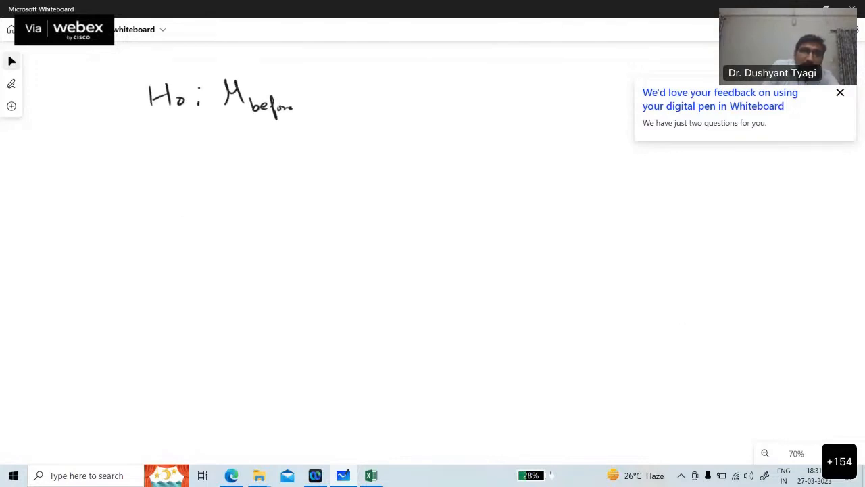
{"action": "left_click_drag", "start_coordinate": [346, 82], "coordinate": [383, 119]}
{"action": "left_click_drag", "start_coordinate": [391, 99], "coordinate": [390, 116]}
{"action": "left_click_drag", "start_coordinate": [384, 106], "coordinate": [410, 103]}
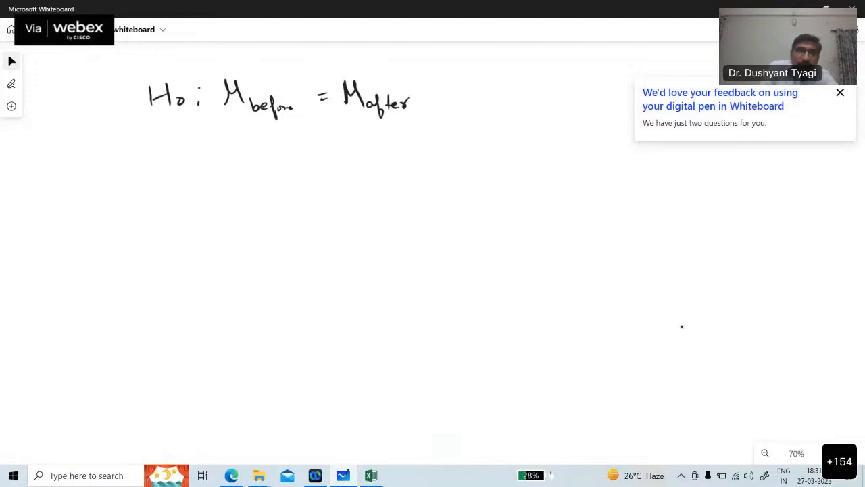
Step: Handwrite the alternative hypothesis H1: μ before ≠ μ after below the null hypothesis
{"action": "left_click_drag", "start_coordinate": [174, 165], "coordinate": [184, 164]}
{"action": "left_click_drag", "start_coordinate": [185, 155], "coordinate": [186, 174]}
{"action": "left_click_drag", "start_coordinate": [194, 174], "coordinate": [193, 178]}
{"action": "mouse_move", "coordinate": [235, 154]}
{"action": "left_mouse_down"}
{"action": "mouse_move", "coordinate": [237, 176]}
{"action": "mouse_move", "coordinate": [250, 172]}
{"action": "mouse_move", "coordinate": [269, 186]}
{"action": "left_mouse_up"}
{"action": "left_click_drag", "start_coordinate": [276, 172], "coordinate": [279, 177]}
{"action": "mouse_move", "coordinate": [350, 155]}
{"action": "left_mouse_down"}
{"action": "mouse_move", "coordinate": [351, 174]}
{"action": "mouse_move", "coordinate": [369, 174]}
{"action": "mouse_move", "coordinate": [378, 187]}
{"action": "mouse_move", "coordinate": [407, 167]}
{"action": "left_mouse_up"}
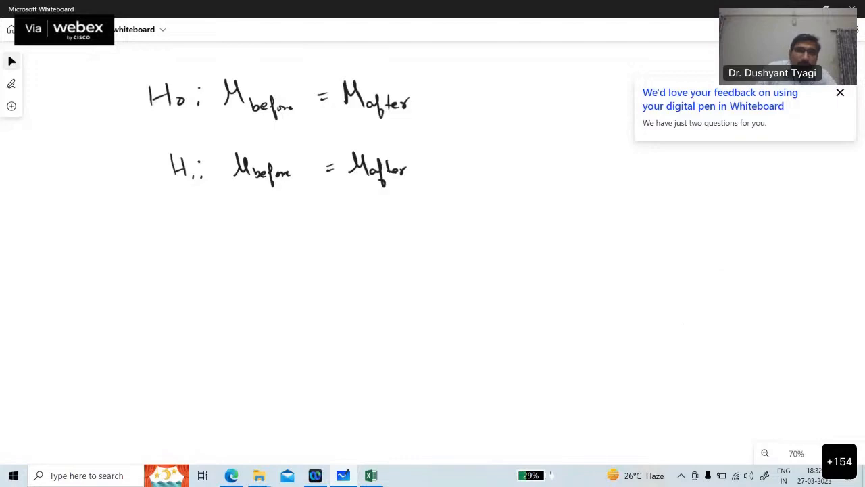
{"action": "left_click_drag", "start_coordinate": [337, 155], "coordinate": [328, 183]}
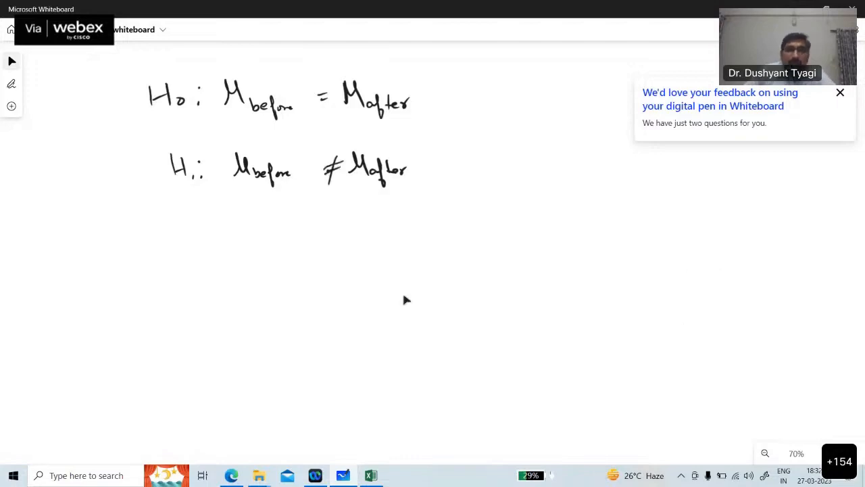
{"action": "left_click", "coordinate": [336, 180]}
{"action": "left_click", "coordinate": [327, 217]}
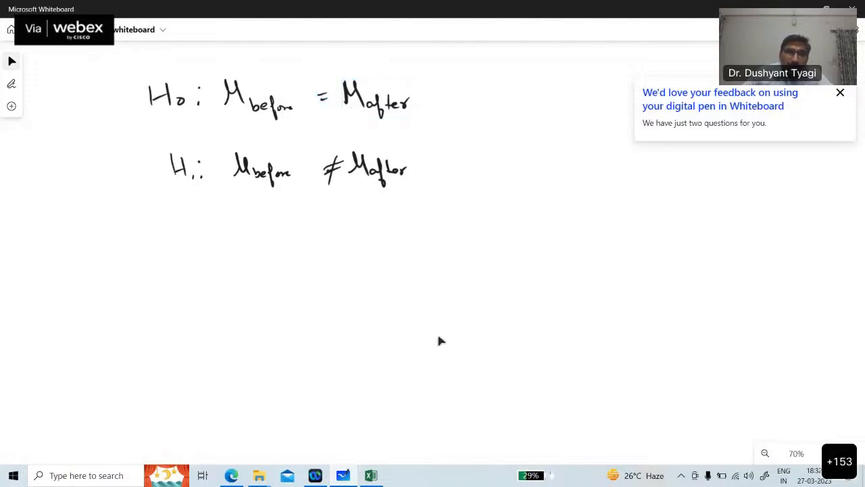
Step: Switch between Excel and Microsoft Whiteboard to compare the paired t-test output with the written hypotheses, ending in Excel
{"action": "left_click", "coordinate": [371, 476]}
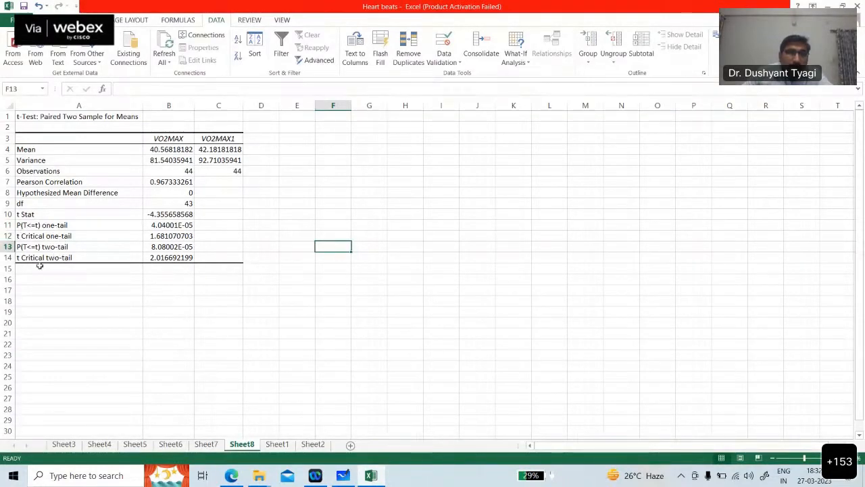
{"action": "left_click", "coordinate": [338, 478]}
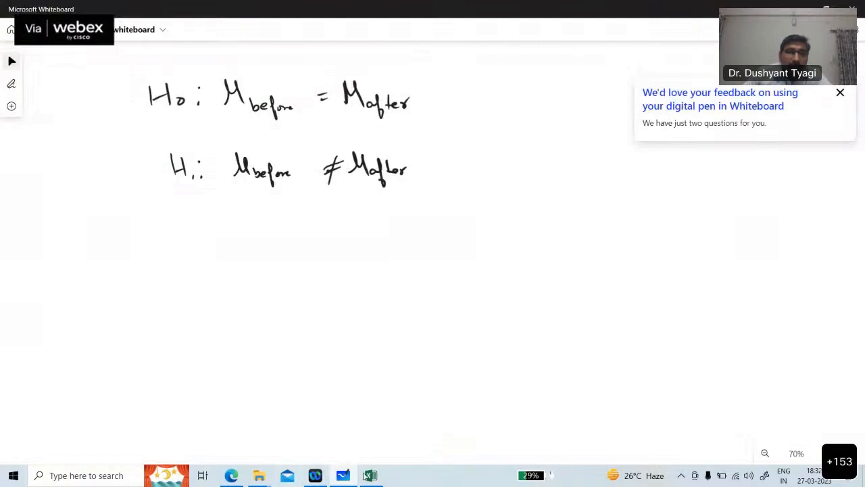
{"action": "left_click", "coordinate": [370, 476]}
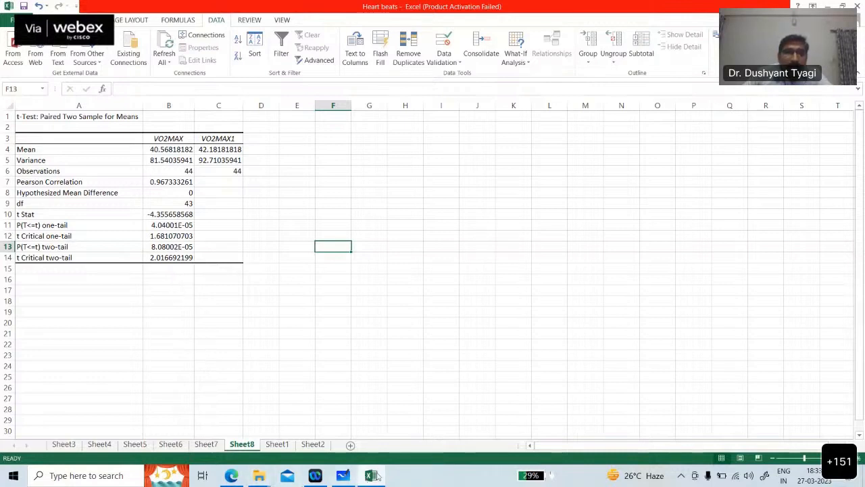
{"action": "mouse_move", "coordinate": [377, 476]}
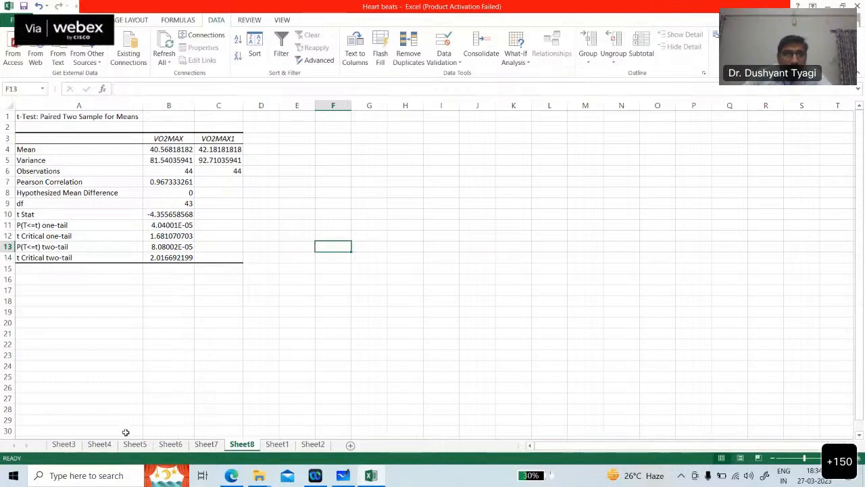
Step: Insert a blank row at row 24 on Sheet1, between the female and male records
{"action": "left_click", "coordinate": [277, 444]}
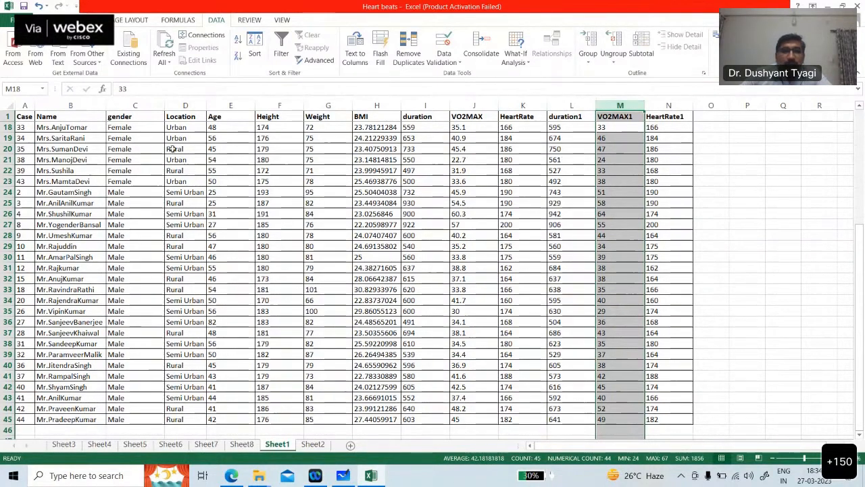
{"action": "scroll", "coordinate": [152, 257], "scroll_direction": "up", "scroll_amount": 6}
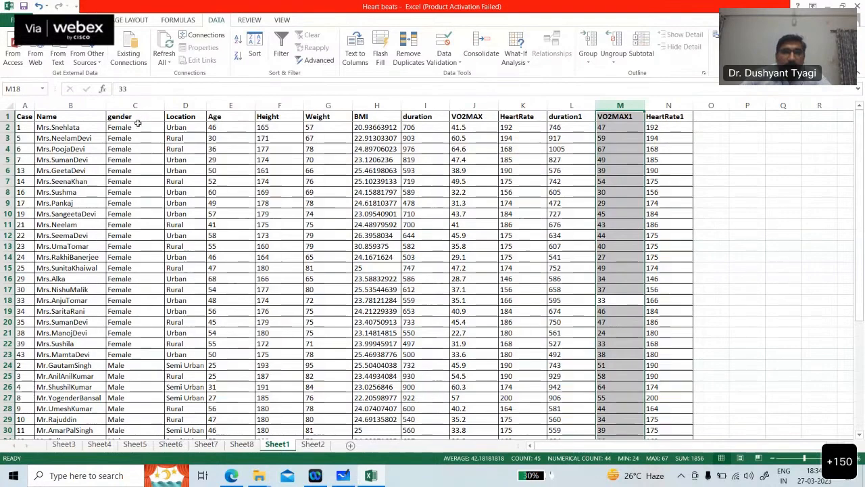
{"action": "scroll", "coordinate": [137, 356], "scroll_direction": "down", "scroll_amount": 2}
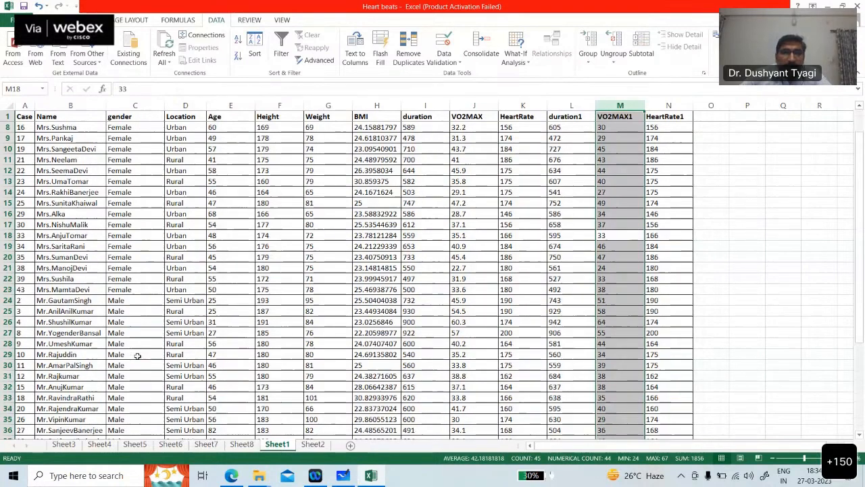
{"action": "scroll", "coordinate": [137, 356], "scroll_direction": "down", "scroll_amount": 3}
{"action": "scroll", "coordinate": [142, 352], "scroll_direction": "up", "scroll_amount": 5}
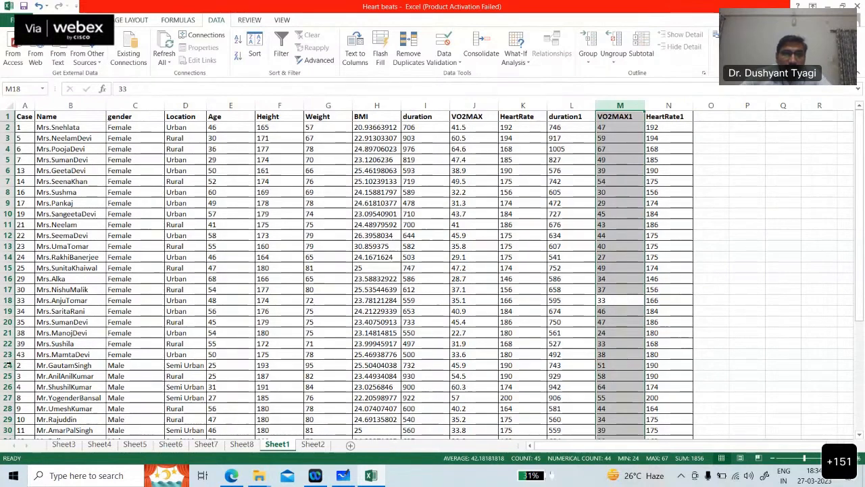
{"action": "scroll", "coordinate": [177, 348], "scroll_direction": "down", "scroll_amount": 1}
{"action": "scroll", "coordinate": [175, 344], "scroll_direction": "up", "scroll_amount": 1}
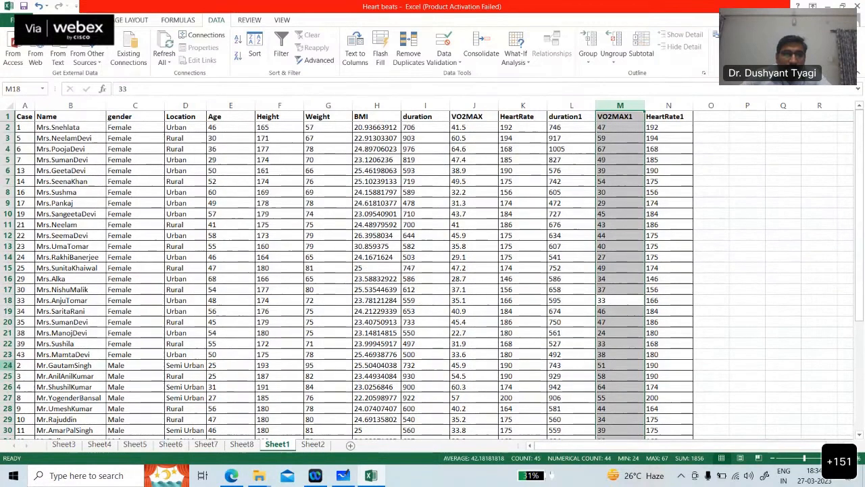
{"action": "right_click", "coordinate": [8, 365]}
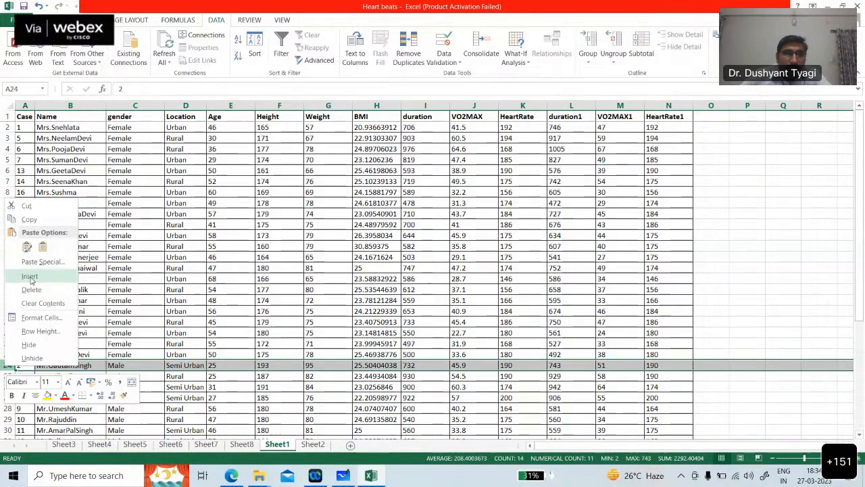
{"action": "left_click", "coordinate": [30, 276]}
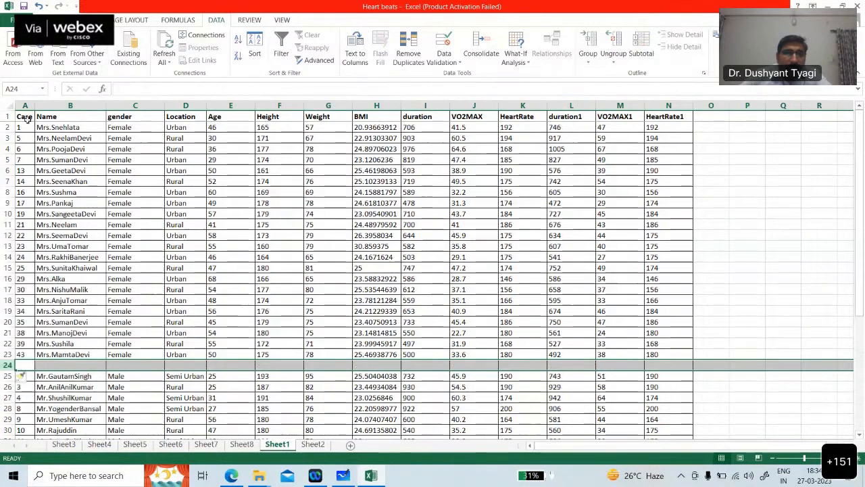
Step: Copy the header row A1:N1 into the blank row 24 above the male records
{"action": "left_click_drag", "start_coordinate": [25, 118], "coordinate": [571, 116]}
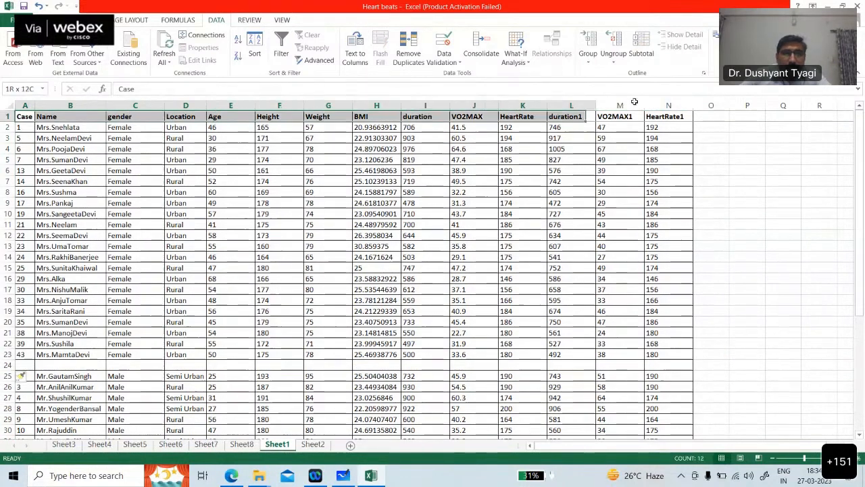
{"action": "left_click_drag", "start_coordinate": [633, 101], "coordinate": [666, 115]}
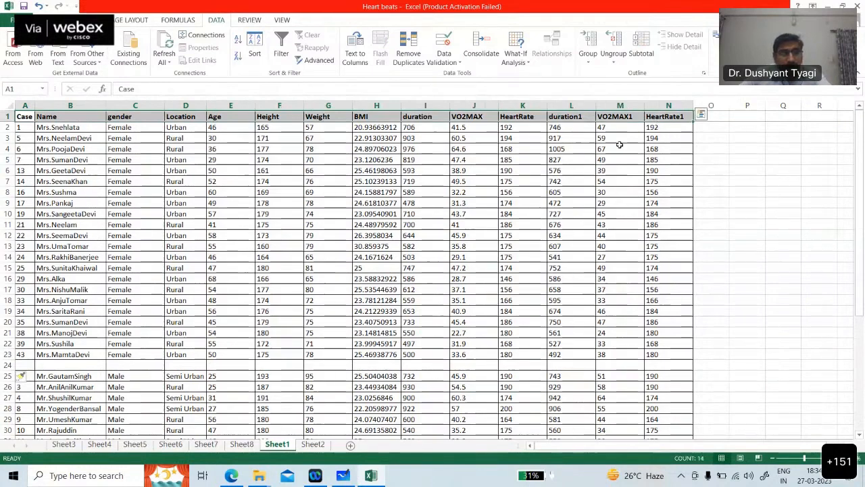
{"action": "key", "text": "ctrl+c"}
{"action": "left_click", "coordinate": [21, 365]}
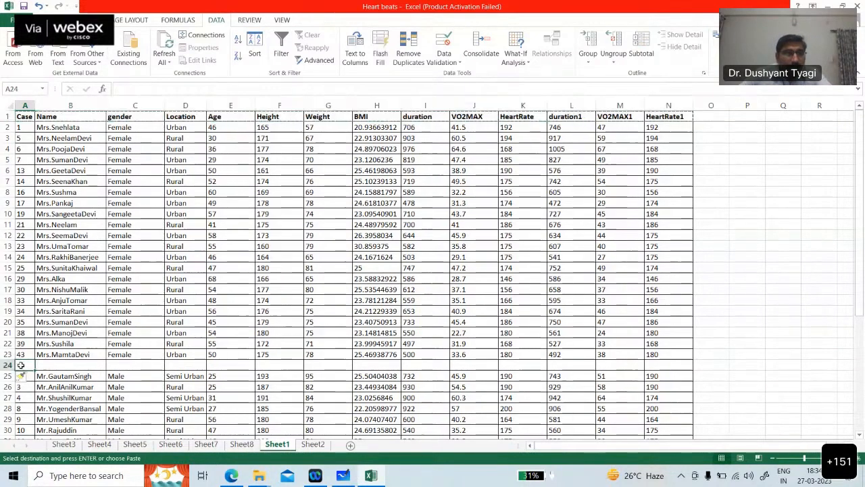
{"action": "key", "text": "ctrl+v"}
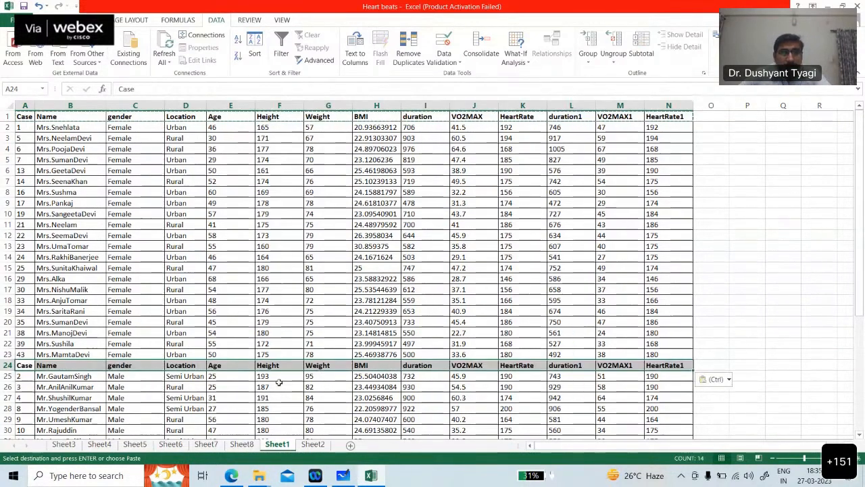
{"action": "scroll", "coordinate": [279, 382], "scroll_direction": "down", "scroll_amount": 5}
{"action": "scroll", "coordinate": [141, 277], "scroll_direction": "up", "scroll_amount": 1}
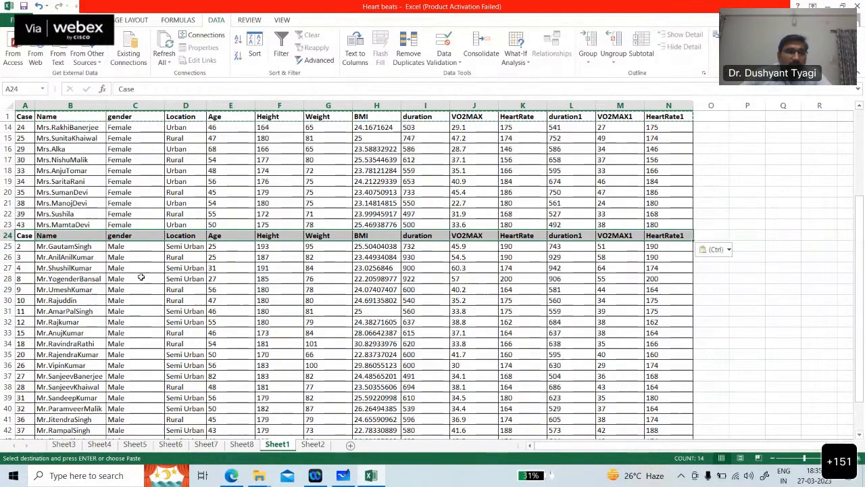
{"action": "scroll", "coordinate": [141, 277], "scroll_direction": "up", "scroll_amount": 4}
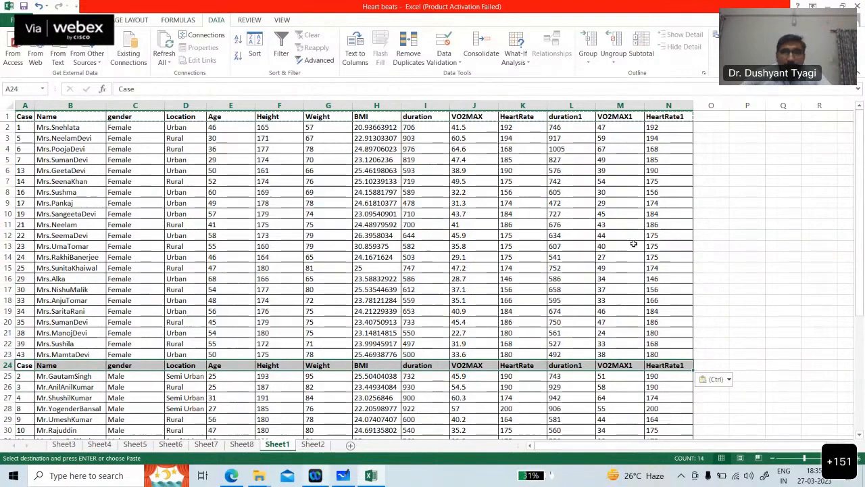
Step: Run an F-Test Two-Sample for Variances on $I$1:$I$23 and $I$24:$I$46 with labels, output to a new worksheet, and autofit the output columns
{"action": "left_click", "coordinate": [742, 35]}
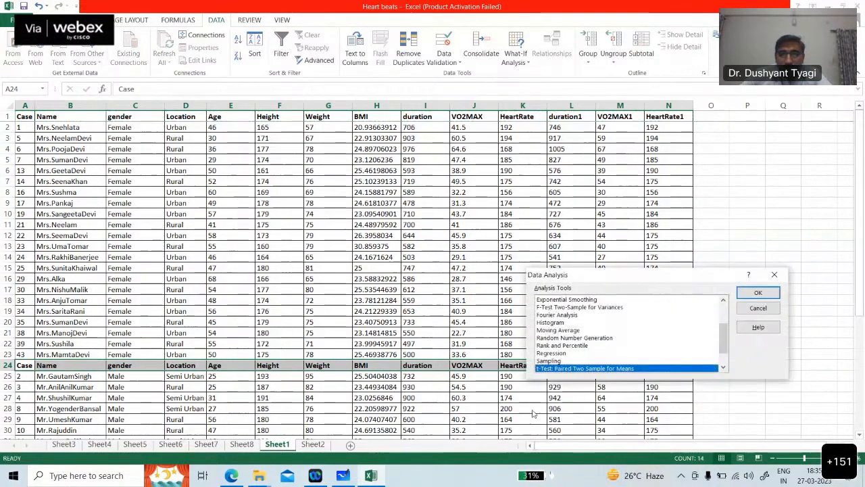
{"action": "scroll", "coordinate": [570, 365], "scroll_direction": "down", "scroll_amount": 1}
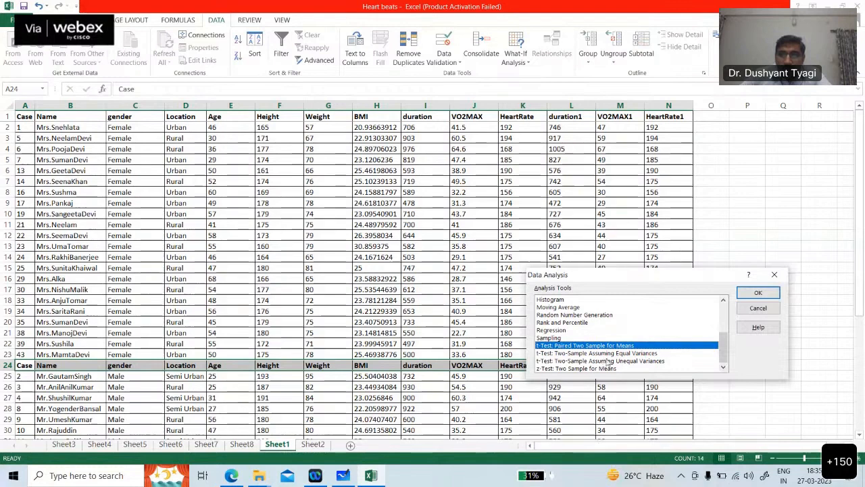
{"action": "scroll", "coordinate": [612, 356], "scroll_direction": "up", "scroll_amount": 3}
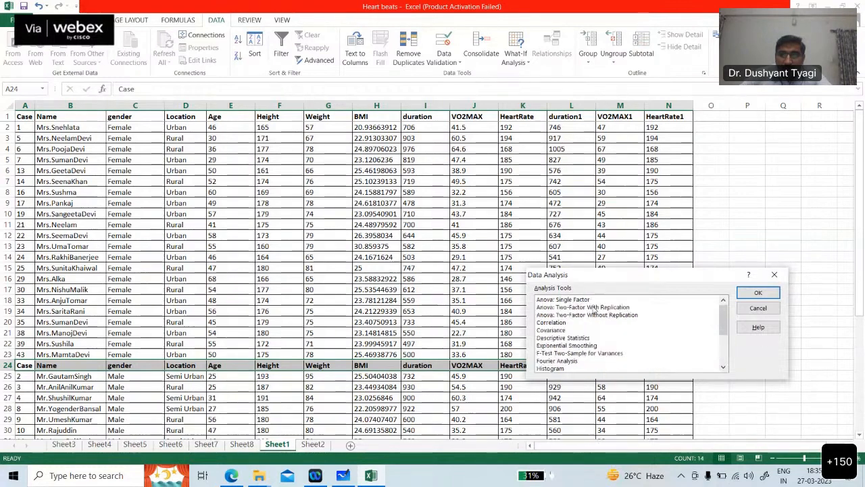
{"action": "left_click", "coordinate": [585, 354]}
{"action": "left_click", "coordinate": [757, 293]}
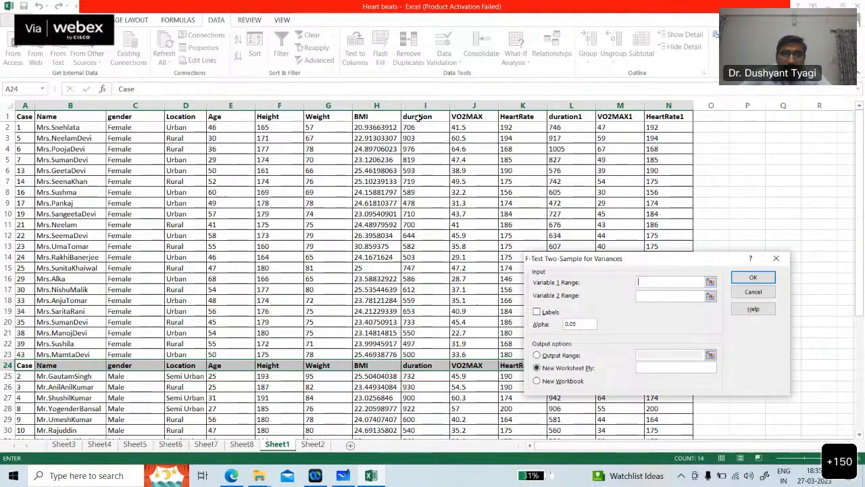
{"action": "left_click_drag", "start_coordinate": [419, 117], "coordinate": [435, 353]}
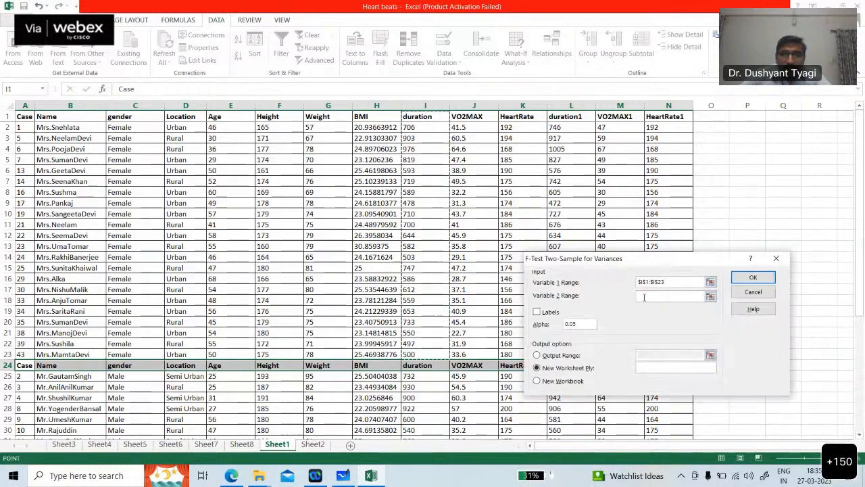
{"action": "left_click", "coordinate": [644, 297]}
{"action": "scroll", "coordinate": [413, 375], "scroll_direction": "down", "scroll_amount": 3}
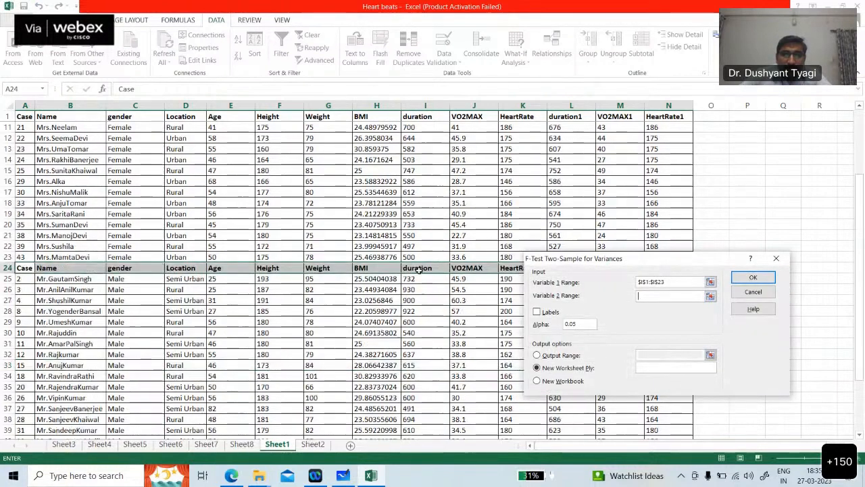
{"action": "left_click_drag", "start_coordinate": [419, 269], "coordinate": [419, 411]}
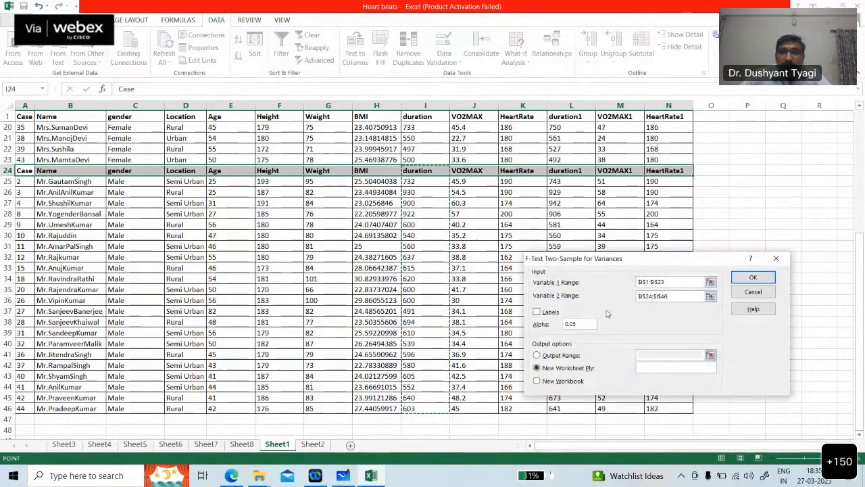
{"action": "left_click", "coordinate": [544, 314]}
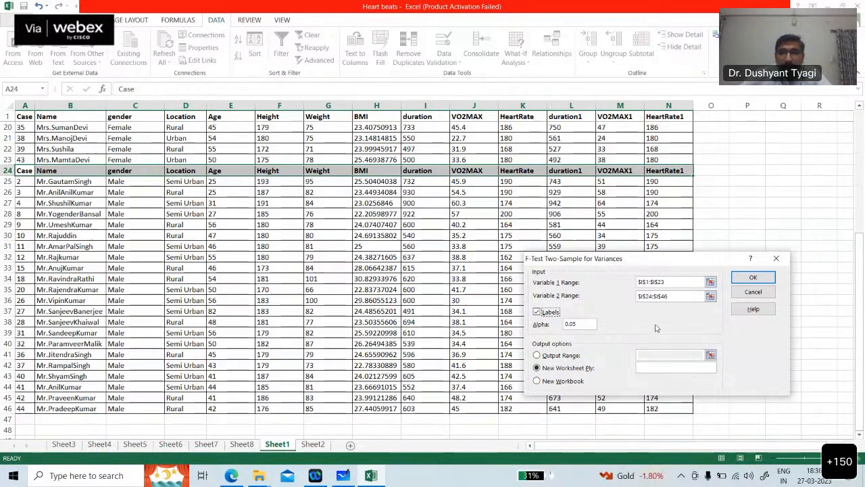
{"action": "left_click", "coordinate": [753, 277]}
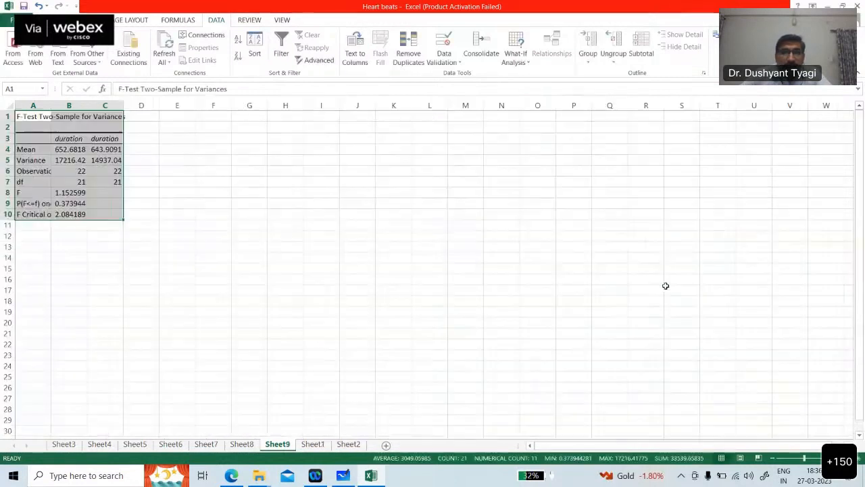
{"action": "left_click", "coordinate": [9, 106]}
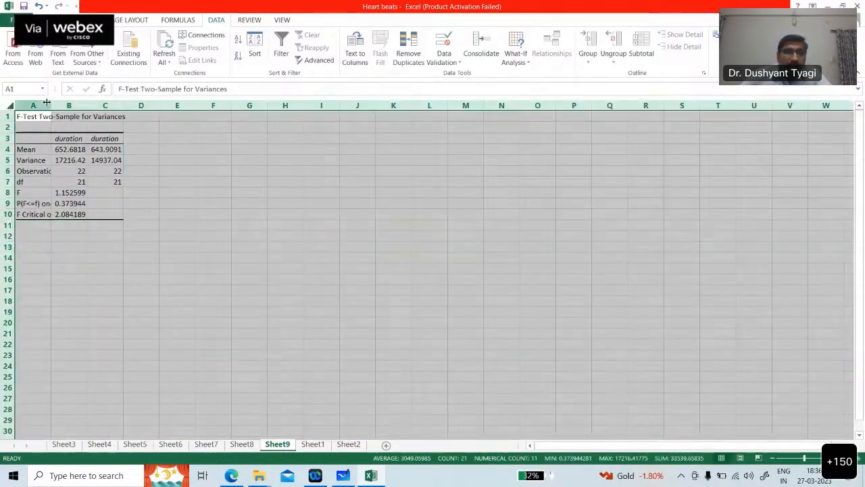
{"action": "double_click", "coordinate": [46, 102]}
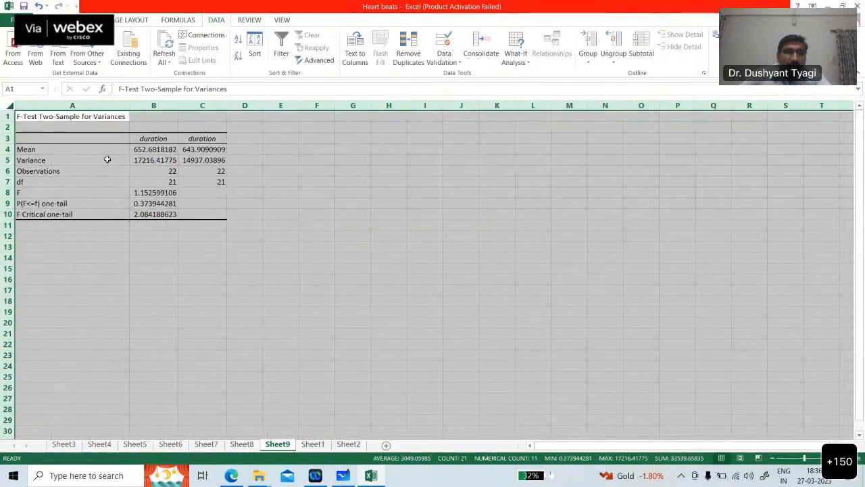
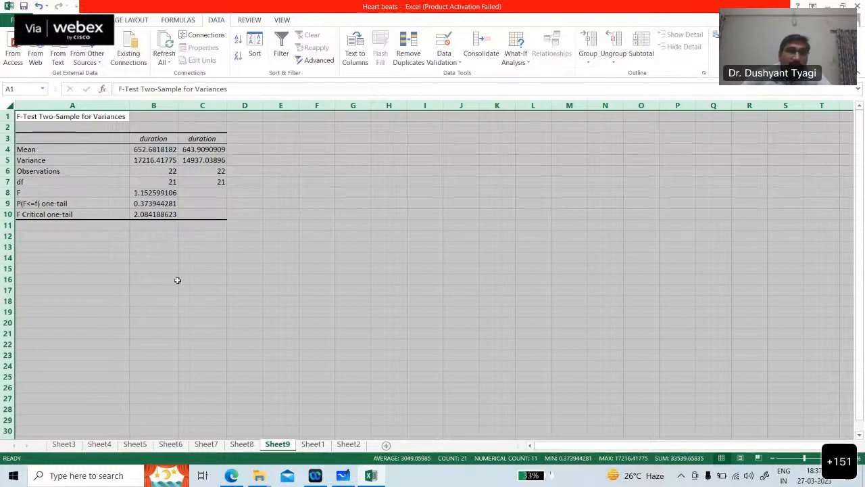
Step: Start a t-Test: Two-Sample Assuming Equal Variances on Sheet1 with the female duration data $I$1:$I$23 as the Variable 1 range
{"action": "left_click", "coordinate": [311, 444]}
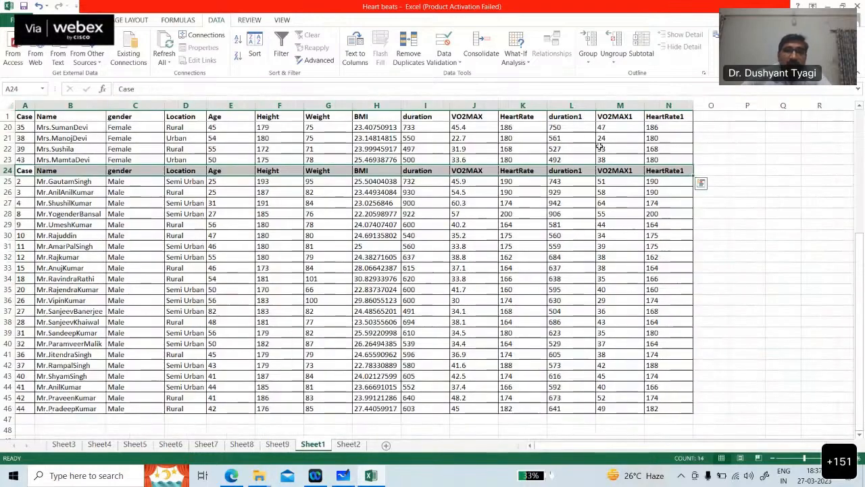
{"action": "scroll", "coordinate": [628, 116], "scroll_direction": "up", "scroll_amount": 6}
{"action": "left_click", "coordinate": [740, 35]}
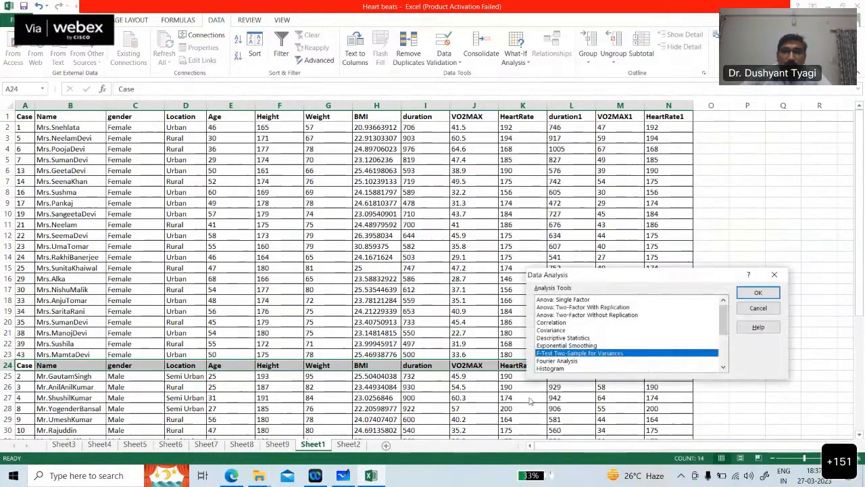
{"action": "scroll", "coordinate": [577, 370], "scroll_direction": "down", "scroll_amount": 3}
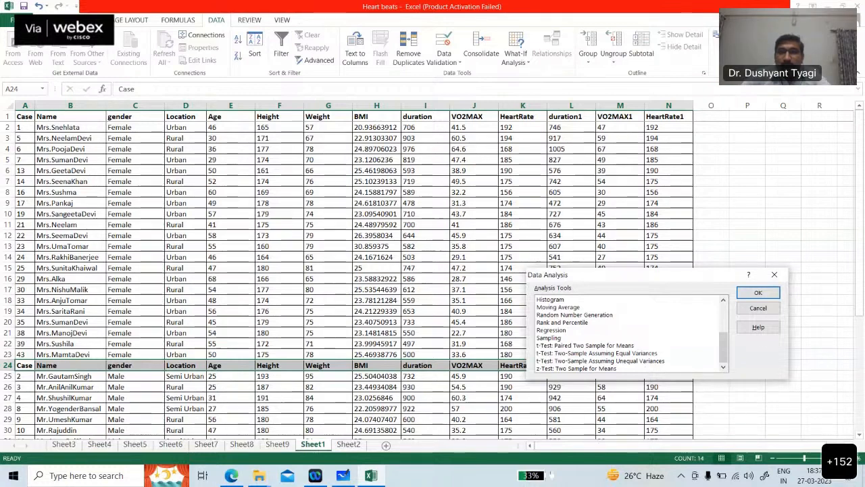
{"action": "left_click", "coordinate": [613, 354]}
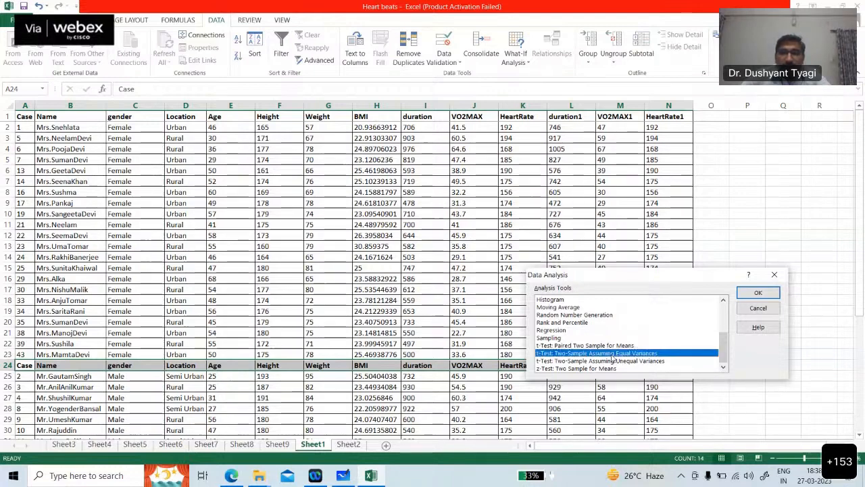
{"action": "left_click", "coordinate": [758, 292]}
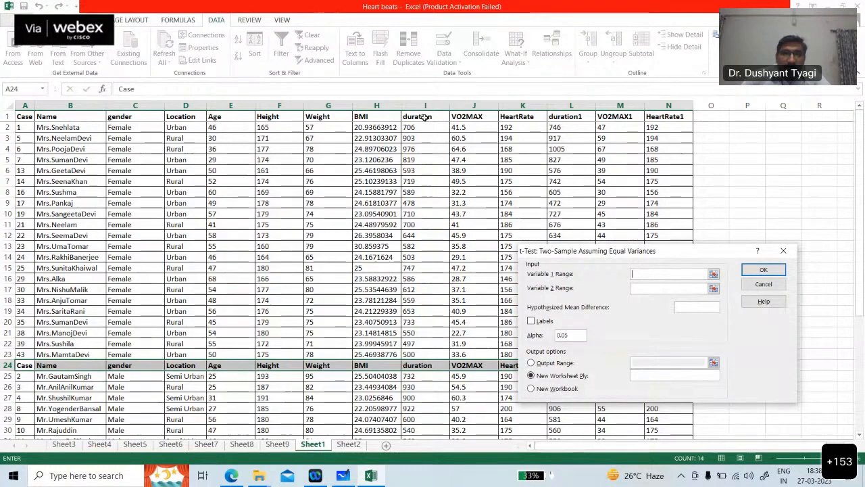
{"action": "left_click_drag", "start_coordinate": [423, 117], "coordinate": [424, 354]}
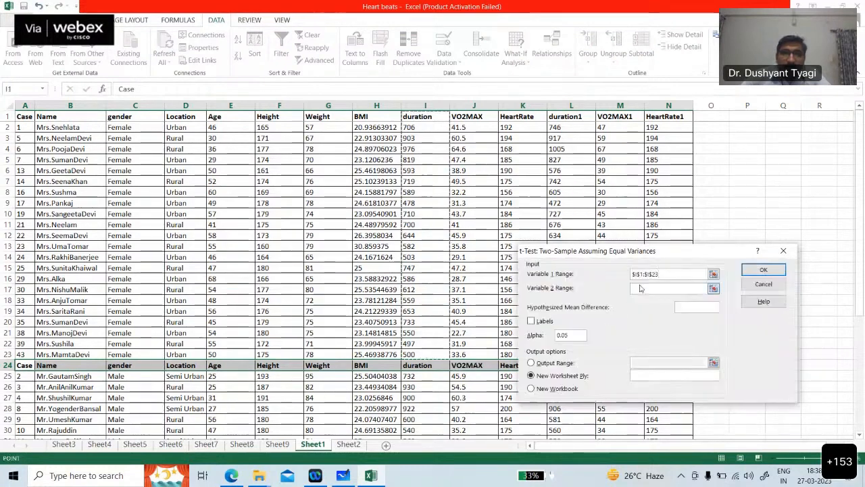
Step: Set the Variable 2 range to the male duration data $I$24:$I$46, include labels, and run the t-test to a new worksheet
{"action": "left_click", "coordinate": [640, 289]}
{"action": "scroll", "coordinate": [455, 270], "scroll_direction": "down", "scroll_amount": 4}
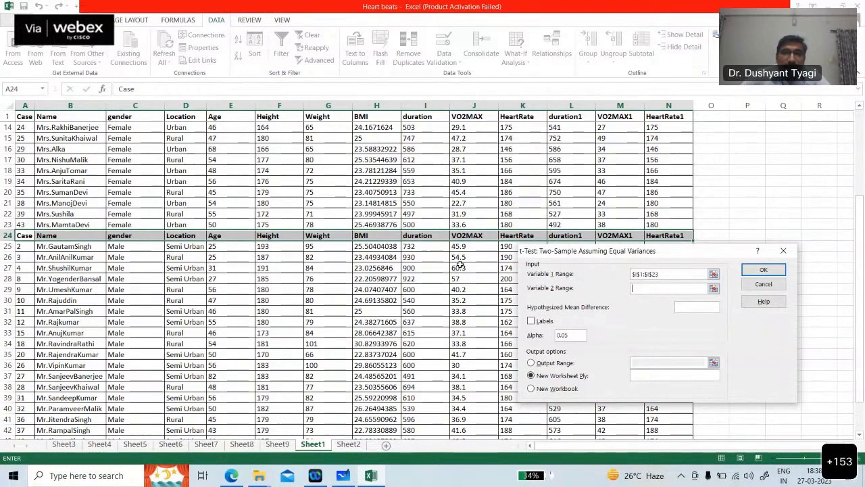
{"action": "scroll", "coordinate": [457, 267], "scroll_direction": "down", "scroll_amount": 1}
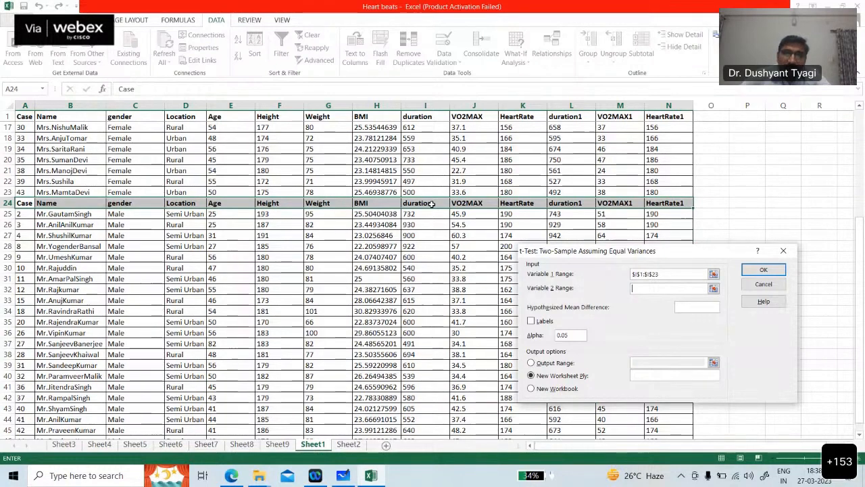
{"action": "scroll", "coordinate": [433, 203], "scroll_direction": "up", "scroll_amount": 3}
{"action": "scroll", "coordinate": [435, 207], "scroll_direction": "down", "scroll_amount": 4}
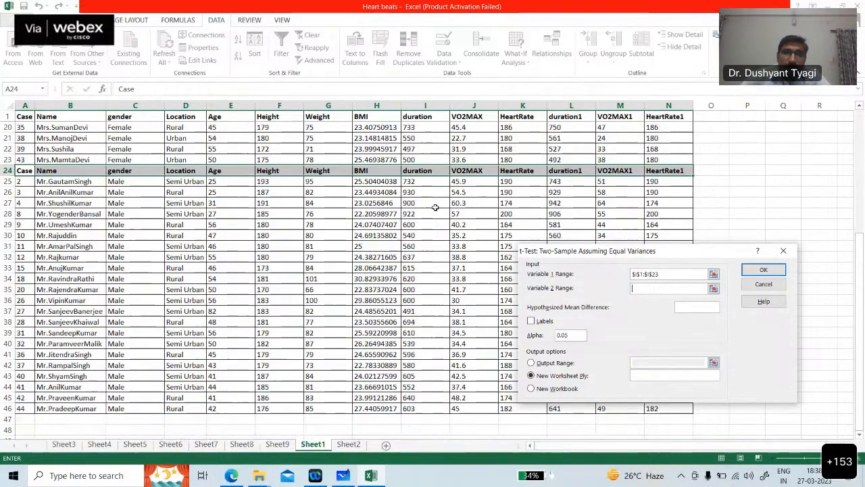
{"action": "scroll", "coordinate": [435, 207], "scroll_direction": "down", "scroll_amount": 1}
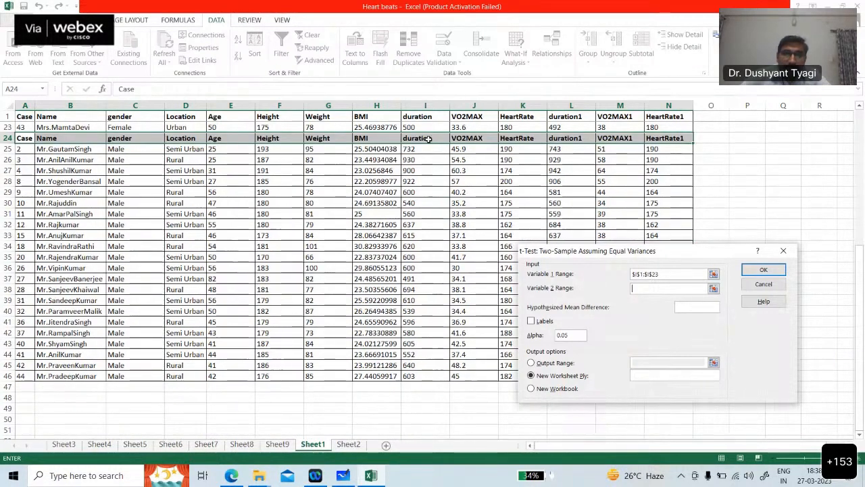
{"action": "left_click_drag", "start_coordinate": [428, 138], "coordinate": [427, 376]}
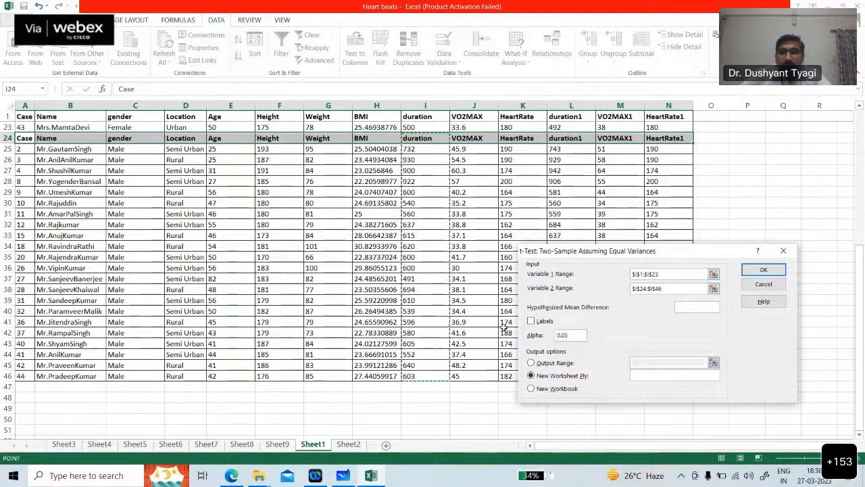
{"action": "left_click", "coordinate": [530, 324]}
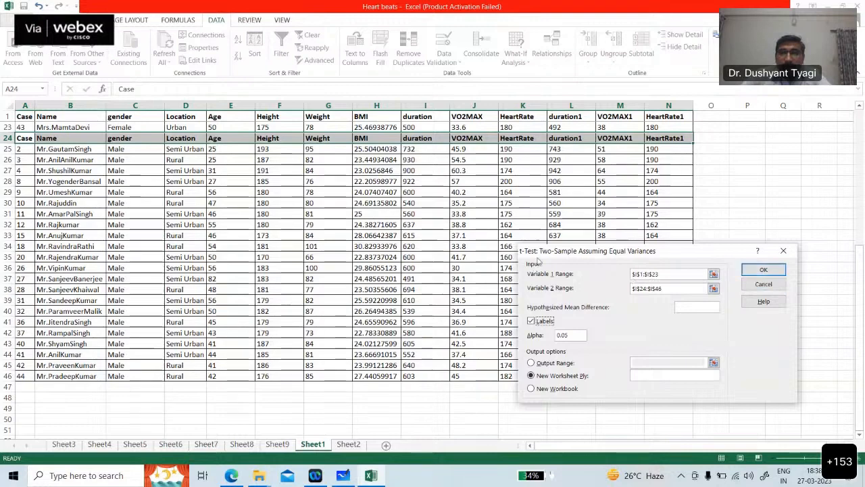
{"action": "left_click", "coordinate": [771, 274]}
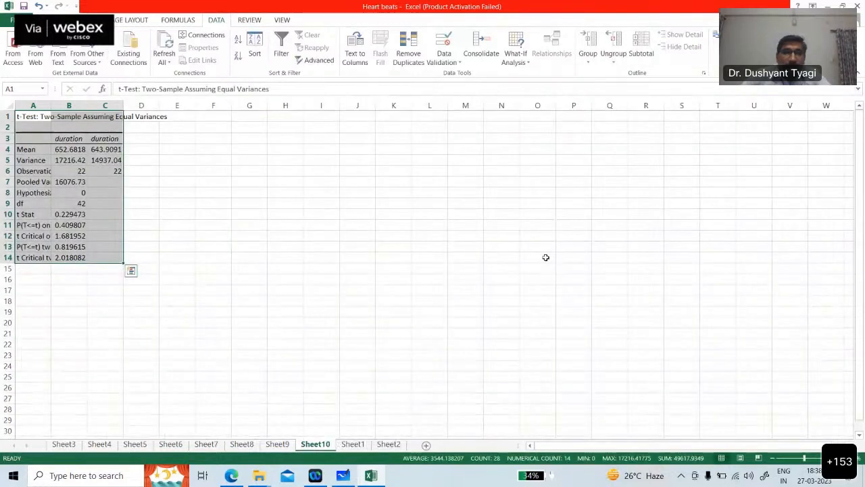
Step: Autofit all columns of the t-test output sheet
{"action": "left_click", "coordinate": [7, 105]}
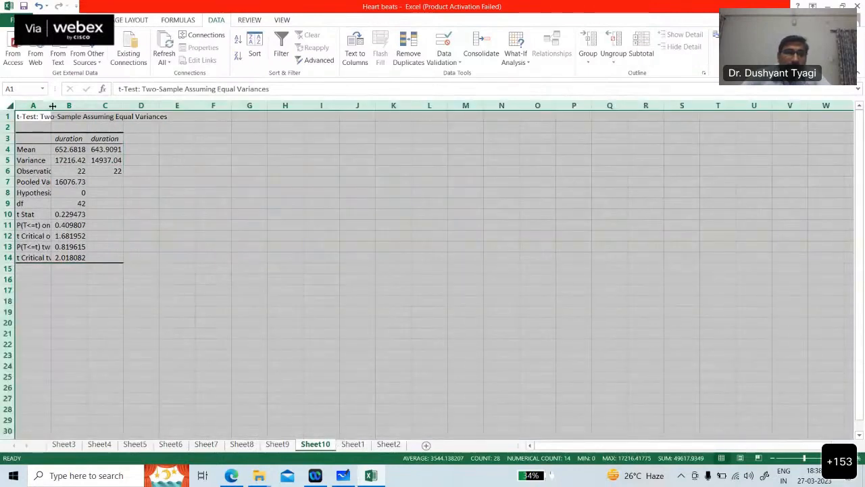
{"action": "double_click", "coordinate": [48, 106]}
{"action": "left_click", "coordinate": [458, 295]}
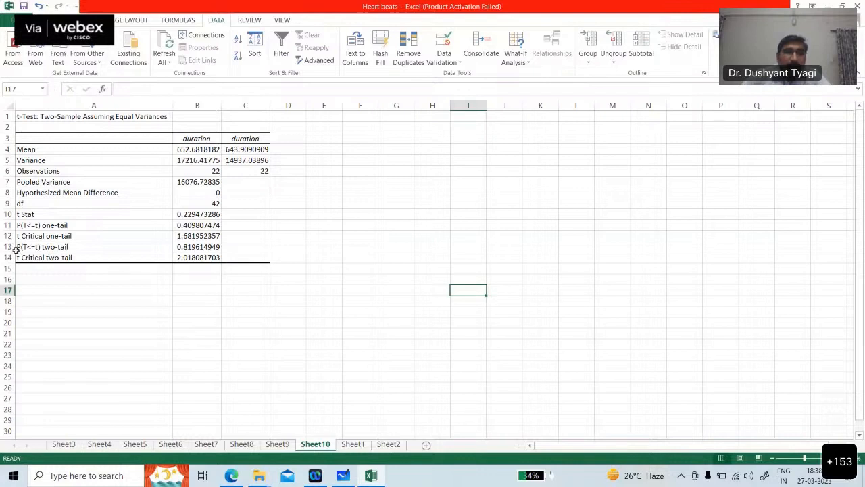
Step: Switch to Microsoft Whiteboard and handwrite the null hypothesis H0: μ female = μ male below the before/after hypotheses
{"action": "left_click", "coordinate": [343, 475]}
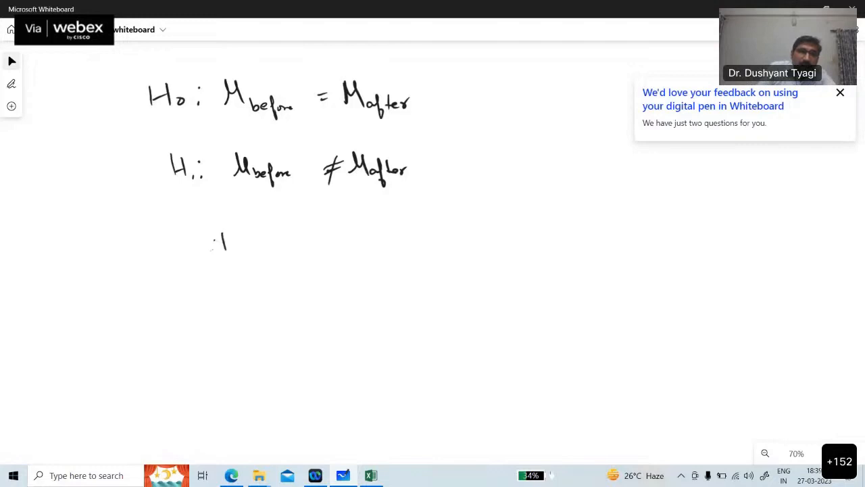
{"action": "left_click_drag", "start_coordinate": [223, 242], "coordinate": [237, 241]}
{"action": "mouse_move", "coordinate": [238, 233]}
{"action": "left_mouse_down"}
{"action": "mouse_move", "coordinate": [240, 251]}
{"action": "mouse_move", "coordinate": [248, 243]}
{"action": "left_mouse_up"}
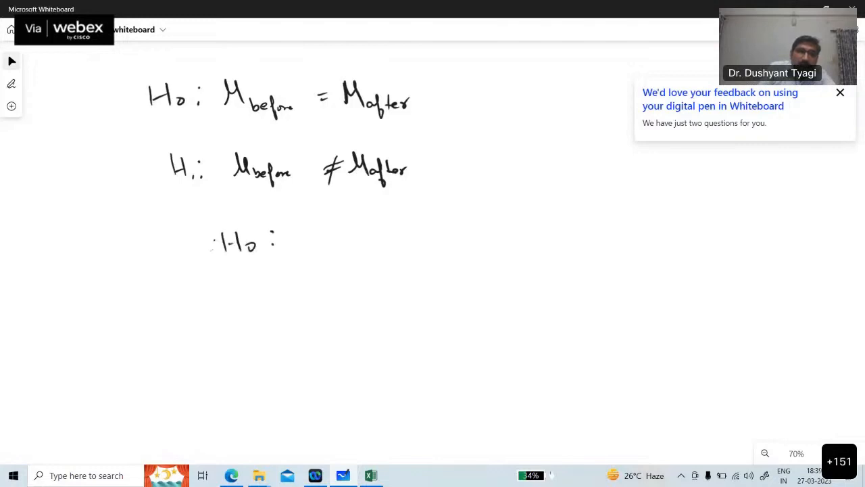
{"action": "mouse_move", "coordinate": [300, 251]}
{"action": "left_mouse_down"}
{"action": "mouse_move", "coordinate": [311, 238]}
{"action": "mouse_move", "coordinate": [319, 252]}
{"action": "mouse_move", "coordinate": [475, 254]}
{"action": "left_mouse_up"}
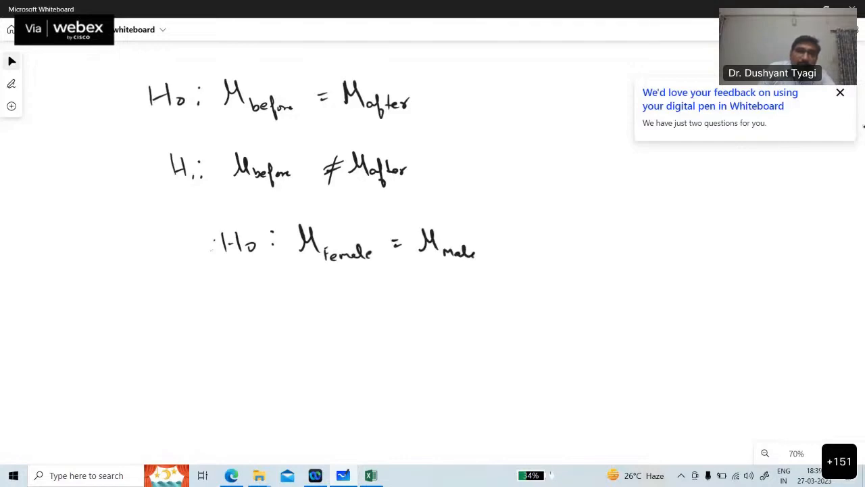
Step: Handwrite the alternative hypothesis H1: μ female ≠ μ male beneath the new null hypothesis
{"action": "left_click_drag", "start_coordinate": [240, 287], "coordinate": [241, 307]}
{"action": "left_click_drag", "start_coordinate": [256, 287], "coordinate": [258, 308]}
{"action": "left_click_drag", "start_coordinate": [241, 300], "coordinate": [258, 299]}
{"action": "left_click_drag", "start_coordinate": [268, 306], "coordinate": [266, 312]}
{"action": "mouse_move", "coordinate": [313, 291]}
{"action": "left_mouse_down"}
{"action": "mouse_move", "coordinate": [328, 315]}
{"action": "mouse_move", "coordinate": [349, 321]}
{"action": "left_mouse_up"}
{"action": "left_click_drag", "start_coordinate": [351, 320], "coordinate": [432, 298]}
{"action": "left_click_drag", "start_coordinate": [407, 307], "coordinate": [431, 305]}
{"action": "mouse_move", "coordinate": [430, 287]}
{"action": "left_mouse_down"}
{"action": "mouse_move", "coordinate": [415, 314]}
{"action": "mouse_move", "coordinate": [510, 315]}
{"action": "left_mouse_up"}
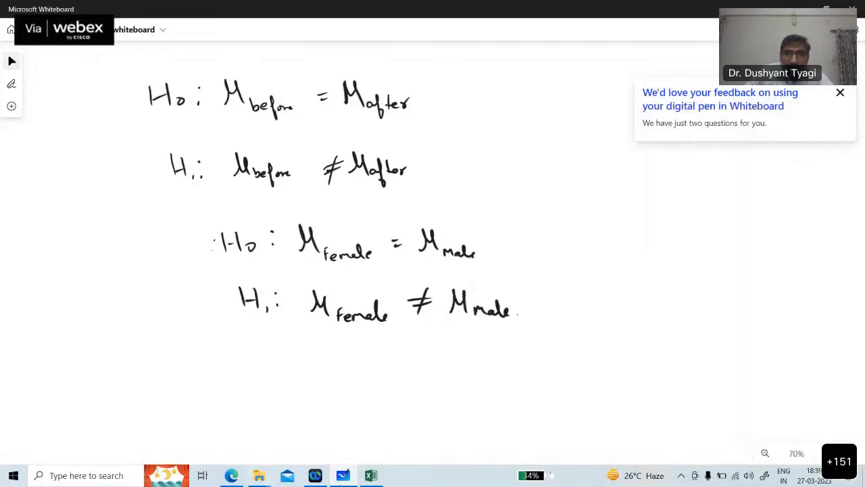
Step: Switch to Excel and examine the P(T<=t) two-tail row of the duration t-test output
{"action": "left_click", "coordinate": [371, 475]}
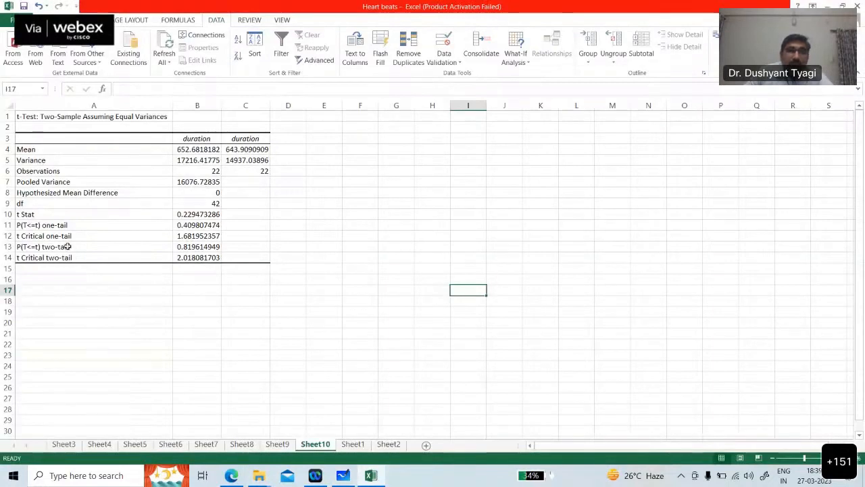
{"action": "left_click", "coordinate": [8, 246]}
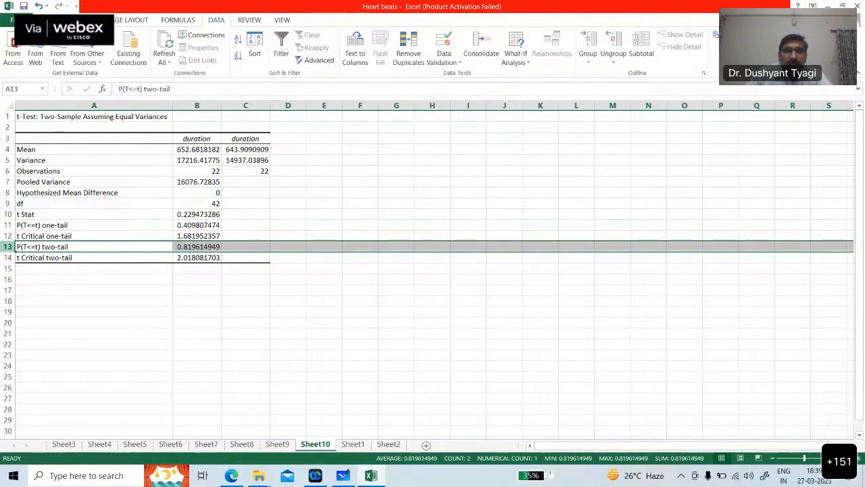
{"action": "left_click", "coordinate": [213, 236]}
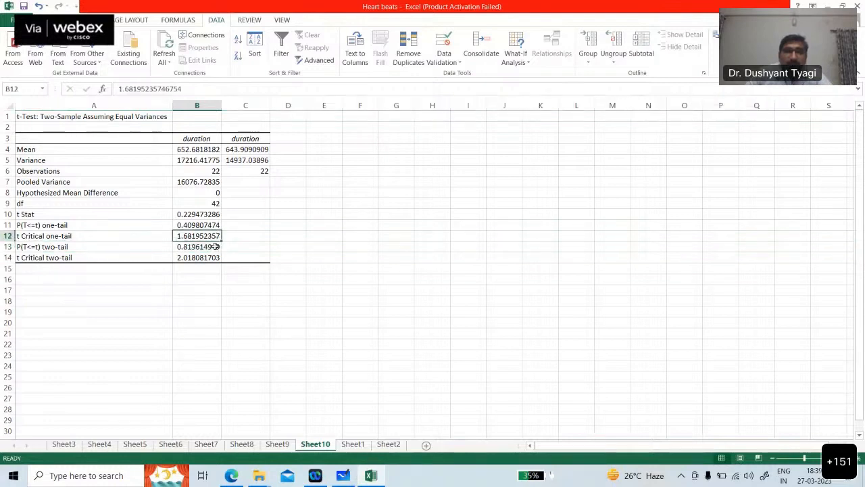
{"action": "left_click", "coordinate": [213, 247], "text": "shift"}
{"action": "left_click", "coordinate": [235, 387]}
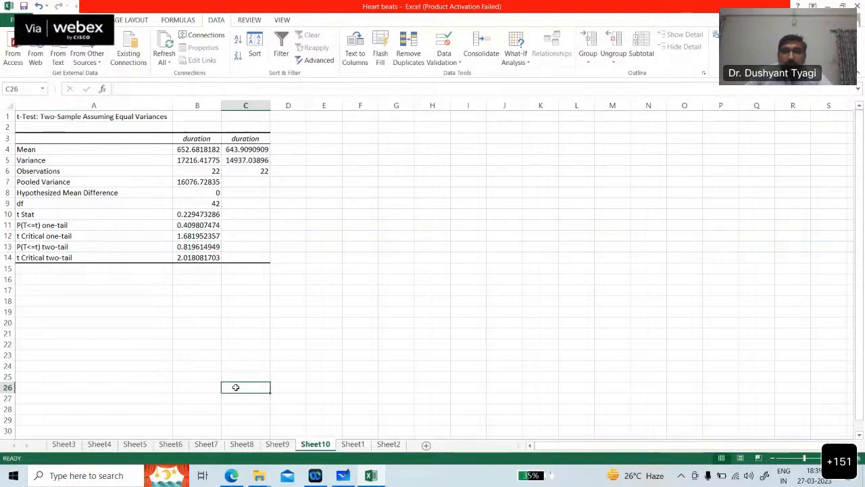
{"action": "left_click", "coordinate": [7, 247]}
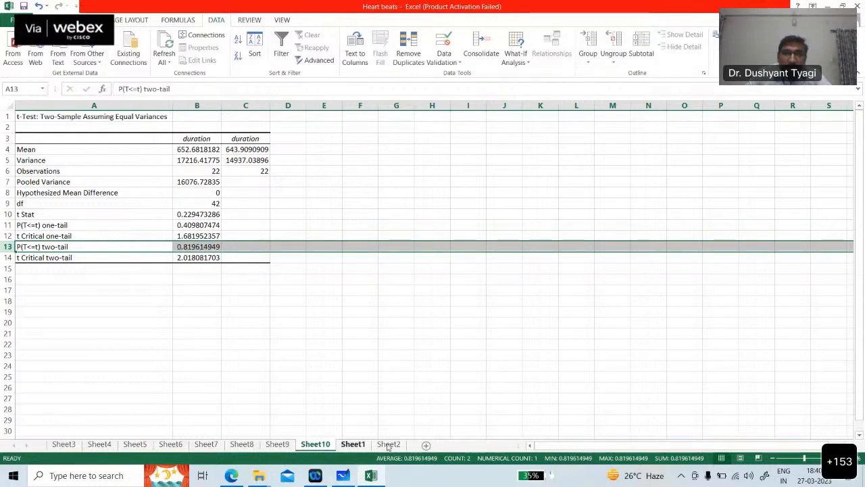
Step: Switch to Microsoft Whiteboard and double-underline "Reject H0", "P value", the < sign and "(0.05)" in the decision rule
{"action": "left_click", "coordinate": [344, 475]}
{"action": "scroll", "coordinate": [363, 365], "scroll_direction": "up", "scroll_amount": 2}
{"action": "scroll", "coordinate": [377, 330], "scroll_direction": "up", "scroll_amount": 5}
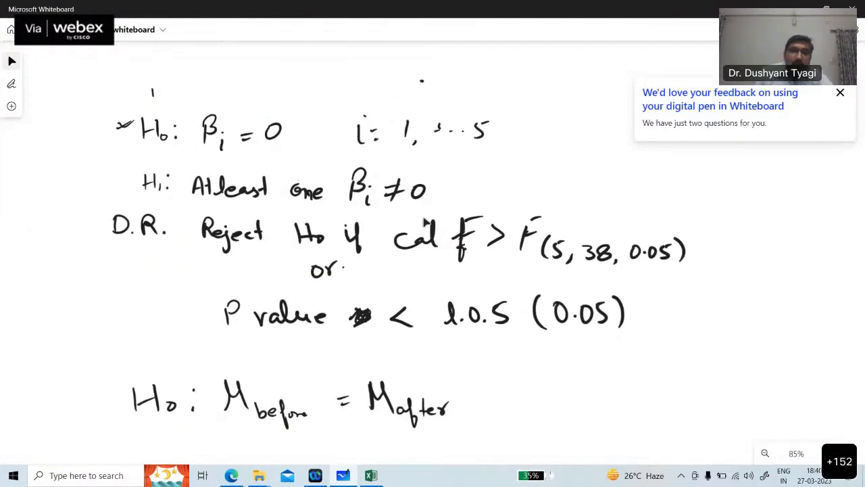
{"action": "left_click_drag", "start_coordinate": [203, 267], "coordinate": [312, 250]}
{"action": "left_click_drag", "start_coordinate": [227, 277], "coordinate": [312, 258]}
{"action": "left_click_drag", "start_coordinate": [267, 345], "coordinate": [312, 341]}
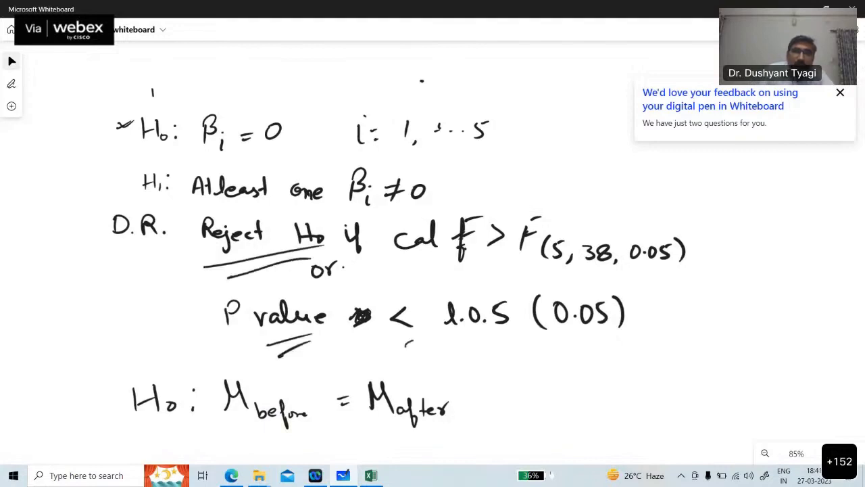
{"action": "left_click_drag", "start_coordinate": [410, 343], "coordinate": [420, 339]}
{"action": "left_click_drag", "start_coordinate": [407, 352], "coordinate": [423, 345]}
{"action": "mouse_move", "coordinate": [556, 342]}
{"action": "left_mouse_down"}
{"action": "mouse_move", "coordinate": [624, 328]}
{"action": "mouse_move", "coordinate": [616, 335]}
{"action": "left_mouse_up"}
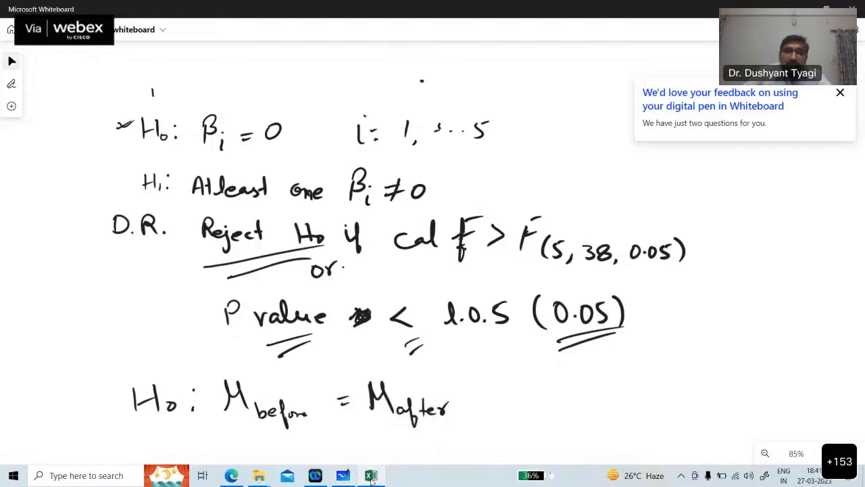
Step: Switch to Excel and run an equal-variances two-sample t-test on Sheet1's VO2MAX1, using M1:M23 and M24:M46 with labels, alpha 0.05, output to a new worksheet
{"action": "left_click", "coordinate": [371, 476]}
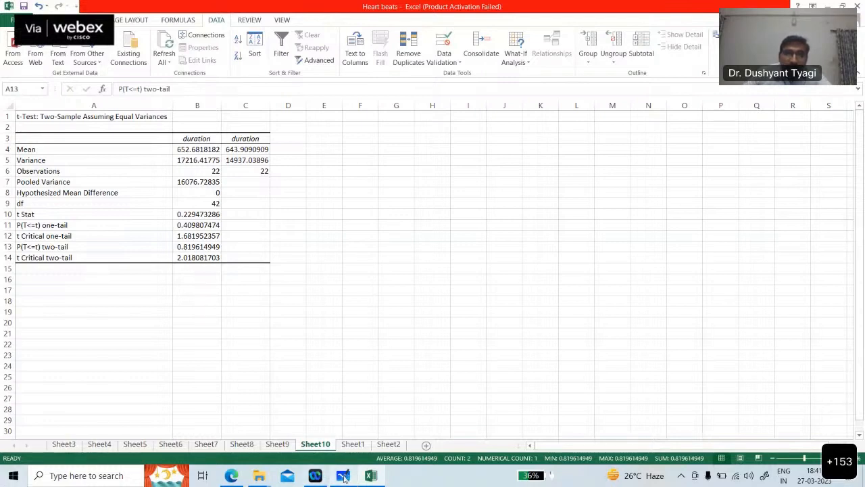
{"action": "mouse_move", "coordinate": [370, 476]}
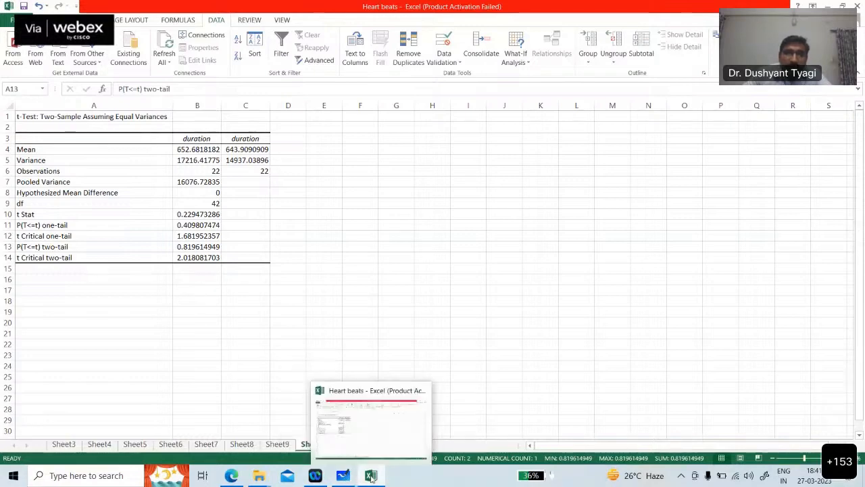
{"action": "left_click", "coordinate": [370, 476]}
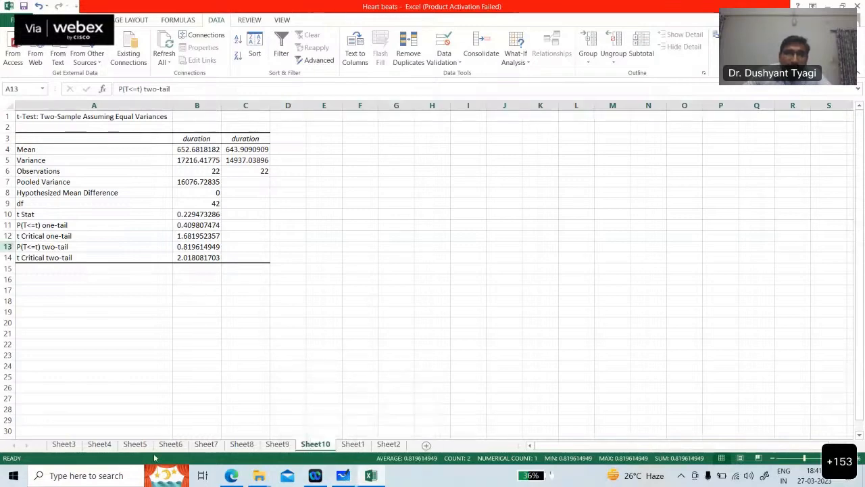
{"action": "left_click", "coordinate": [343, 443]}
{"action": "scroll", "coordinate": [473, 236], "scroll_direction": "up", "scroll_amount": 7}
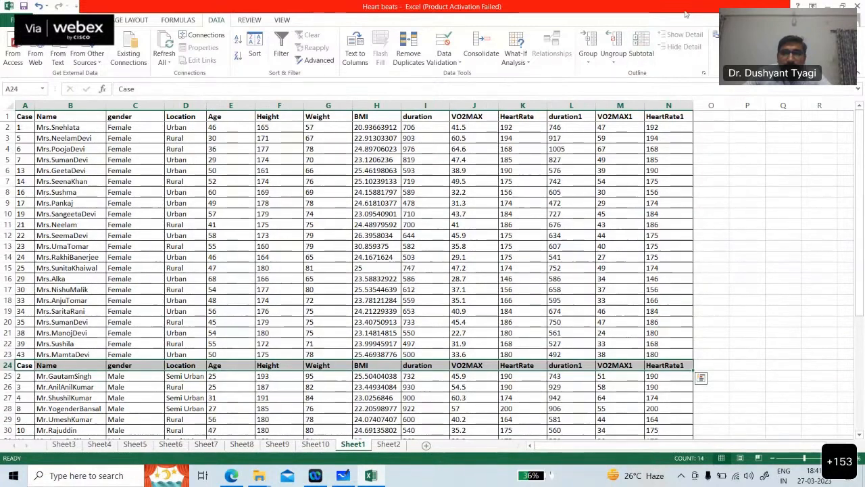
{"action": "left_click", "coordinate": [729, 34]}
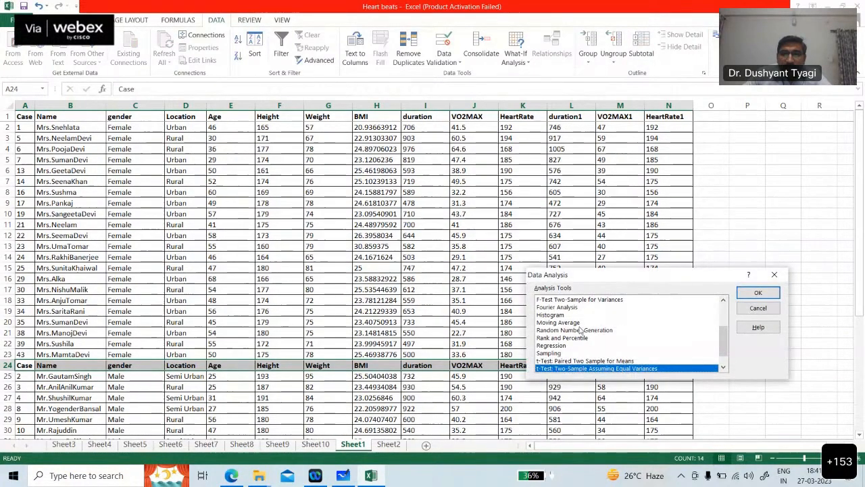
{"action": "left_click", "coordinate": [758, 292]}
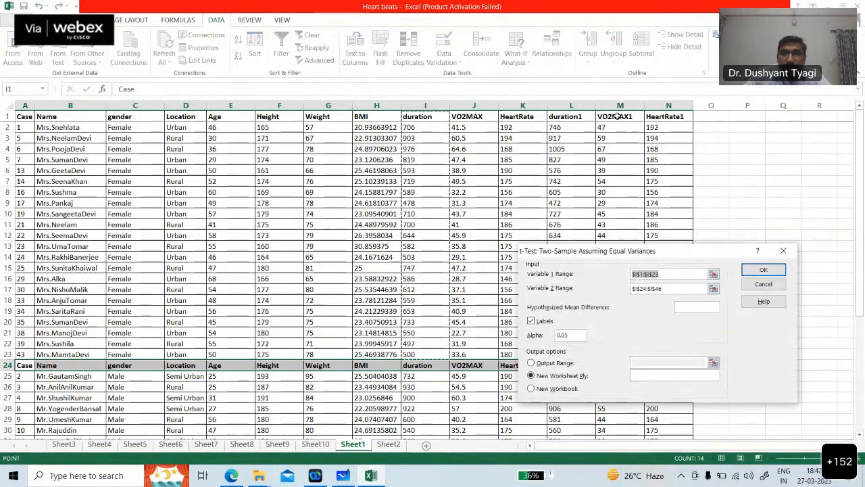
{"action": "left_click_drag", "start_coordinate": [616, 116], "coordinate": [618, 354]}
{"action": "left_click_drag", "start_coordinate": [676, 288], "coordinate": [632, 289]}
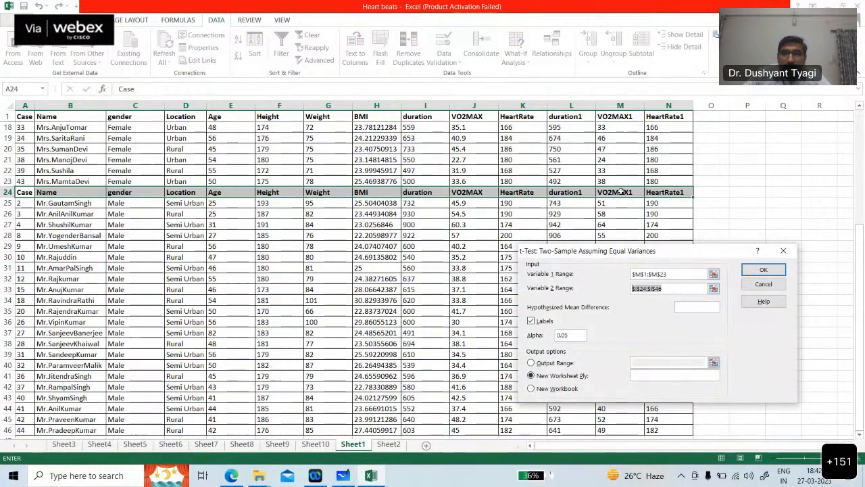
{"action": "left_click_drag", "start_coordinate": [620, 192], "coordinate": [610, 376]}
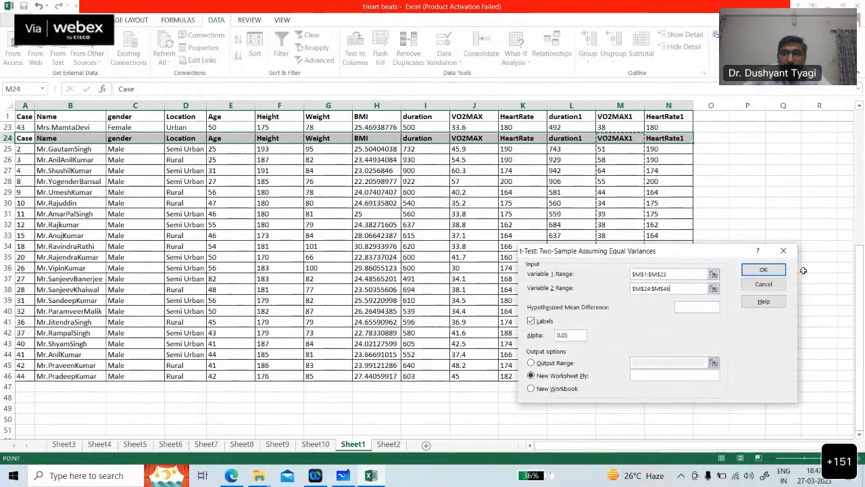
{"action": "left_click", "coordinate": [764, 270]}
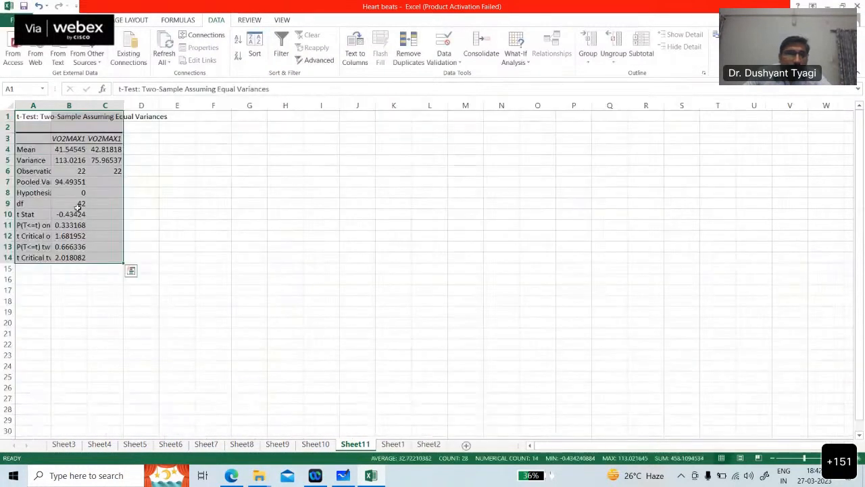
Step: Autofit all column widths on the VO2MAX1 t-test output sheet so its labels and values can be read
{"action": "left_click", "coordinate": [10, 104]}
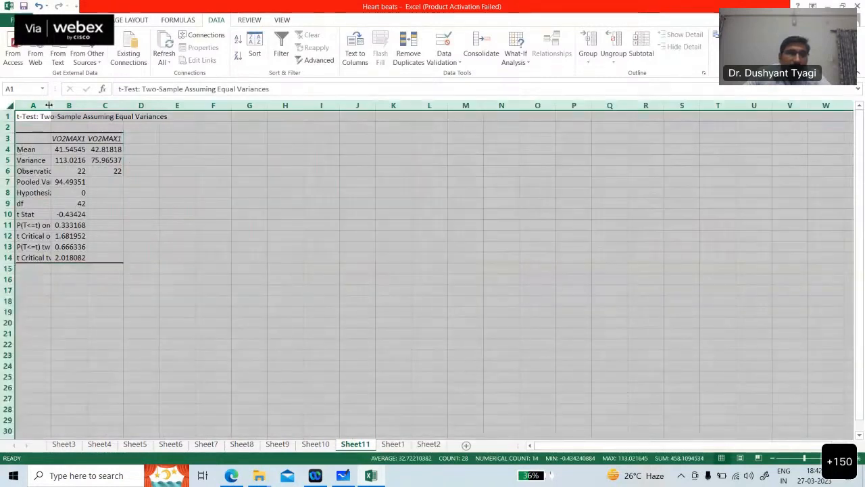
{"action": "double_click", "coordinate": [49, 105]}
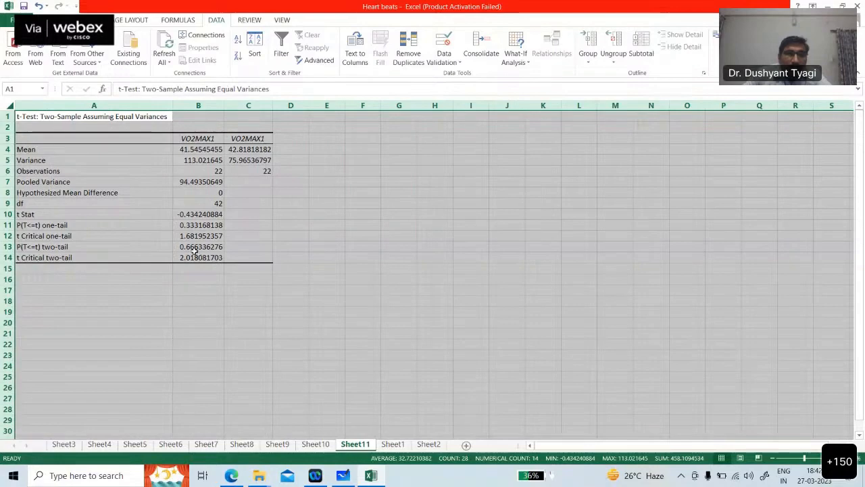
{"action": "left_click", "coordinate": [213, 305]}
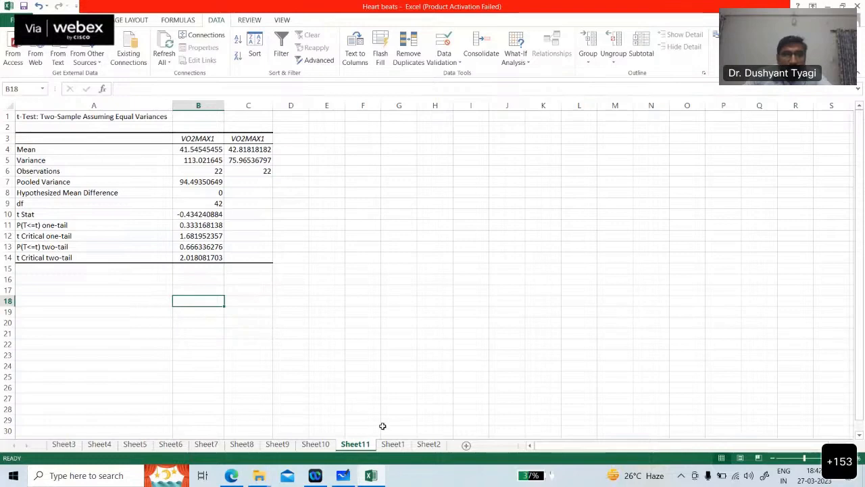
Step: Return to Sheet1 and review the t-test tools available in Data Analysis and the Location categories of the female and male records
{"action": "left_click", "coordinate": [395, 446]}
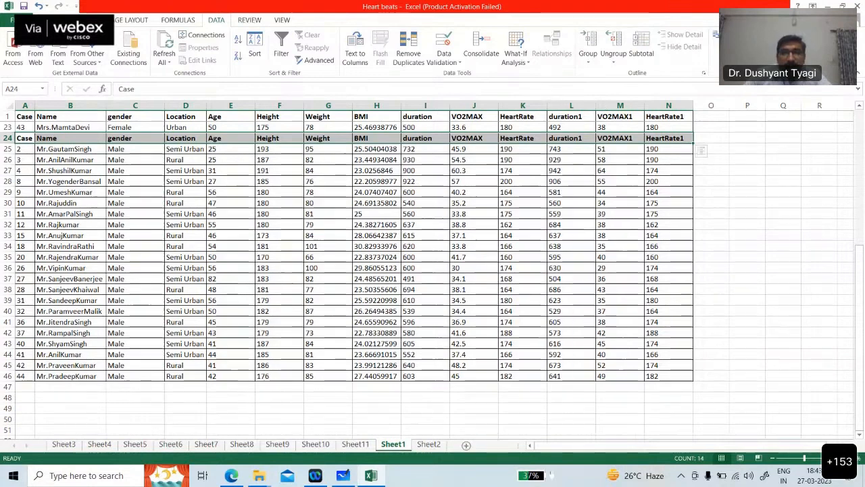
{"action": "left_click", "coordinate": [715, 35]}
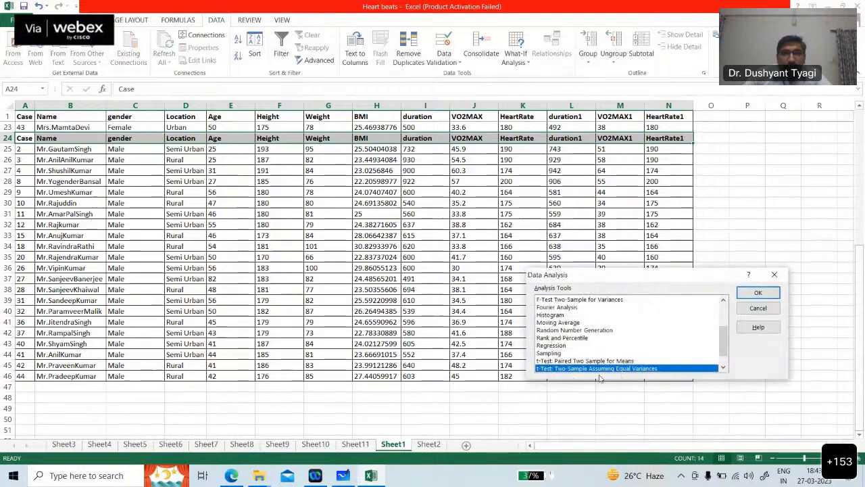
{"action": "scroll", "coordinate": [608, 358], "scroll_direction": "down", "scroll_amount": 1}
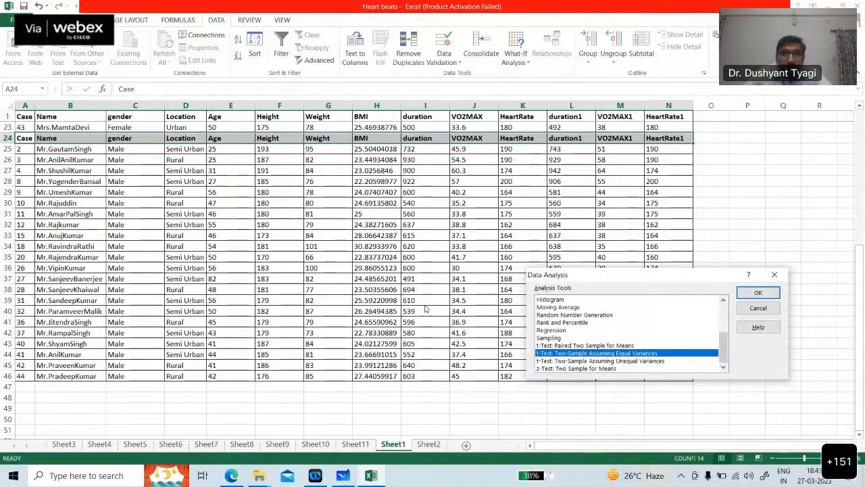
{"action": "scroll", "coordinate": [425, 308], "scroll_direction": "up", "scroll_amount": 3}
{"action": "left_click", "coordinate": [773, 276]}
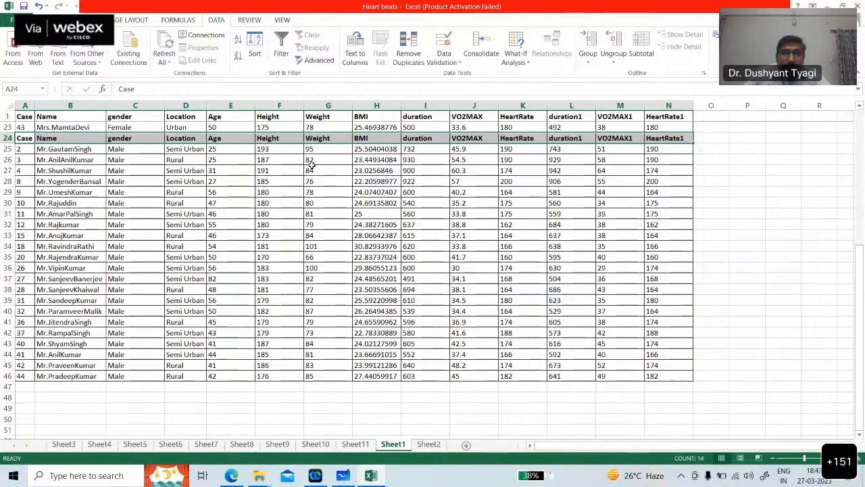
{"action": "scroll", "coordinate": [309, 164], "scroll_direction": "up", "scroll_amount": 7}
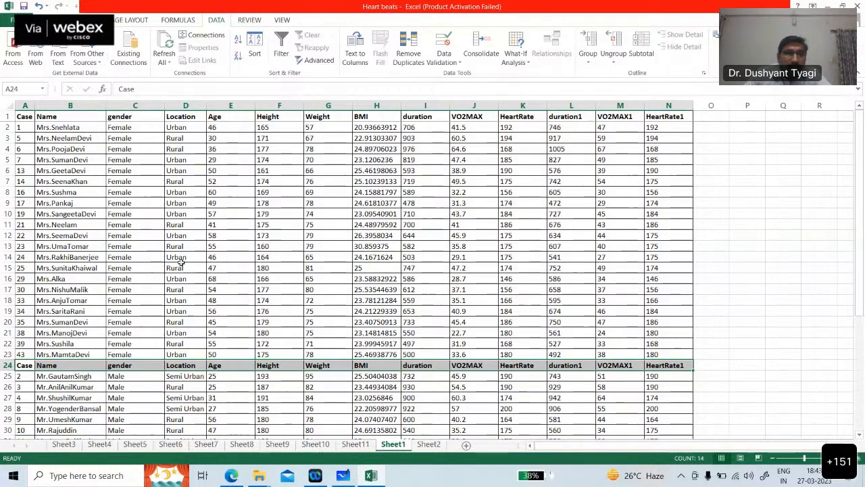
{"action": "scroll", "coordinate": [190, 323], "scroll_direction": "down", "scroll_amount": 5}
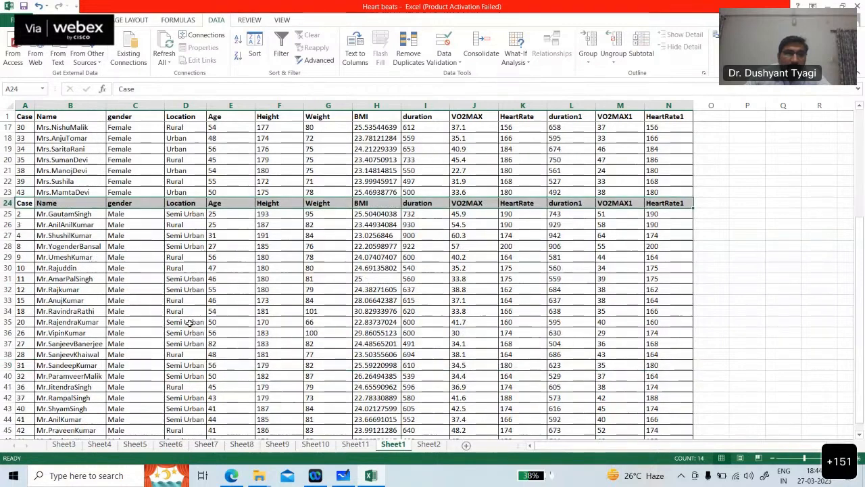
{"action": "scroll", "coordinate": [203, 284], "scroll_direction": "up", "scroll_amount": 5}
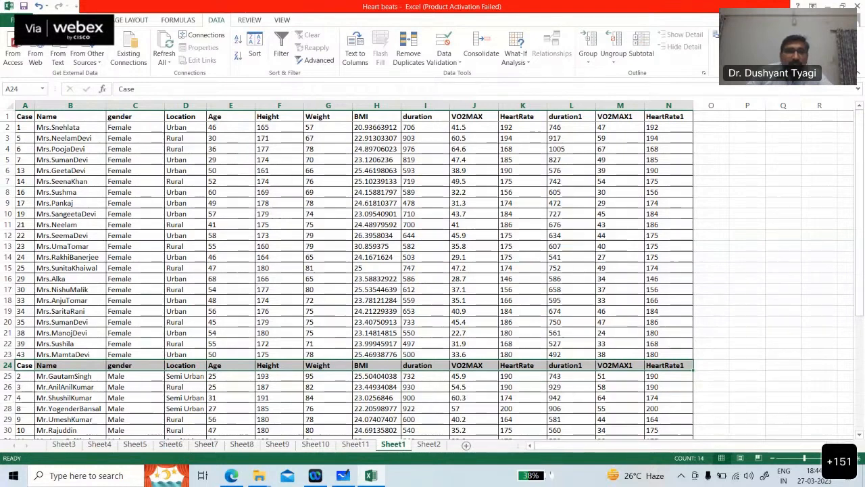
{"action": "right_click", "coordinate": [191, 105]}
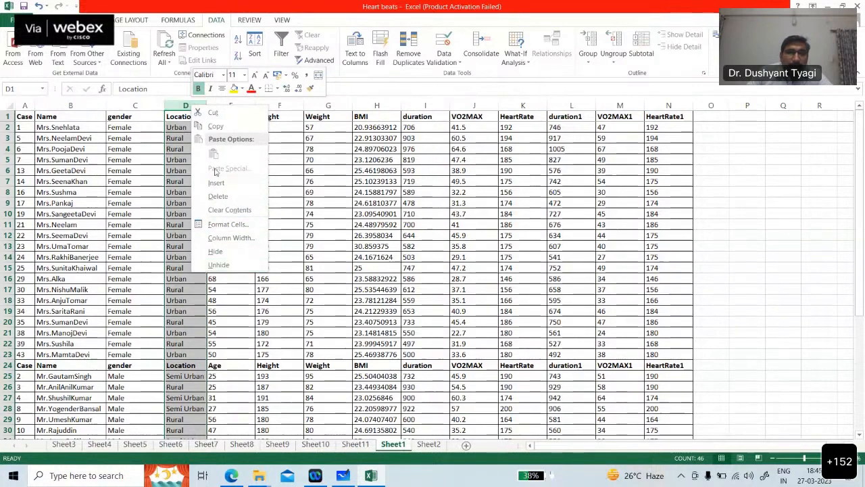
{"action": "left_click", "coordinate": [392, 82]}
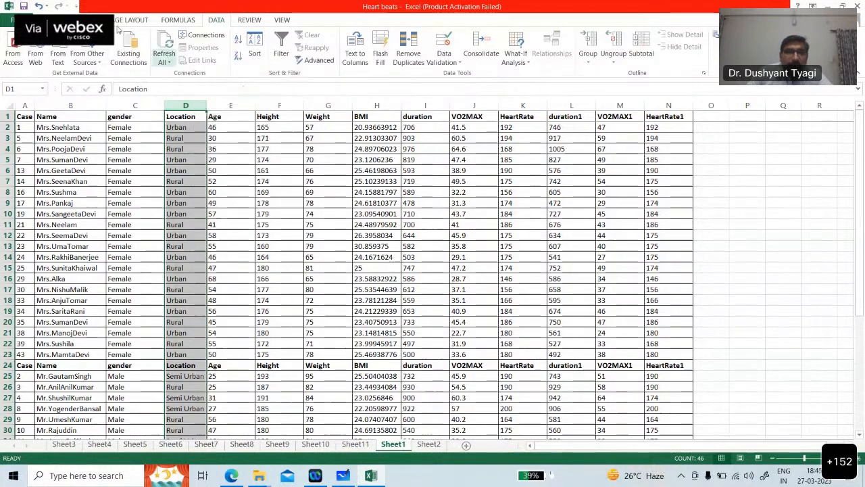
{"action": "left_click", "coordinate": [35, 20]}
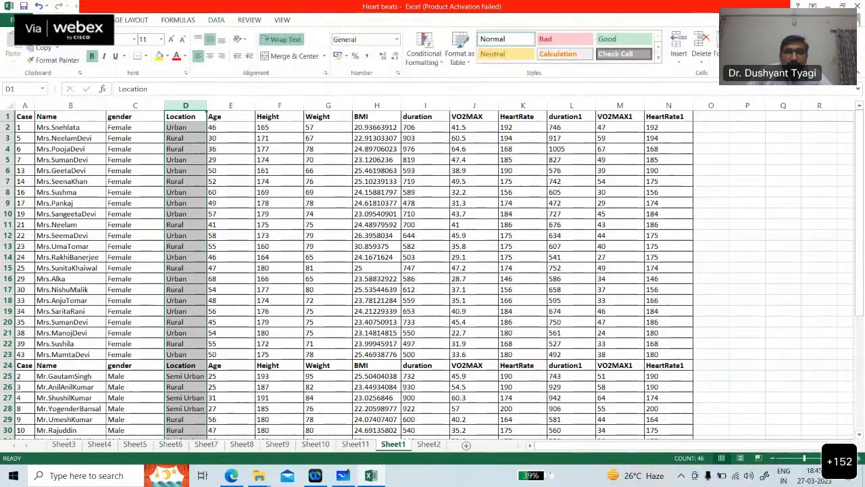
{"action": "left_click", "coordinate": [805, 52]}
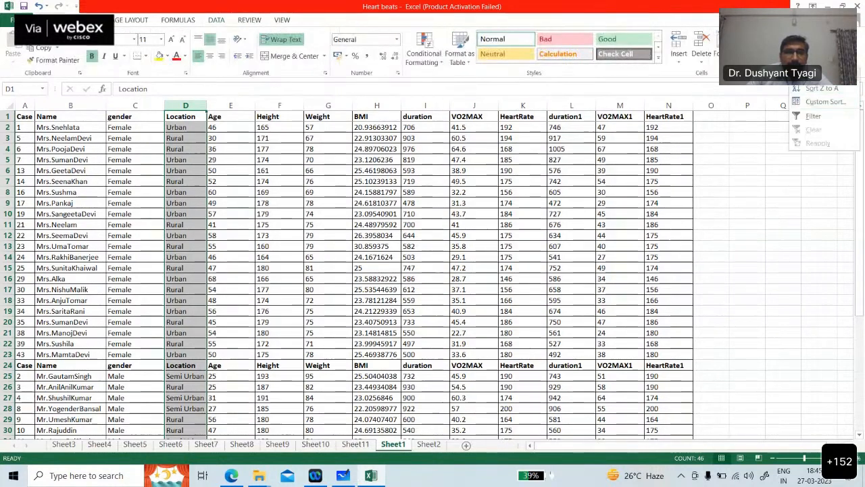
{"action": "left_click", "coordinate": [825, 102]}
{"action": "left_click", "coordinate": [757, 363]}
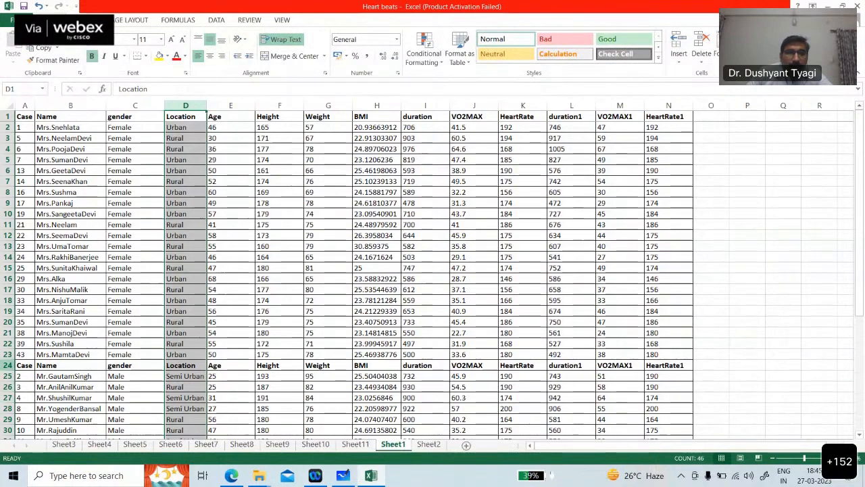
Step: Delete the repeated header row 24 and sort the records by Location from A to Z, expanding the selection to the adjacent columns
{"action": "right_click", "coordinate": [7, 365]}
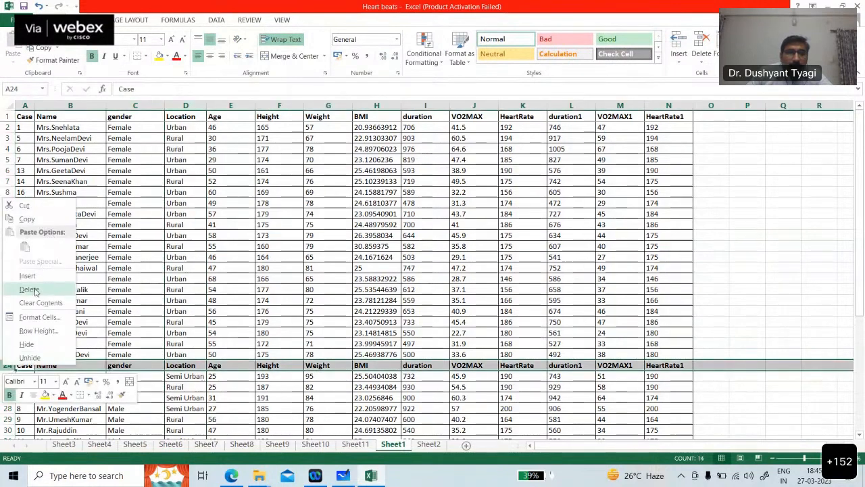
{"action": "left_click", "coordinate": [27, 285]}
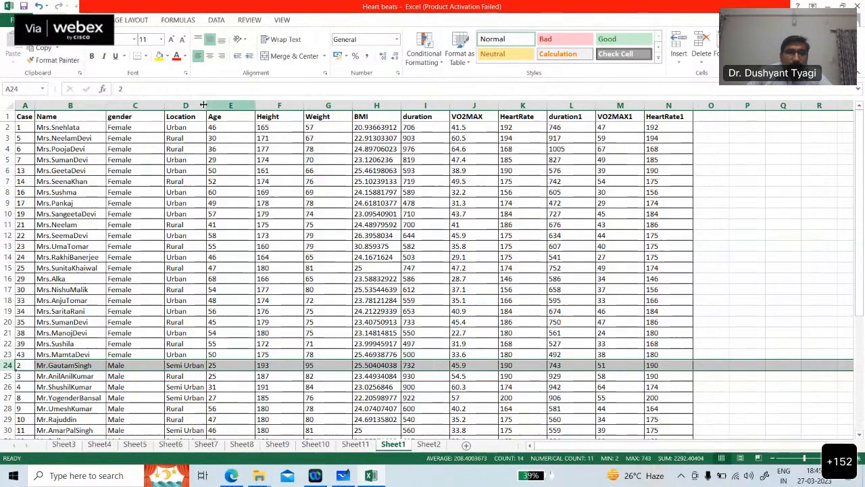
{"action": "left_click", "coordinate": [192, 105]}
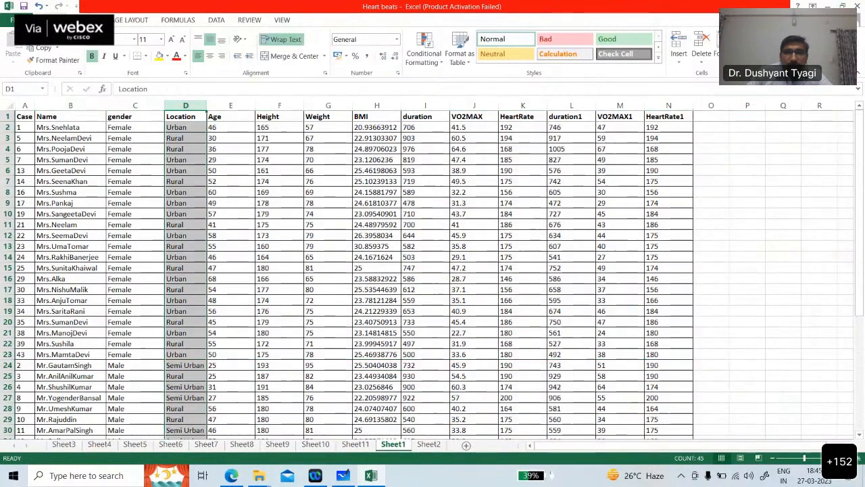
{"action": "left_click", "coordinate": [804, 56]}
{"action": "left_click", "coordinate": [821, 88]}
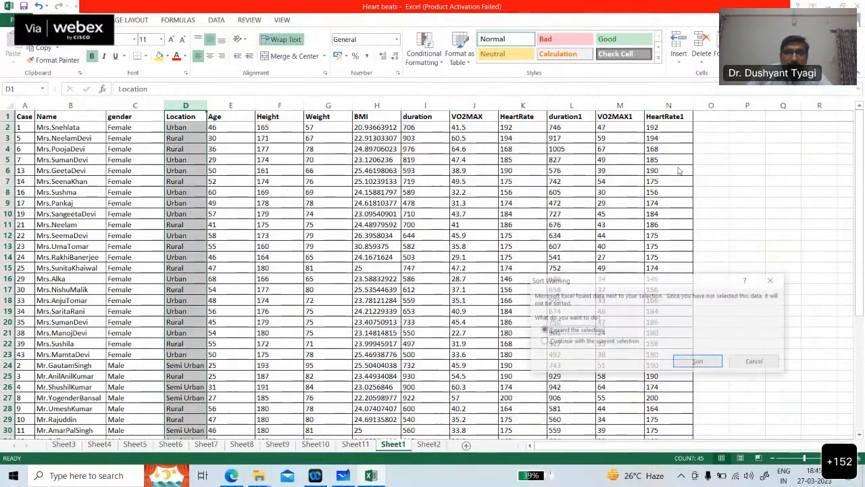
{"action": "left_click", "coordinate": [698, 362]}
Step: Enter the group headings Rural, S. U and Urban in P1, Q1 and R1 beside the sorted data
{"action": "scroll", "coordinate": [213, 183], "scroll_direction": "down", "scroll_amount": 6}
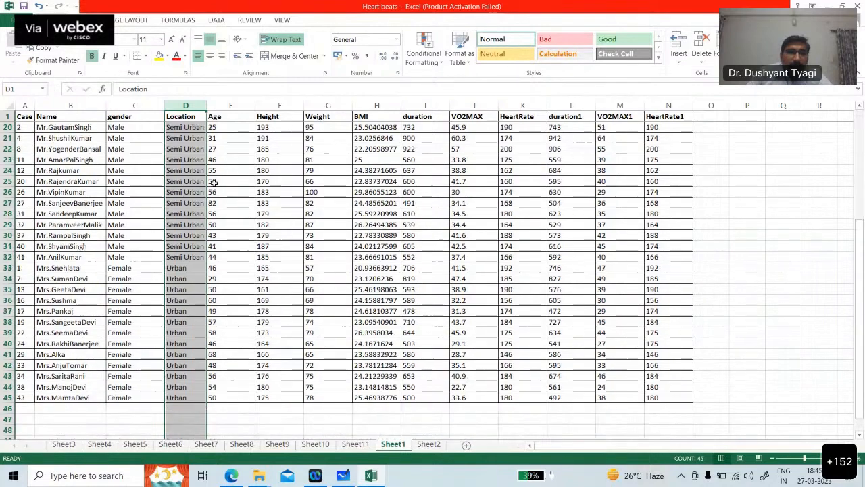
{"action": "scroll", "coordinate": [213, 182], "scroll_direction": "up", "scroll_amount": 6}
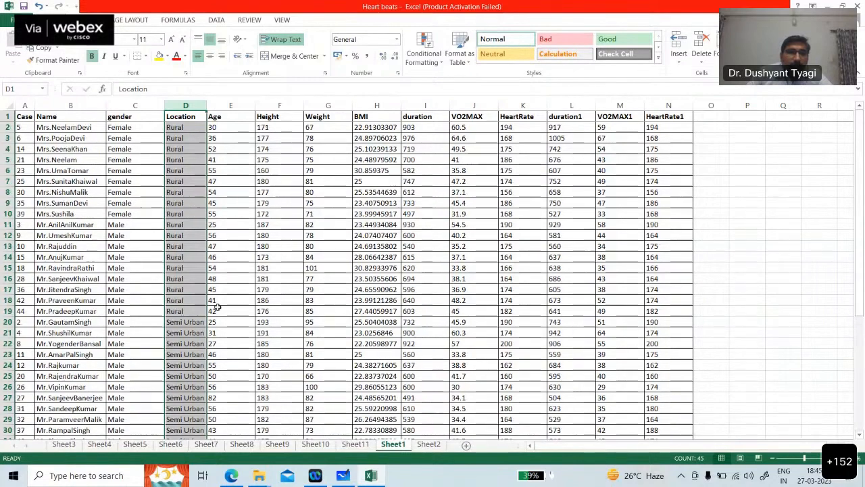
{"action": "scroll", "coordinate": [213, 308], "scroll_direction": "down", "scroll_amount": 3}
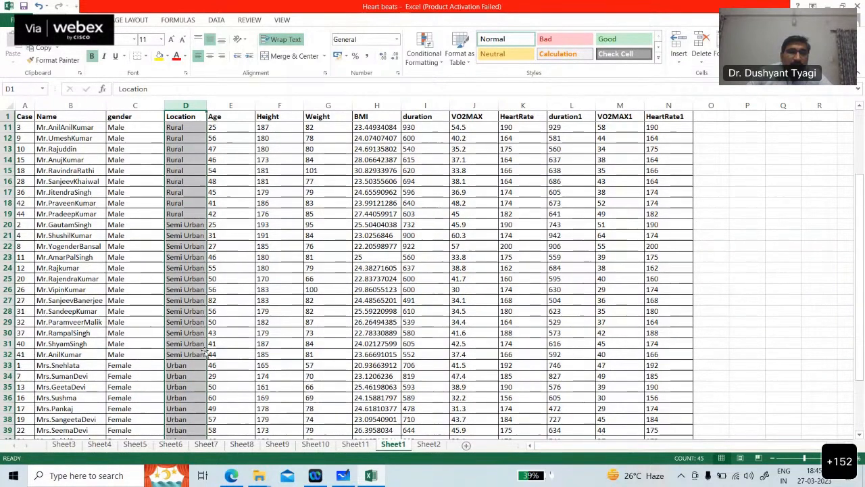
{"action": "scroll", "coordinate": [209, 348], "scroll_direction": "down", "scroll_amount": 4}
{"action": "scroll", "coordinate": [220, 372], "scroll_direction": "up", "scroll_amount": 7}
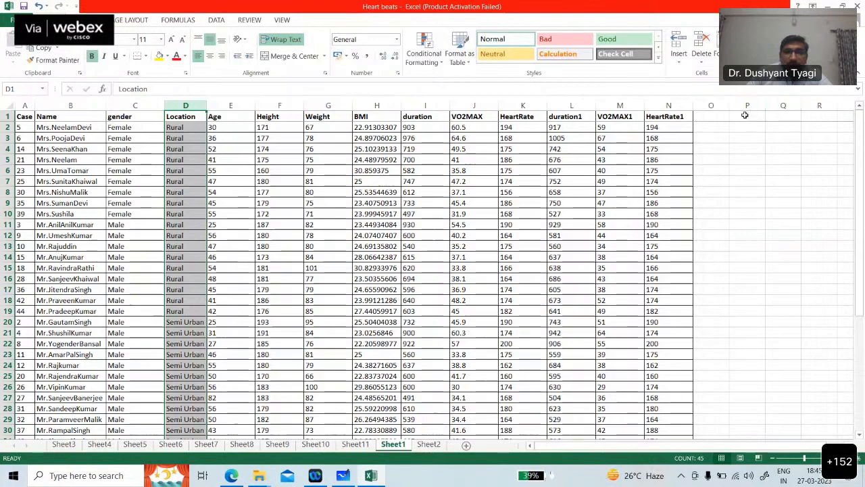
{"action": "left_click", "coordinate": [745, 116]}
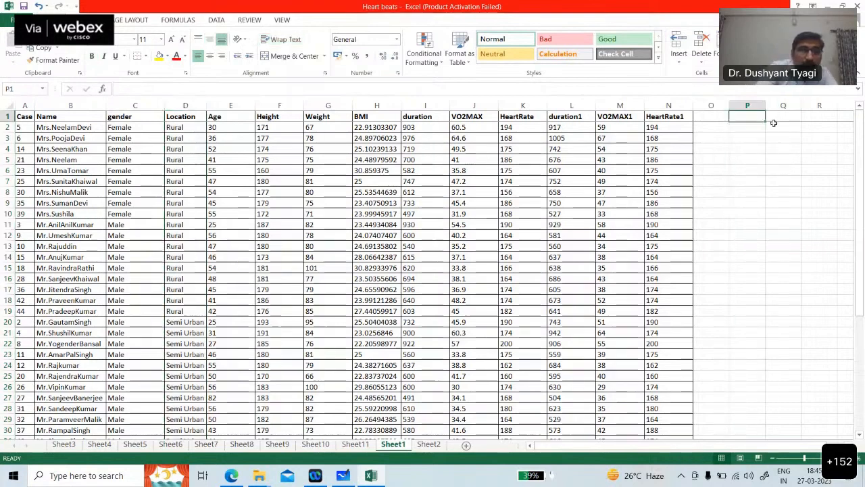
{"action": "type", "text": "Ru"}
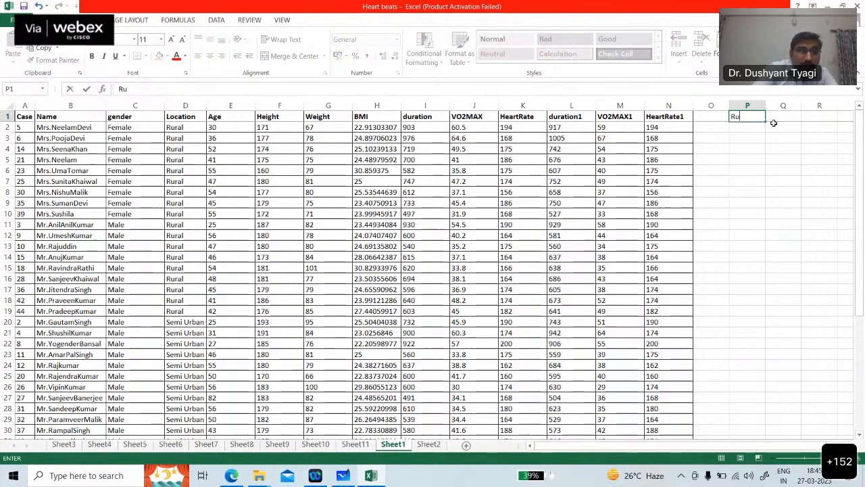
{"action": "type", "text": "ral"}
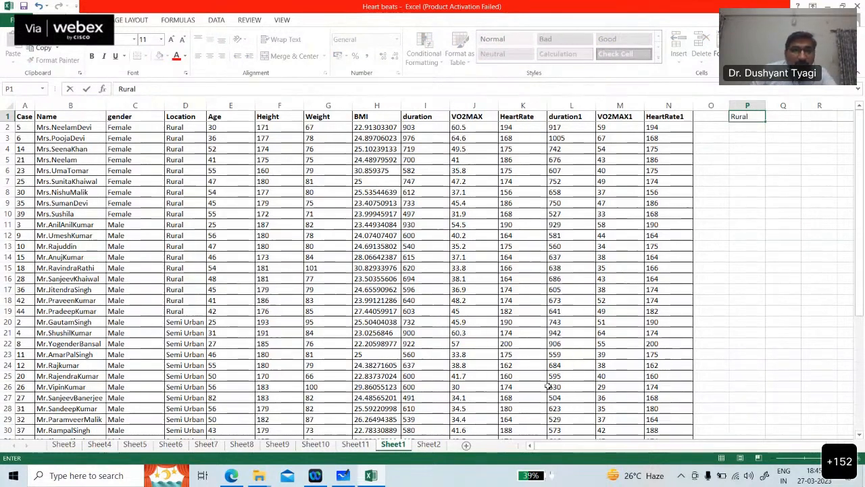
{"action": "left_click", "coordinate": [789, 117]}
{"action": "type", "text": "S"}
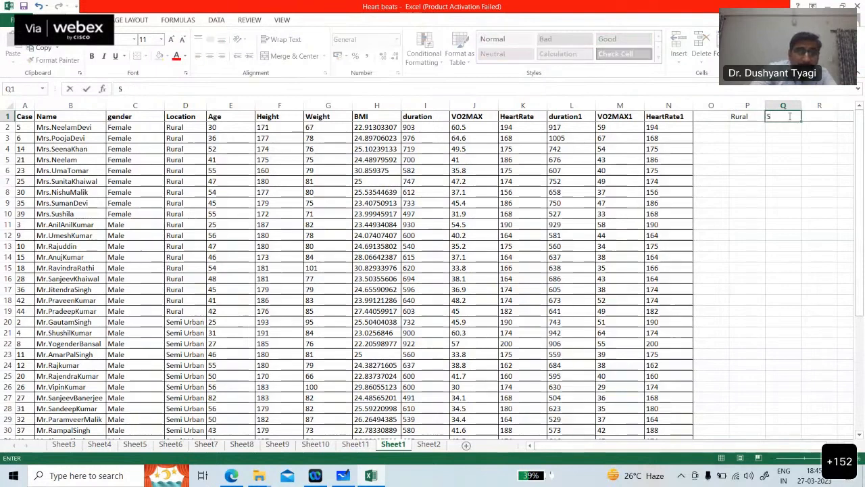
{"action": "type", "text": ". m"}
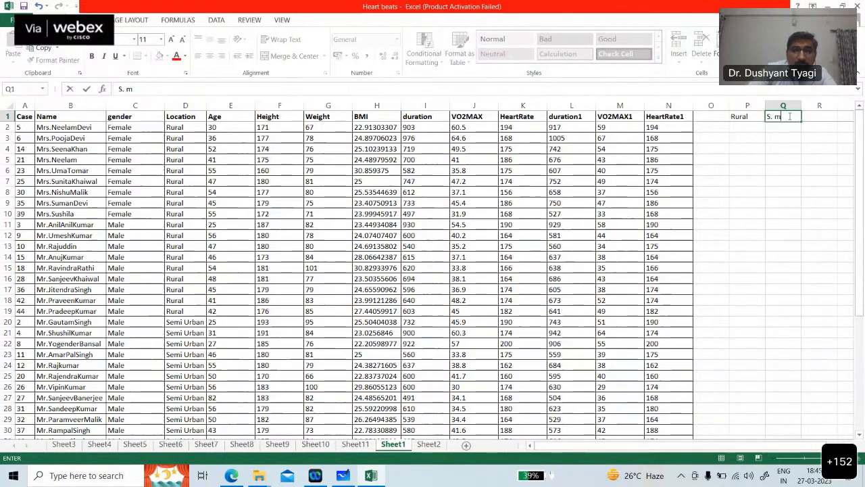
{"action": "key", "text": "BackSpace"}
{"action": "type", "text": "U"}
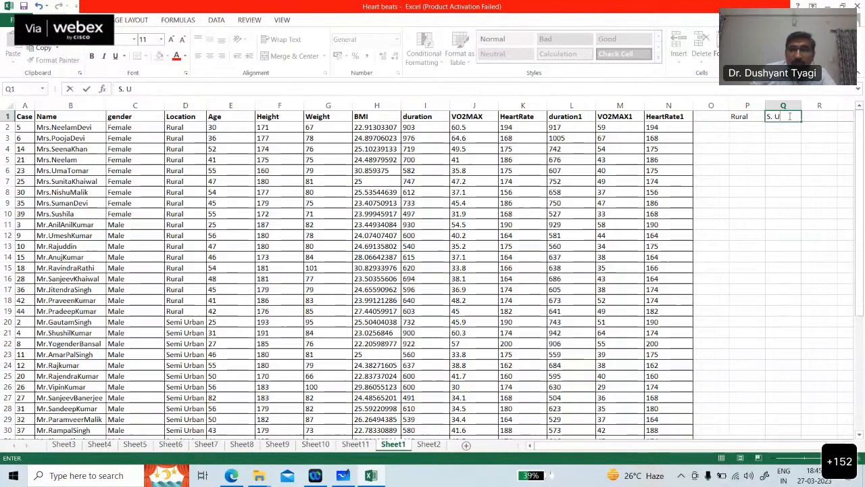
{"action": "left_click", "coordinate": [820, 117]}
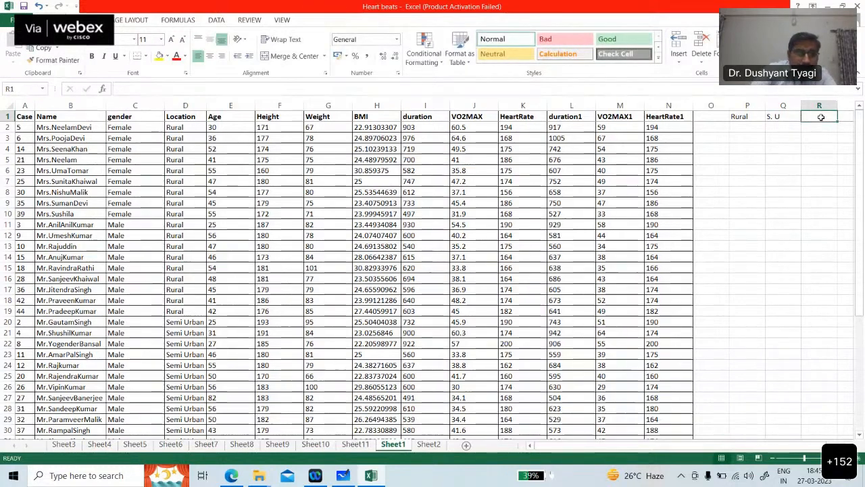
{"action": "type", "text": "Ur"}
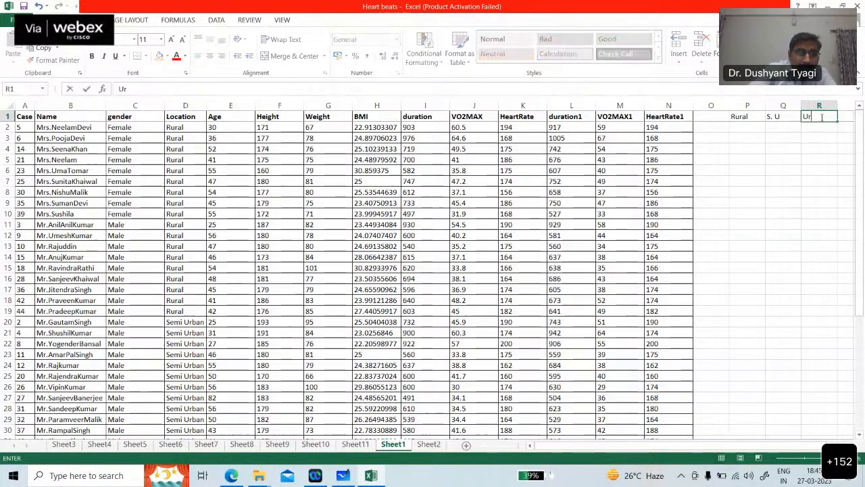
{"action": "type", "text": "ban"}
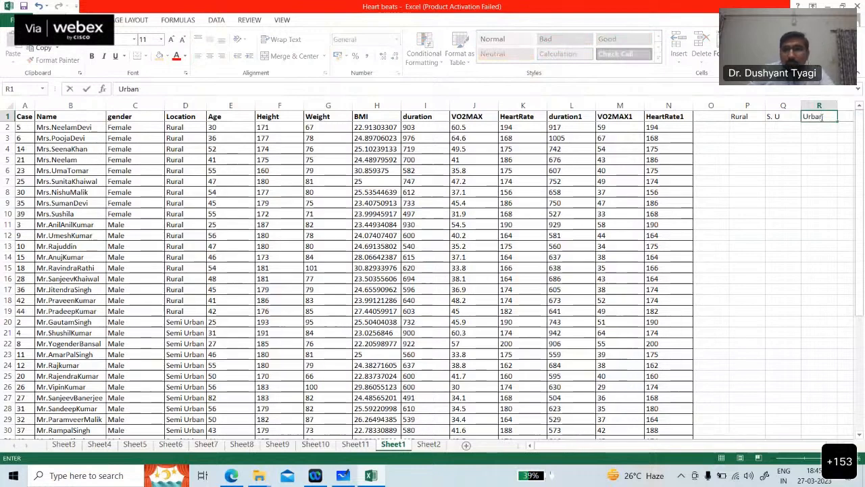
{"action": "left_click", "coordinate": [777, 170]}
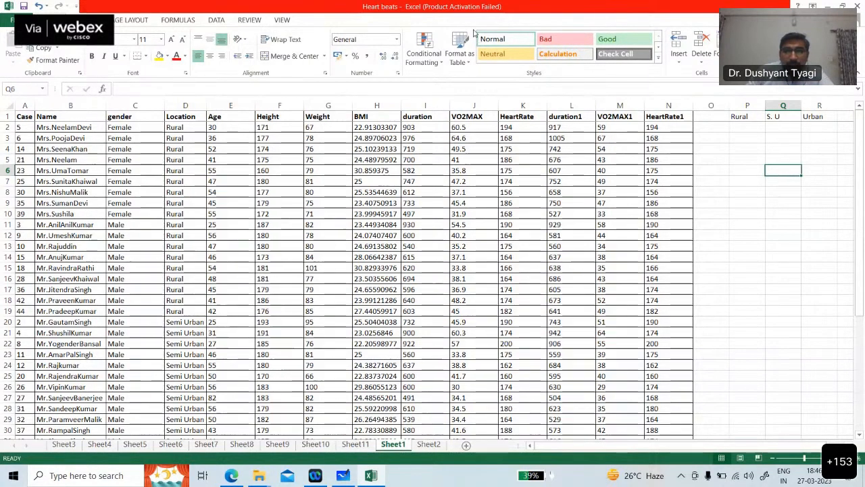
Step: Copy the VO2MAX values of the Rural records, J2:J19, into the Rural column starting at P2
{"action": "left_click_drag", "start_coordinate": [461, 128], "coordinate": [466, 310]}
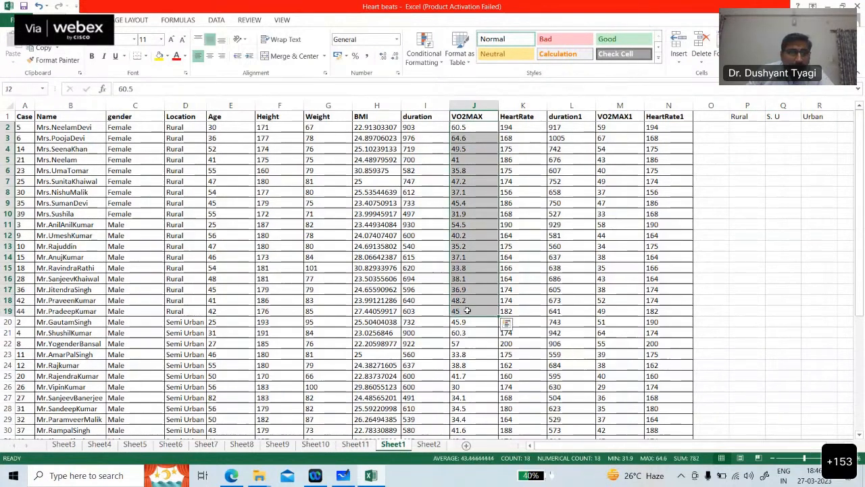
{"action": "key", "text": "ctrl+c"}
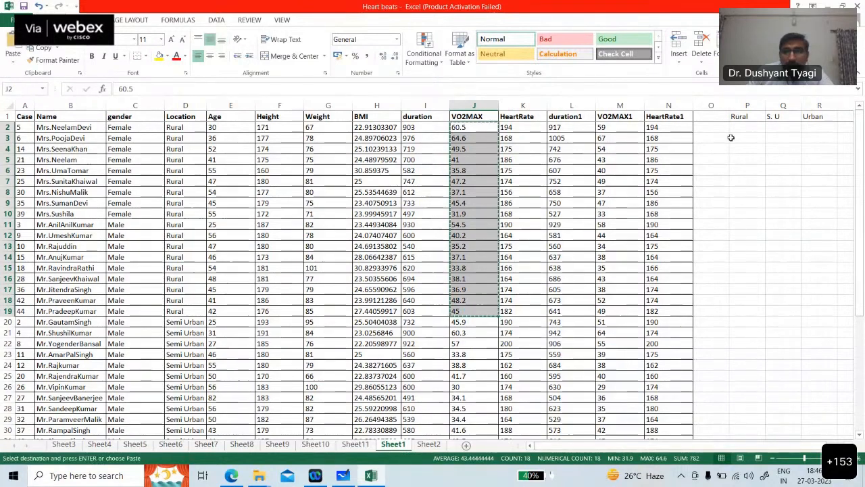
{"action": "left_click", "coordinate": [741, 128]}
{"action": "key", "text": "ctrl+v"}
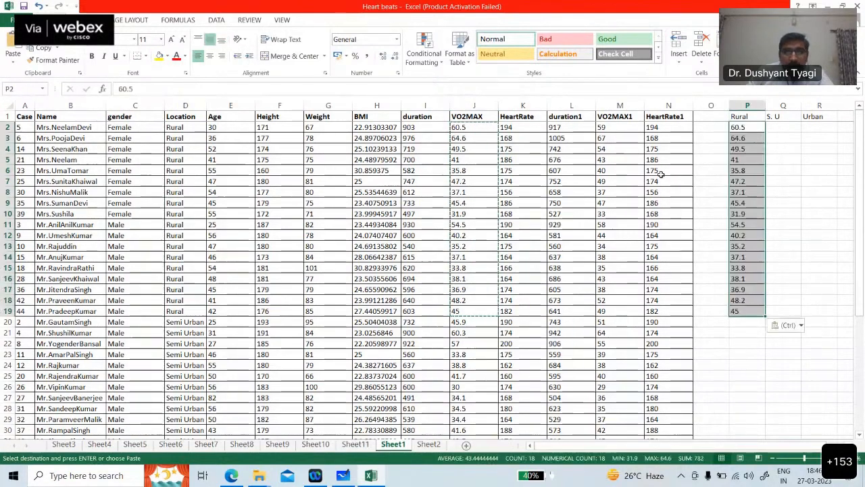
Step: Copy the VO2MAX values of the Semi Urban records, J20:J32, into the S. U column starting at Q2
{"action": "scroll", "coordinate": [460, 257], "scroll_direction": "down", "scroll_amount": 3}
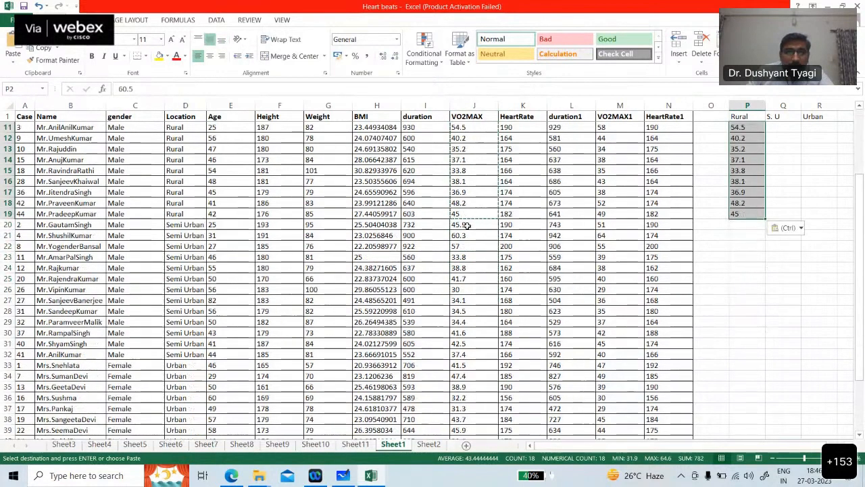
{"action": "left_click_drag", "start_coordinate": [464, 226], "coordinate": [460, 351]}
{"action": "key", "text": "ctrl+c"}
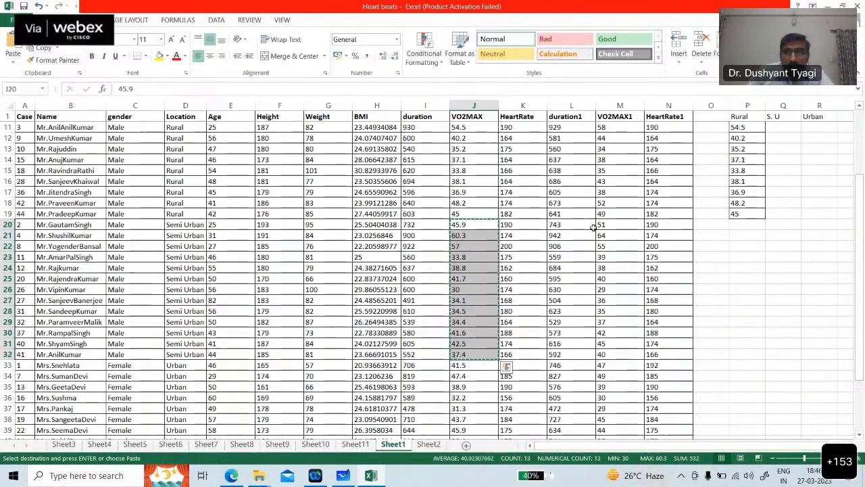
{"action": "left_click", "coordinate": [777, 128]}
{"action": "scroll", "coordinate": [807, 131], "scroll_direction": "up", "scroll_amount": 3}
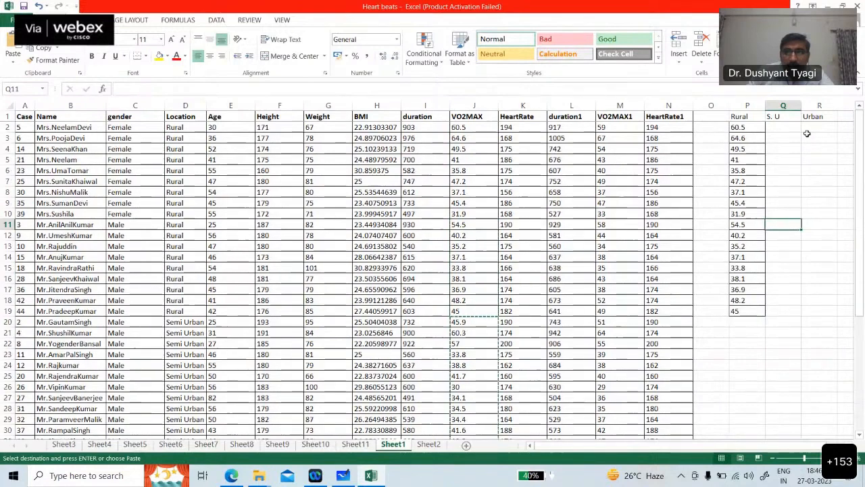
{"action": "left_click", "coordinate": [782, 129]}
{"action": "key", "text": "ctrl+v"}
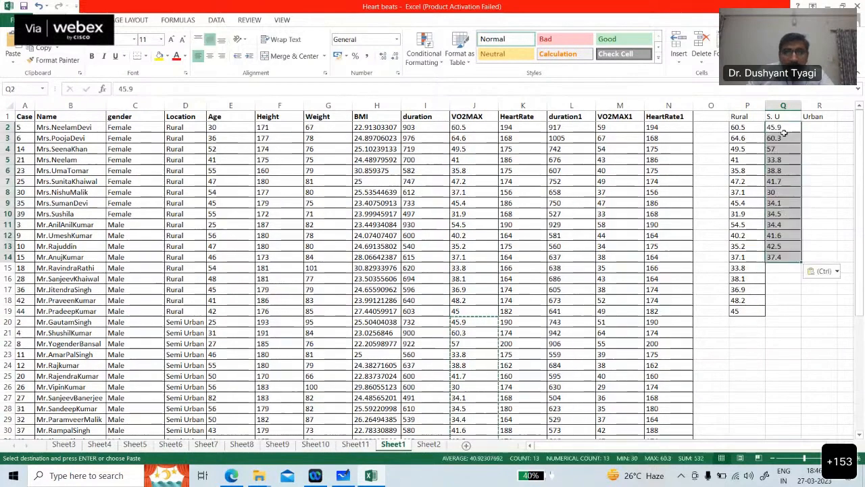
Step: Copy the VO2MAX values of the Urban records, J33:J45, into the Urban column starting at R2
{"action": "scroll", "coordinate": [529, 267], "scroll_direction": "down", "scroll_amount": 7}
{"action": "scroll", "coordinate": [529, 268], "scroll_direction": "up", "scroll_amount": 1}
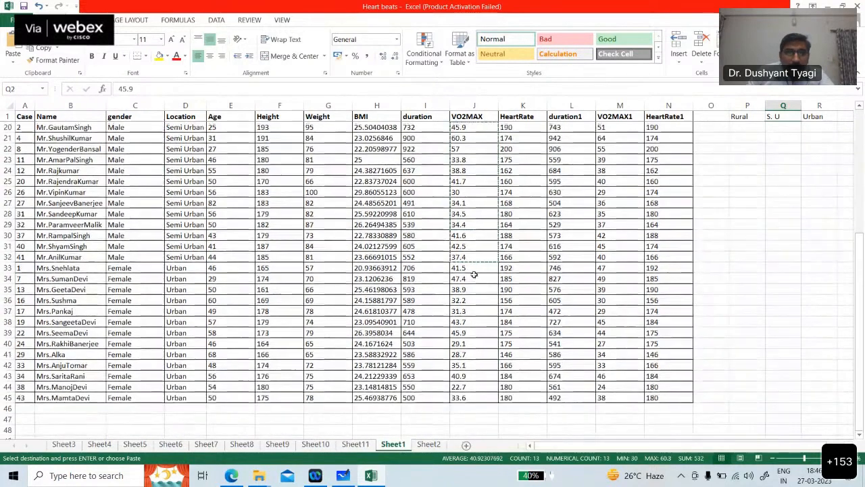
{"action": "left_click_drag", "start_coordinate": [473, 268], "coordinate": [487, 387]}
{"action": "key", "text": "ctrl+c"}
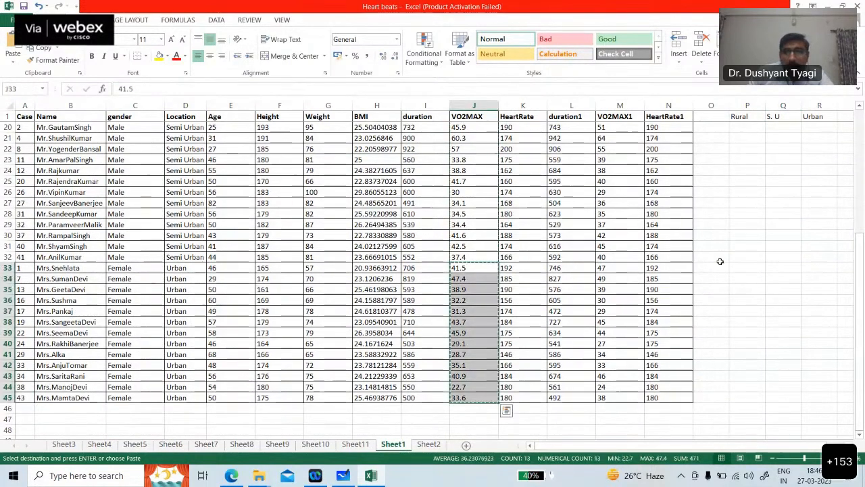
{"action": "scroll", "coordinate": [720, 261], "scroll_direction": "up", "scroll_amount": 6}
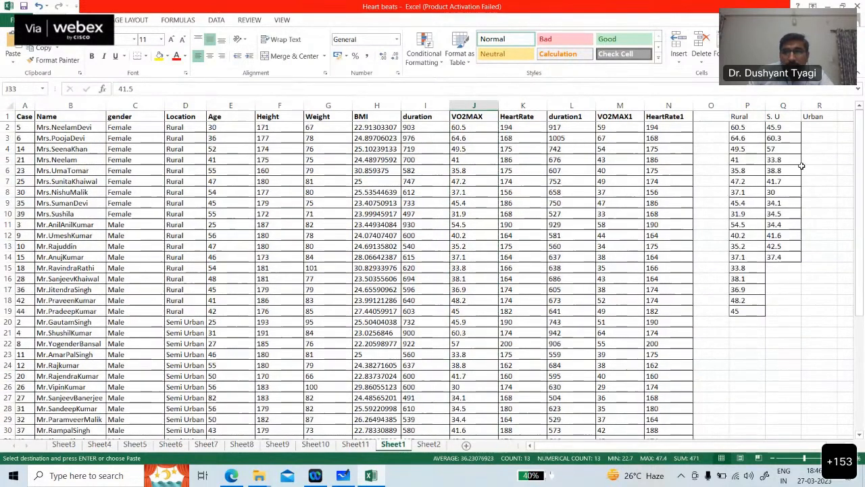
{"action": "left_click", "coordinate": [812, 127]}
{"action": "key", "text": "ctrl+v"}
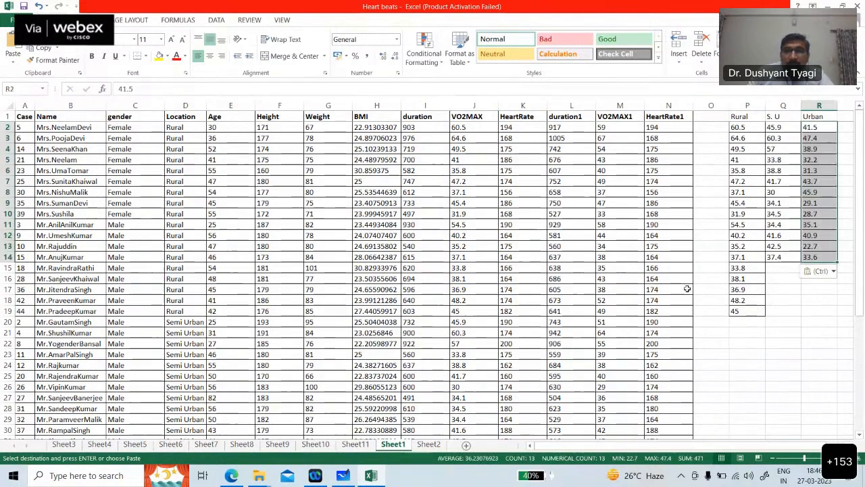
{"action": "left_click", "coordinate": [708, 288]}
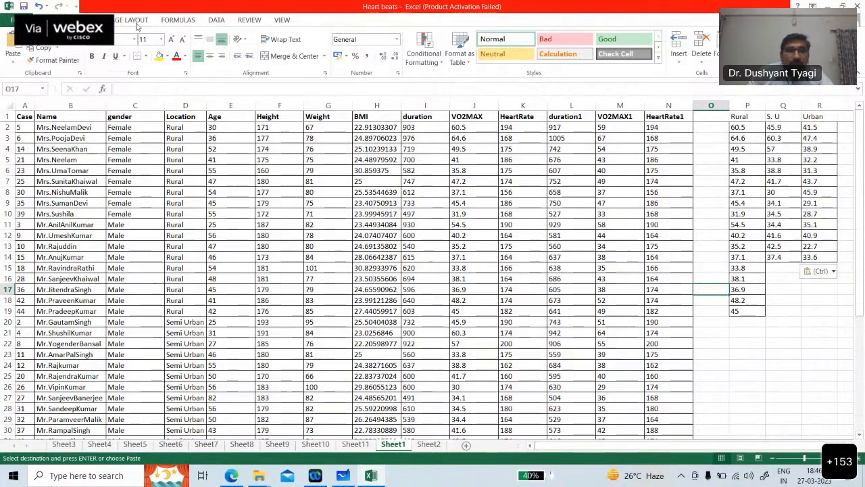
Step: Run a single-factor Anova on P1:R19, grouped by columns with labels in the first row, alpha 0.05, output to a new worksheet
{"action": "left_click", "coordinate": [218, 20]}
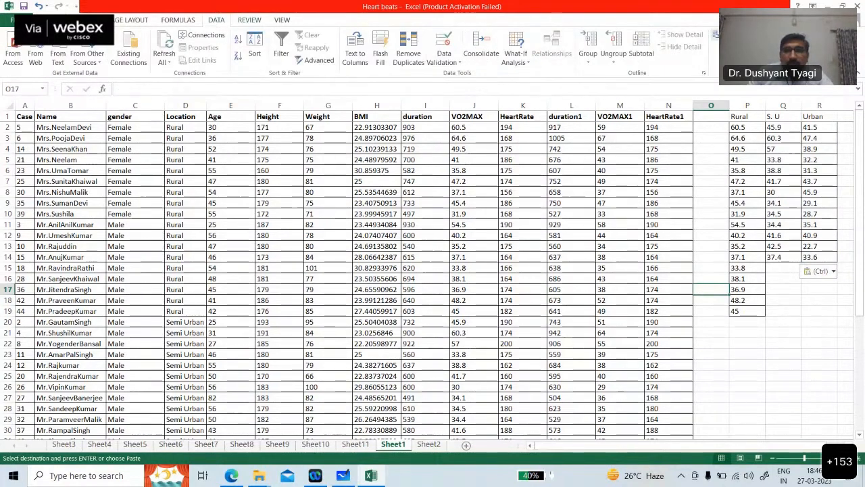
{"action": "left_click", "coordinate": [715, 34]}
{"action": "scroll", "coordinate": [643, 316], "scroll_direction": "up", "scroll_amount": 3}
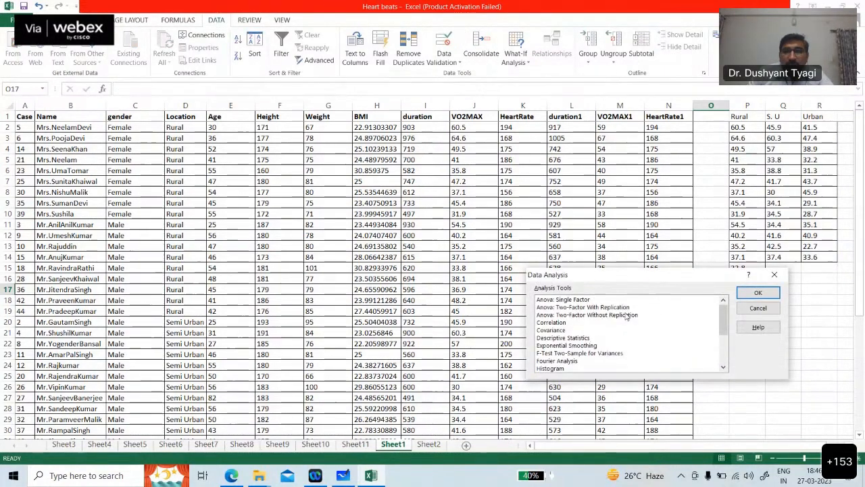
{"action": "left_click", "coordinate": [566, 301]}
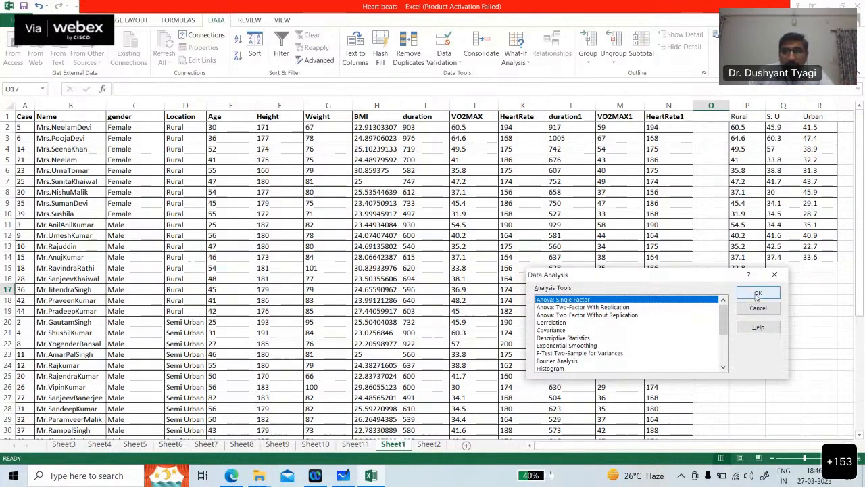
{"action": "left_click", "coordinate": [757, 295]}
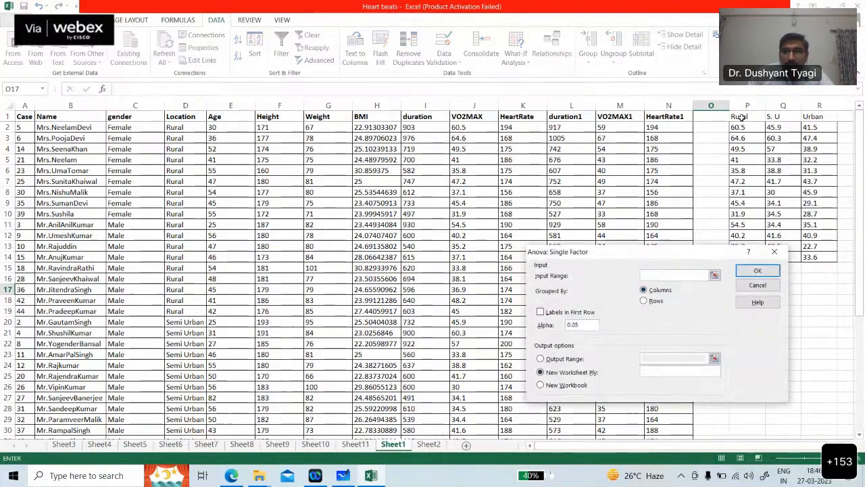
{"action": "left_click_drag", "start_coordinate": [741, 118], "coordinate": [819, 313]}
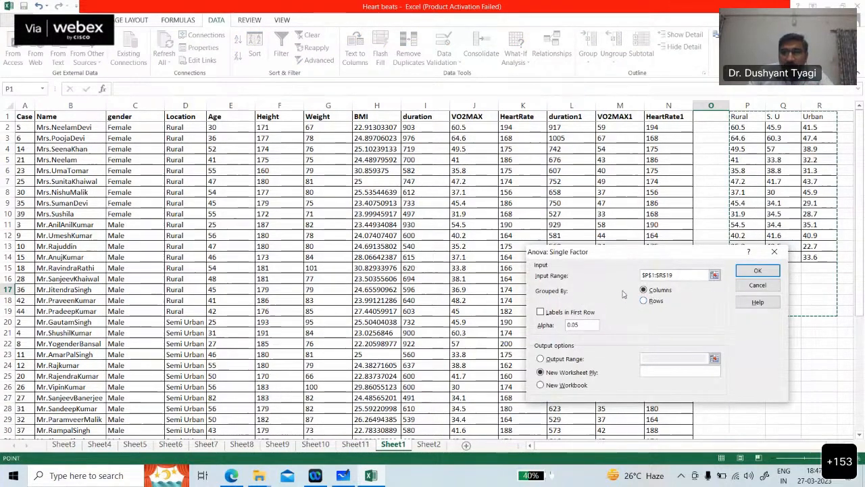
{"action": "left_click", "coordinate": [540, 312]}
{"action": "left_click", "coordinate": [757, 271]}
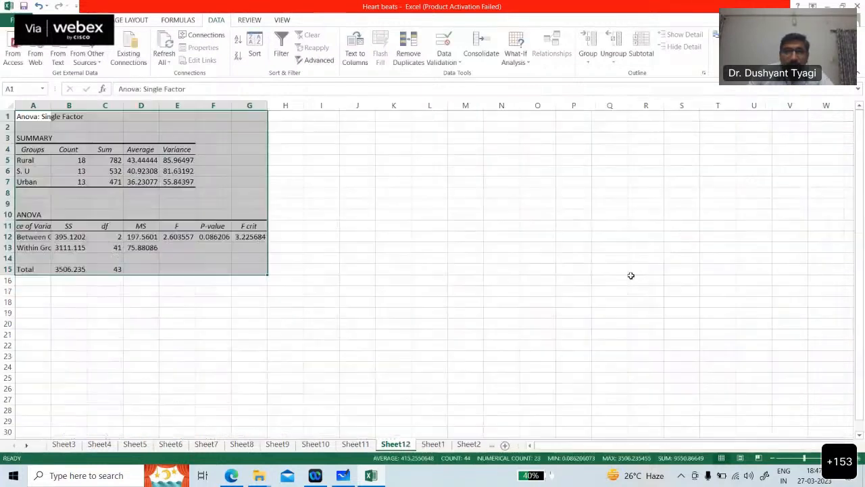
Step: Autofit all column widths on the Anova output sheet and select the between-groups P-value cell
{"action": "left_click", "coordinate": [7, 106]}
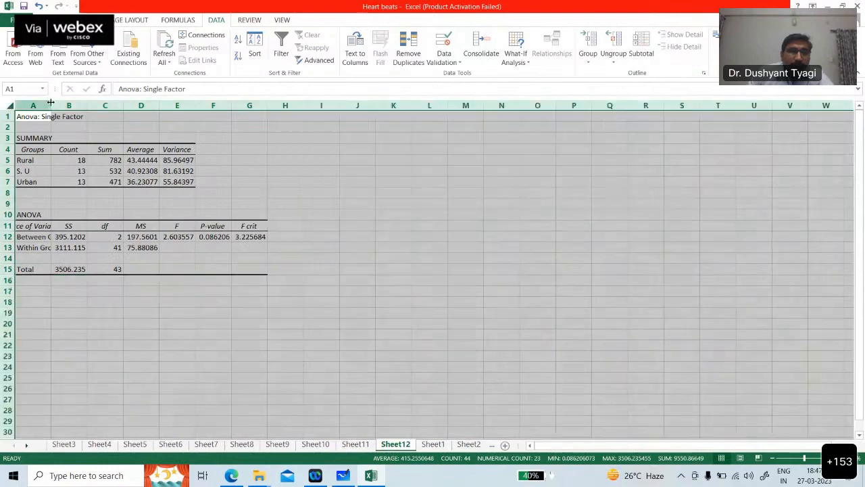
{"action": "double_click", "coordinate": [50, 105]}
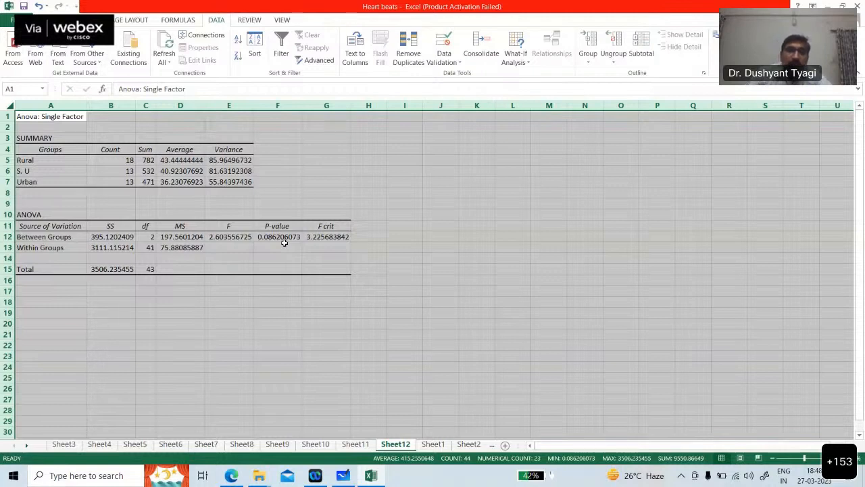
{"action": "left_click", "coordinate": [291, 242]}
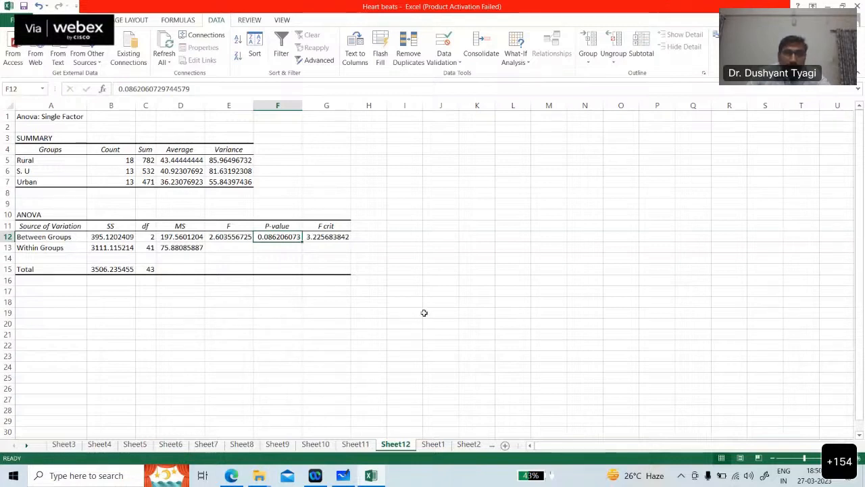
{"action": "scroll", "coordinate": [392, 328], "scroll_direction": "down", "scroll_amount": 2}
{"action": "scroll", "coordinate": [311, 361], "scroll_direction": "up", "scroll_amount": 2}
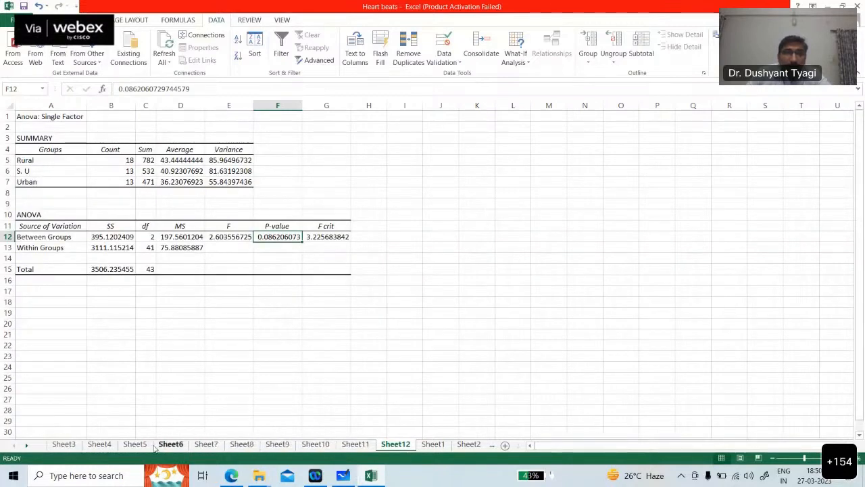
Step: Insert a blank column before the duration column on Sheet1 and head it BMI Cat
{"action": "left_click", "coordinate": [433, 444]}
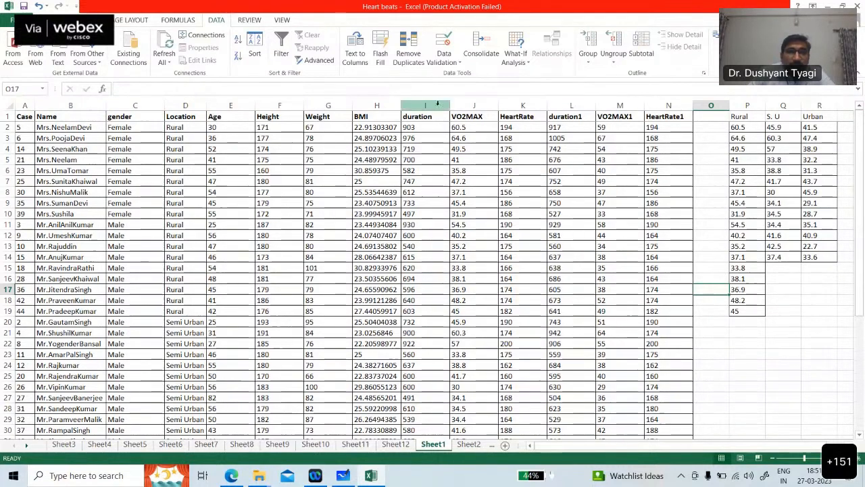
{"action": "right_click", "coordinate": [437, 104]}
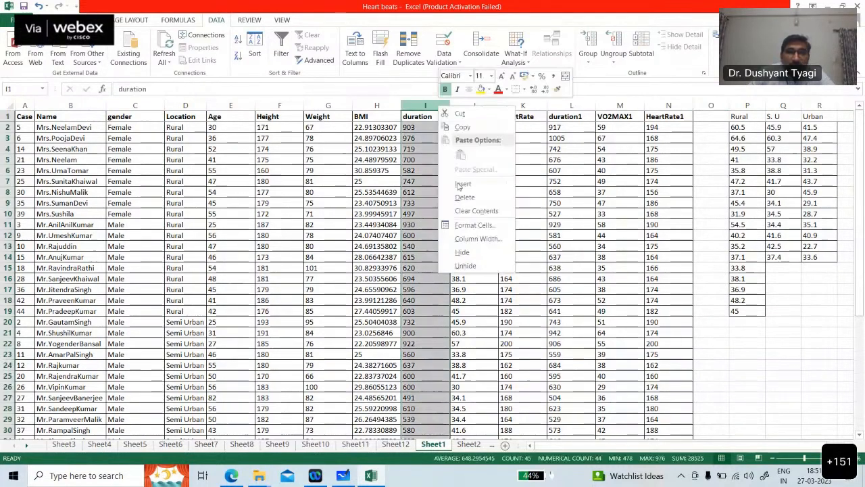
{"action": "left_click", "coordinate": [463, 184]}
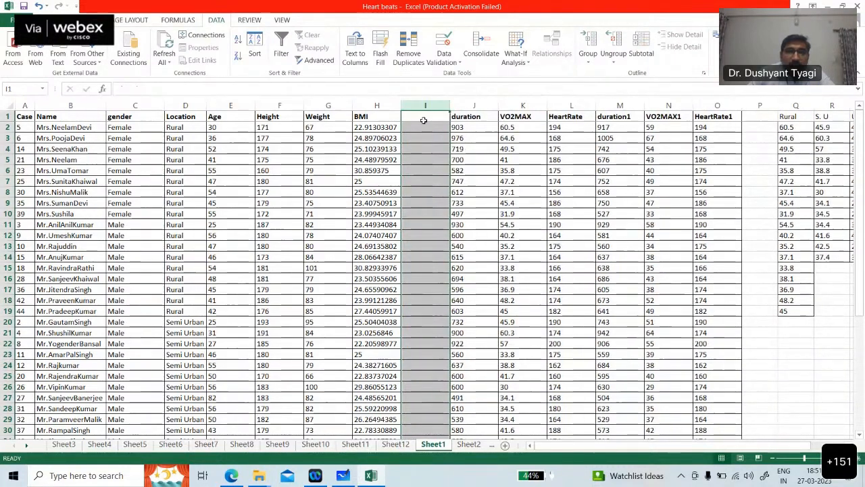
{"action": "left_click", "coordinate": [423, 120]}
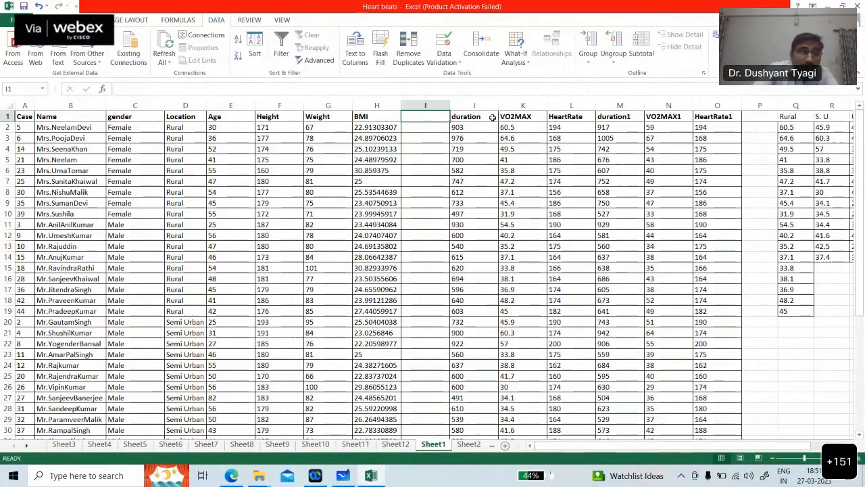
{"action": "type", "text": "BMI"}
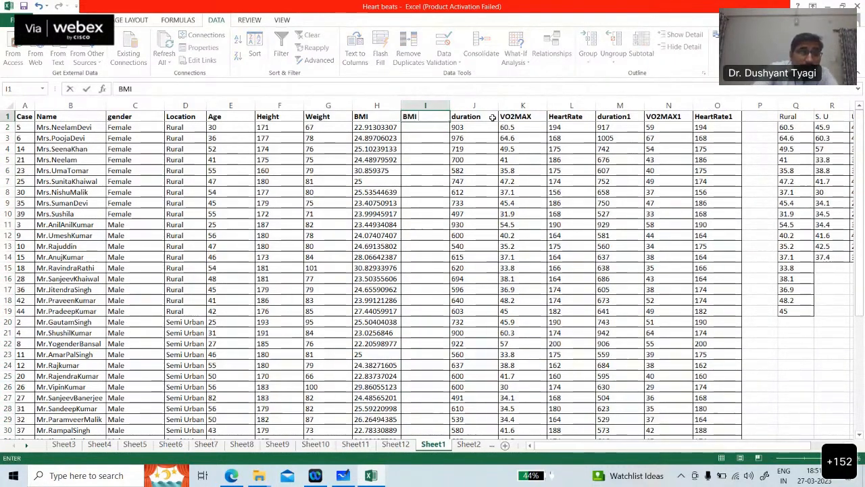
{"action": "type", "text": " Cat"}
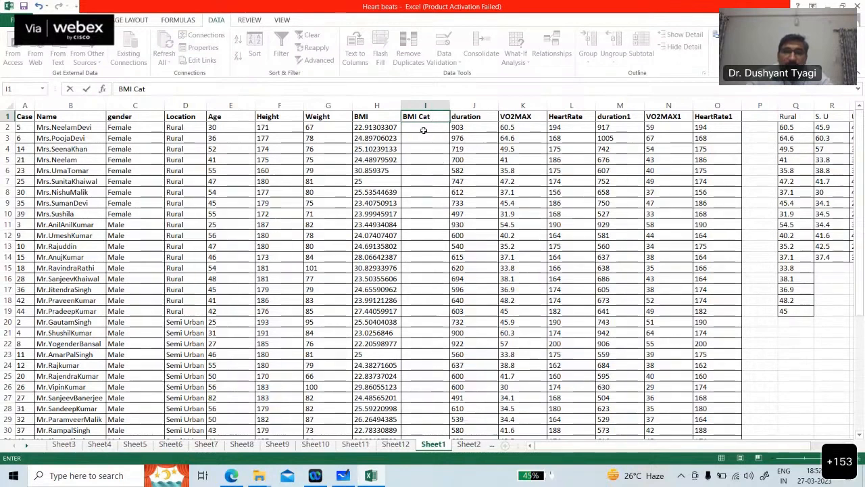
{"action": "key", "text": "Return"}
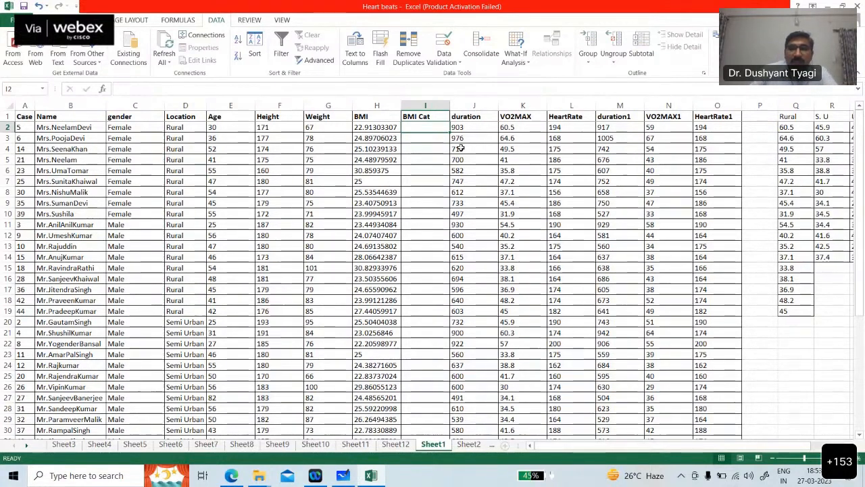
Step: Start an IF formula in I2 that returns "Under weight" when the BMI in H2 is less than 18.5
{"action": "type", "text": "=if"}
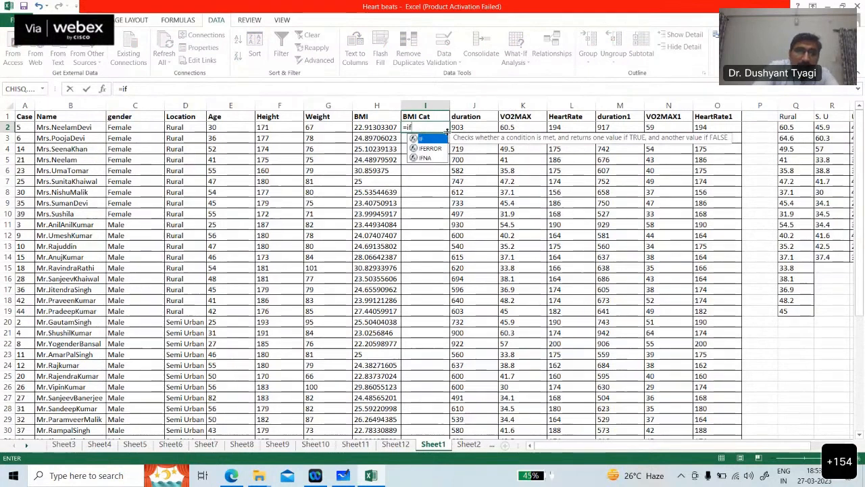
{"action": "type", "text": "("}
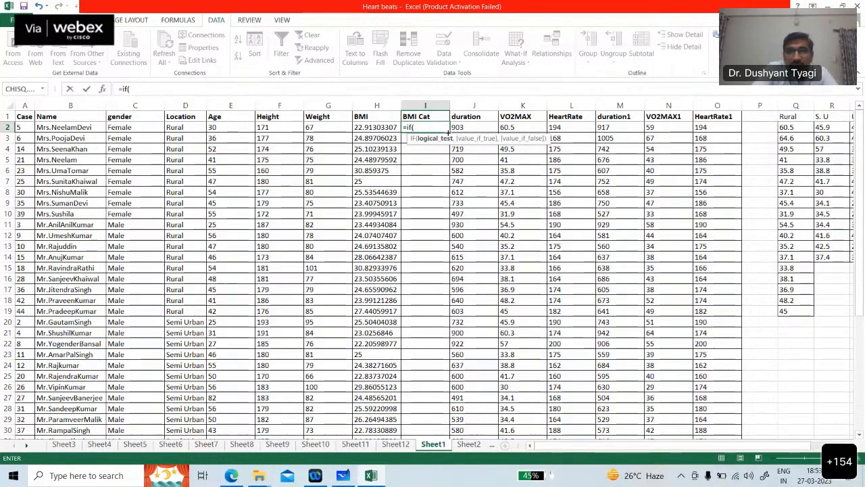
{"action": "left_click", "coordinate": [369, 128]}
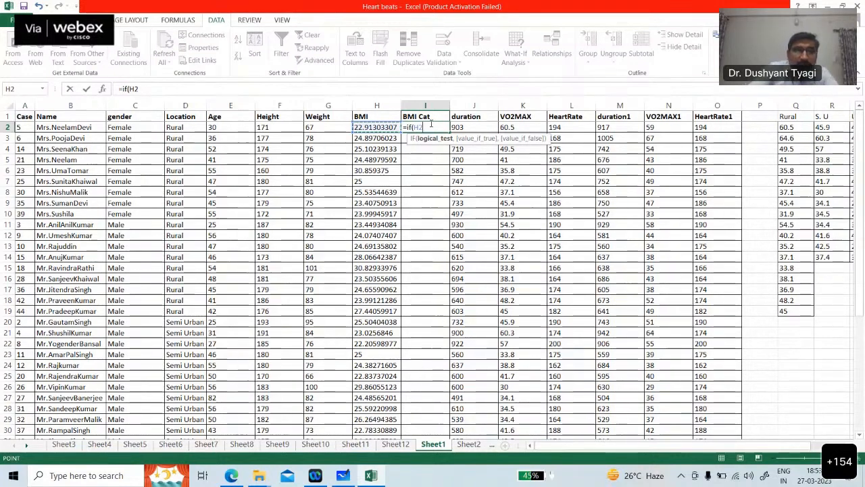
{"action": "type", "text": "<18."}
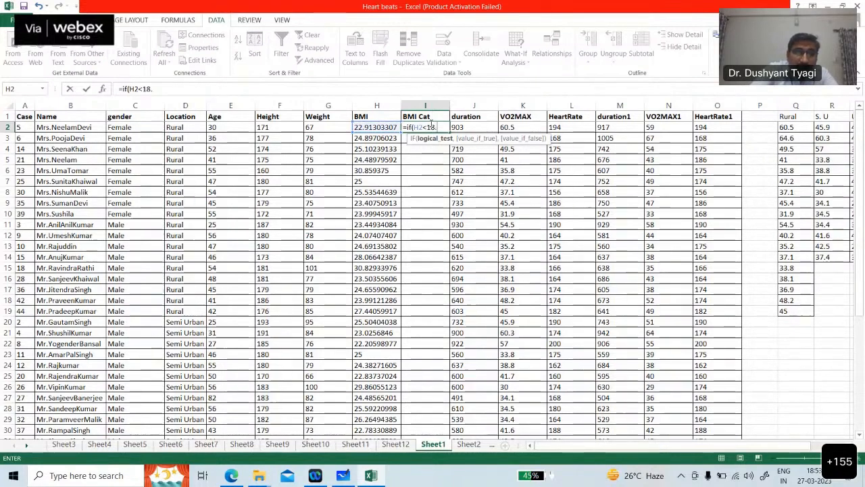
{"action": "type", "text": "5"}
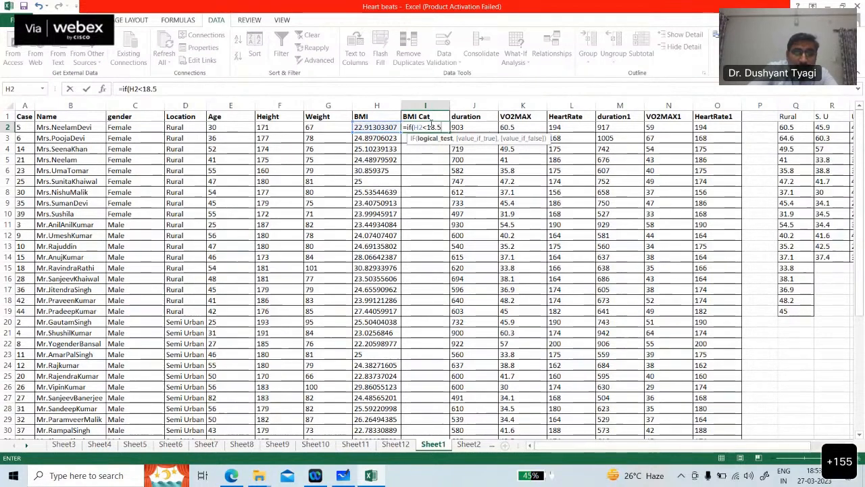
{"action": "type", "text": ",\""}
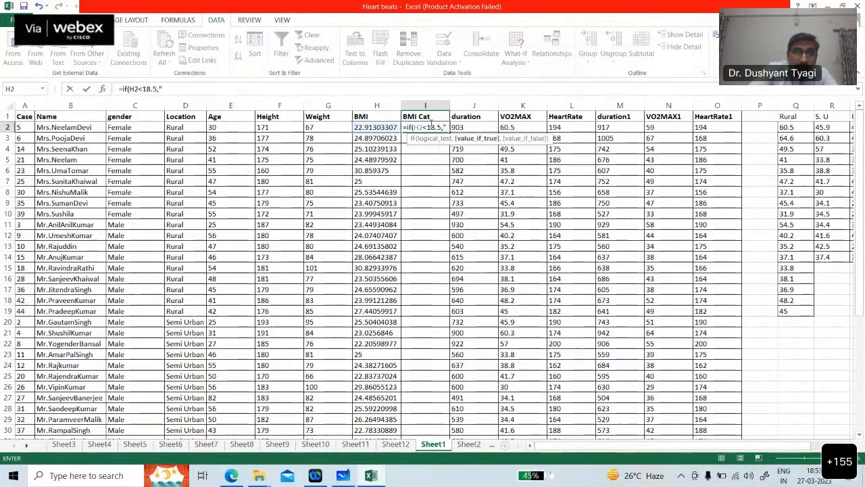
{"action": "type", "text": "Un"}
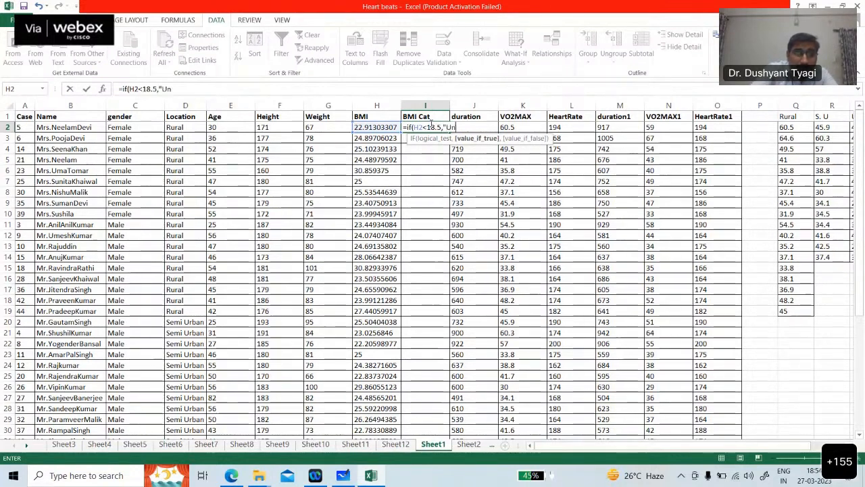
{"action": "type", "text": "der wei"}
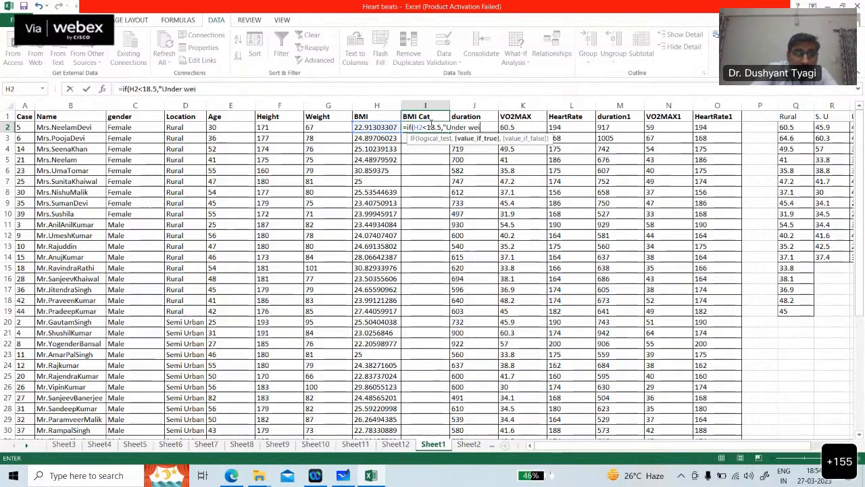
{"action": "type", "text": "ght"}
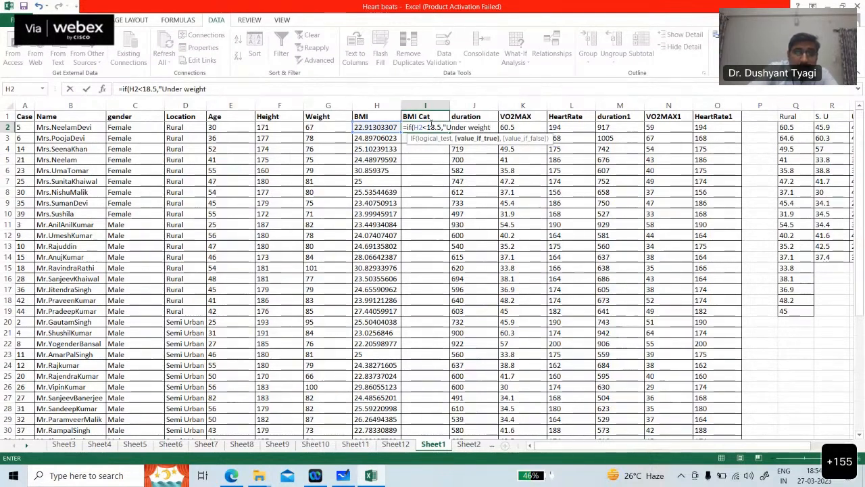
{"action": "type", "text": "\","}
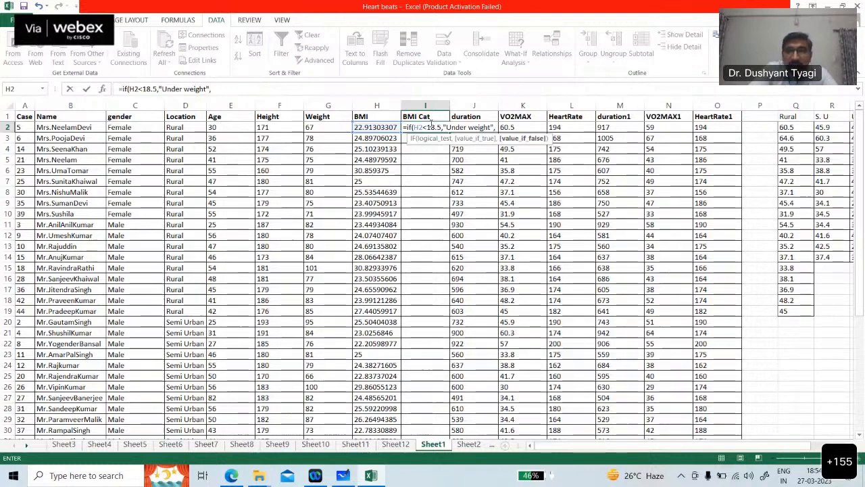
Step: Nest a second IF in the I2 formula that returns "Normal" when H2 is less than 25
{"action": "type", "text": "i"}
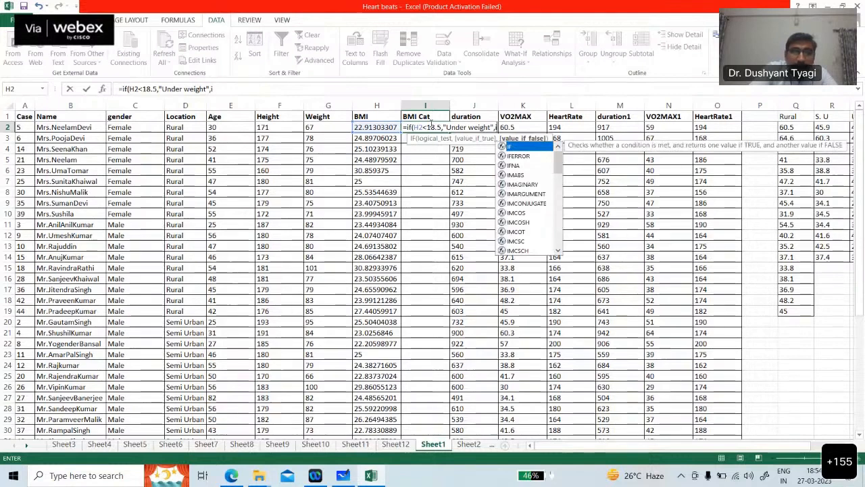
{"action": "type", "text": "f"}
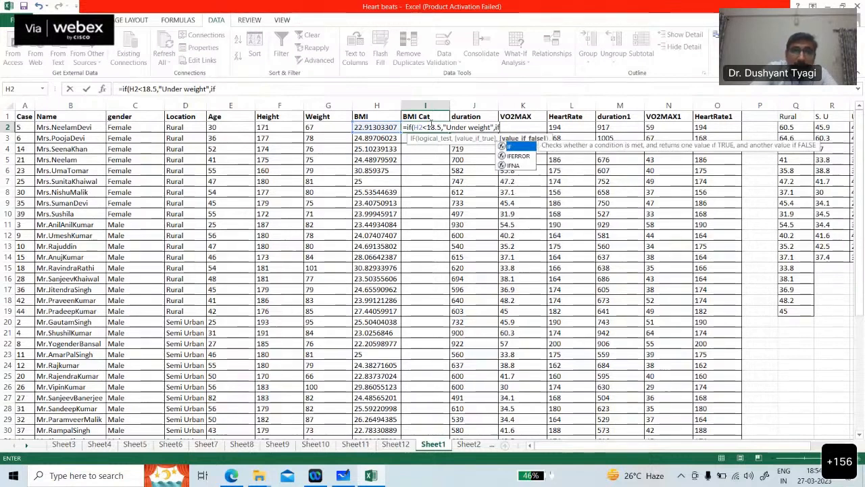
{"action": "type", "text": "("}
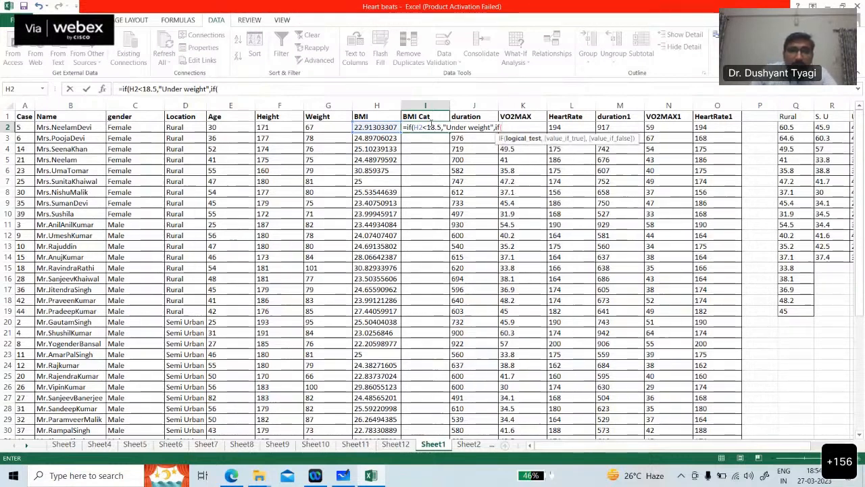
{"action": "left_click", "coordinate": [371, 128]}
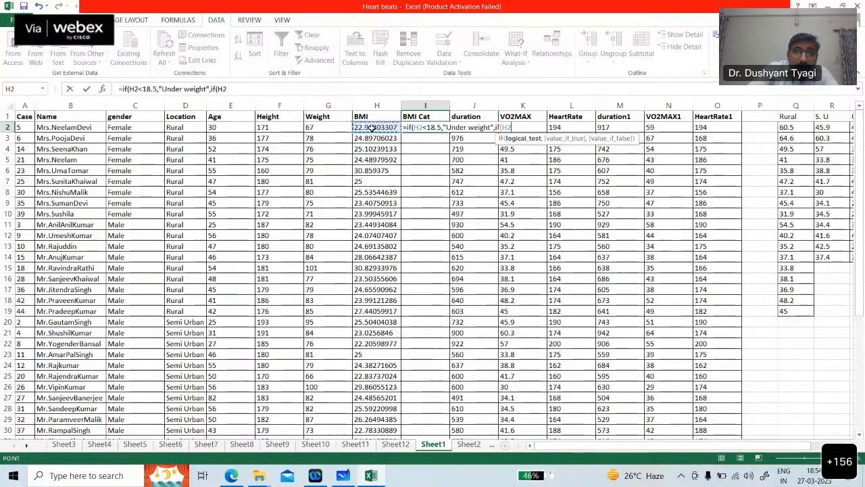
{"action": "type", "text": "<"}
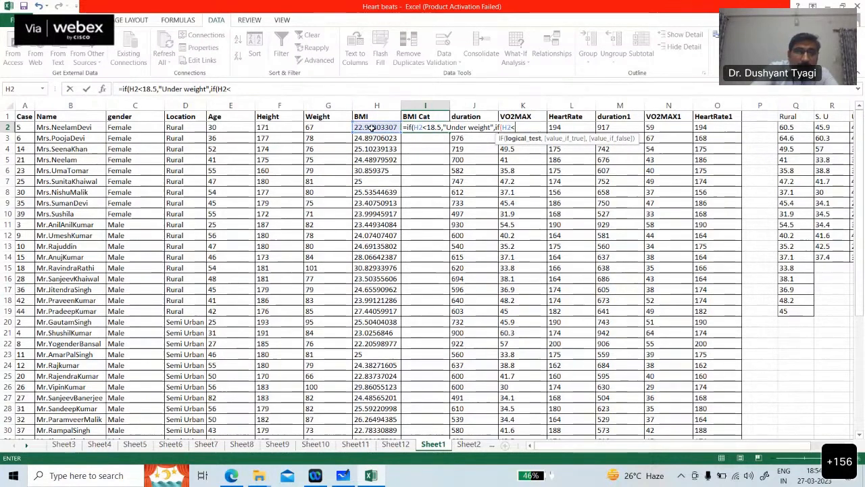
{"action": "type", "text": "2"}
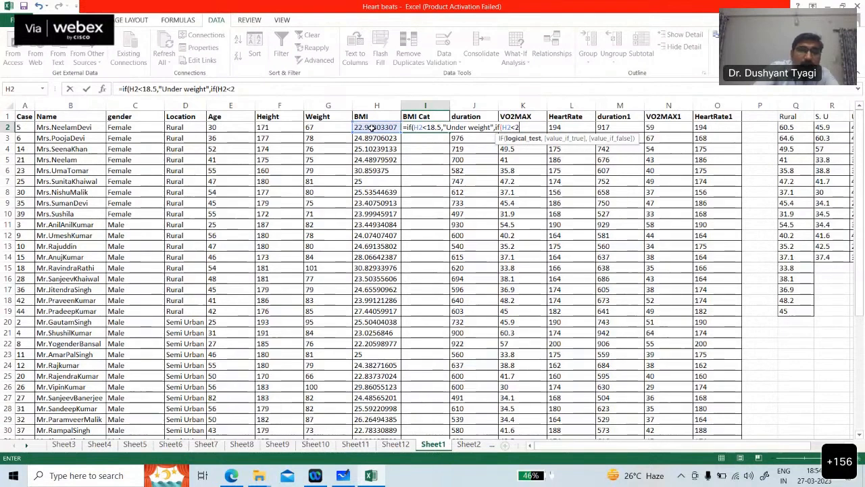
{"action": "type", "text": "5"}
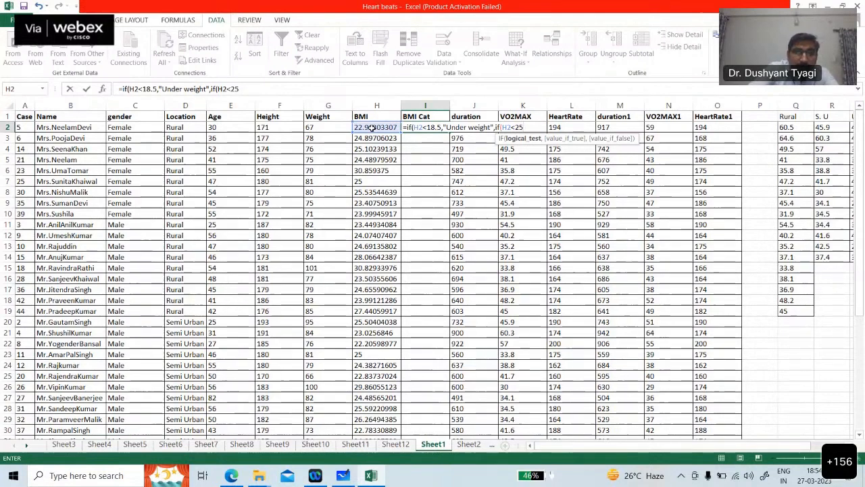
{"action": "type", "text": ",\""}
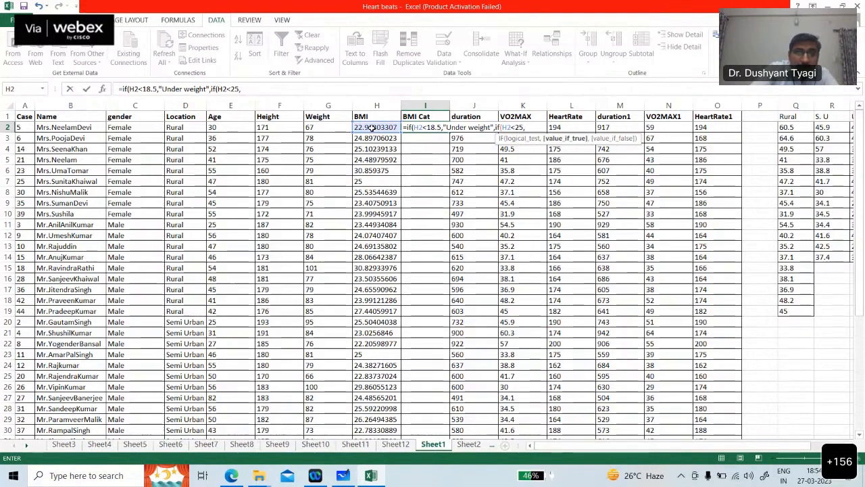
{"action": "type", "text": "N"}
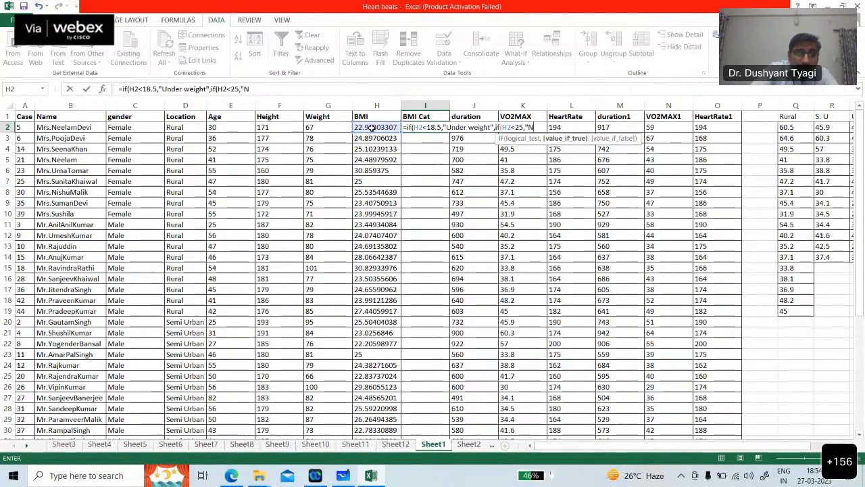
{"action": "type", "text": "ormal"}
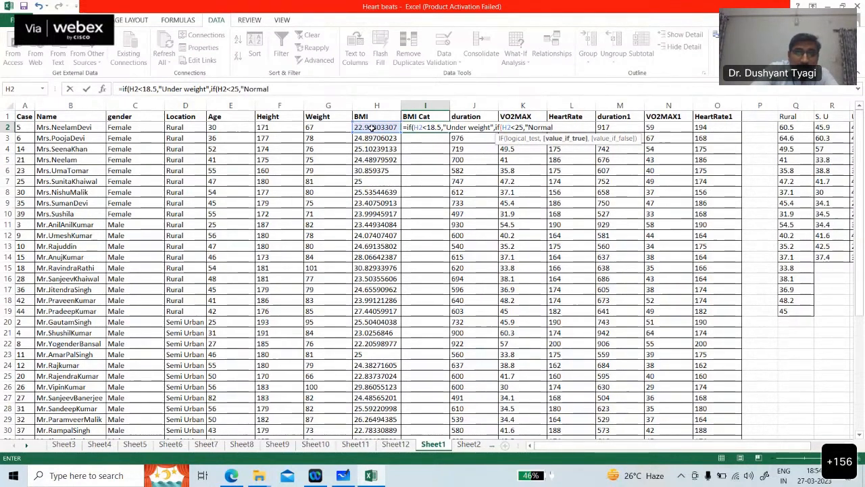
{"action": "type", "text": "\""}
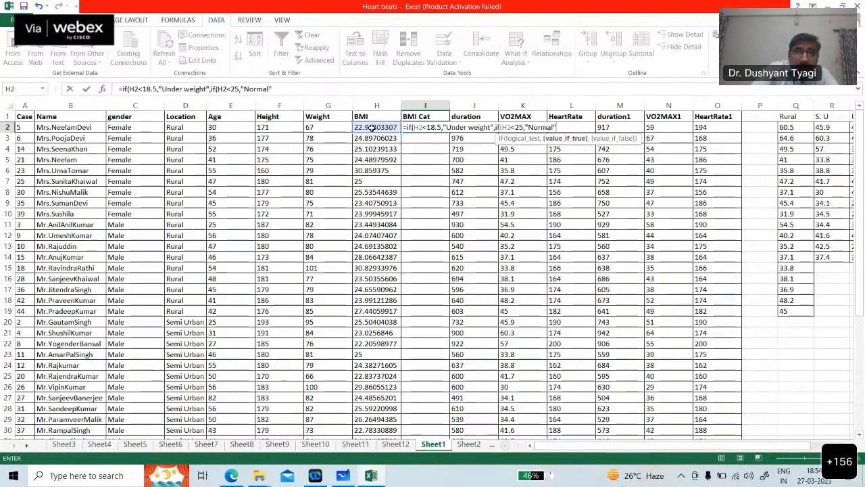
{"action": "type", "text": ","}
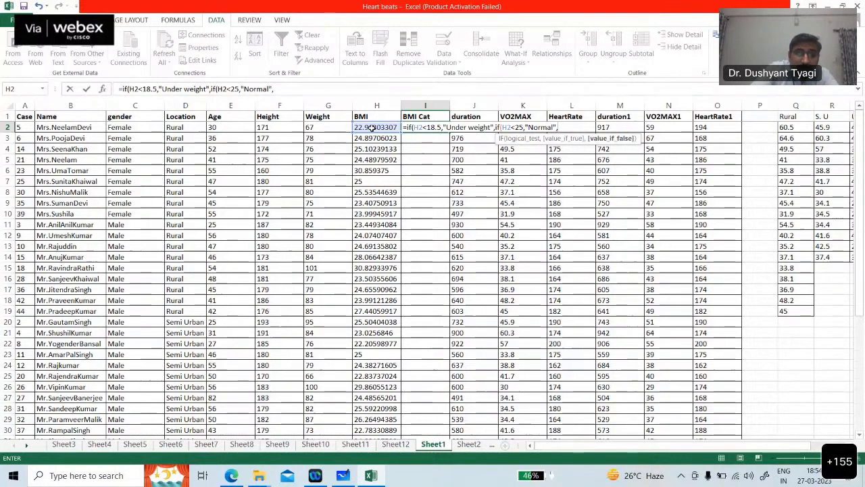
Step: Nest a third IF in the I2 formula that returns "Over Weight" when H2 is less than 30
{"action": "type", "text": "i"}
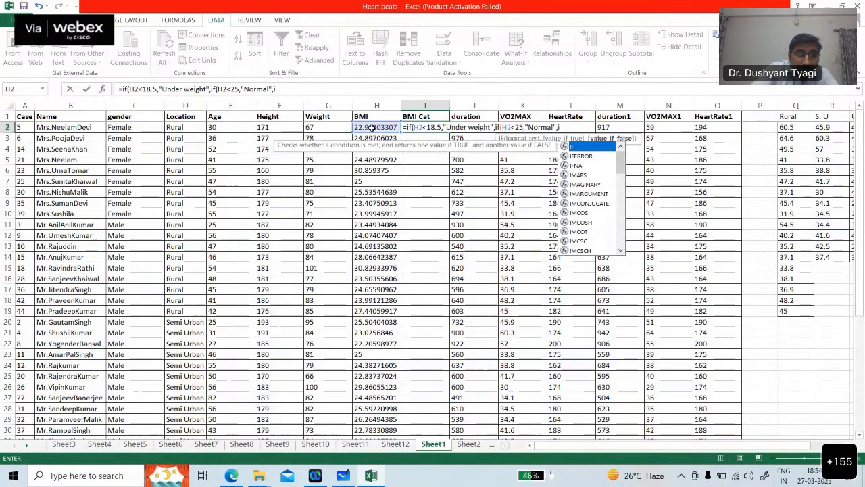
{"action": "type", "text": "f"}
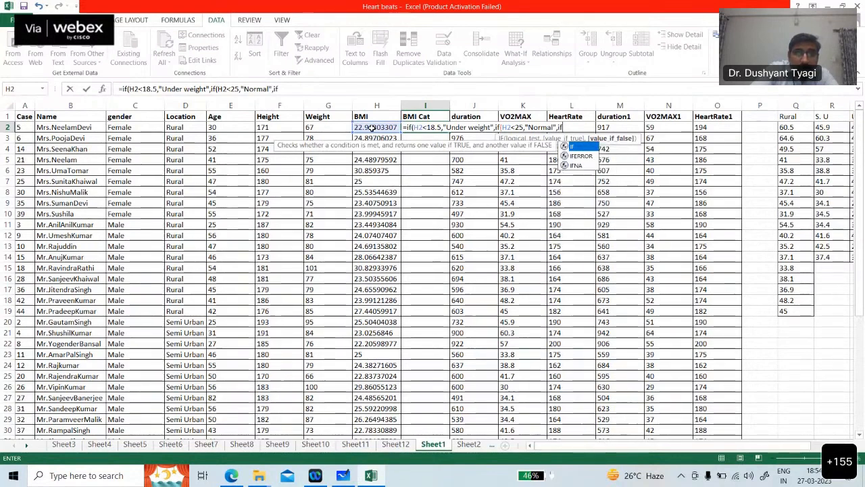
{"action": "type", "text": "("}
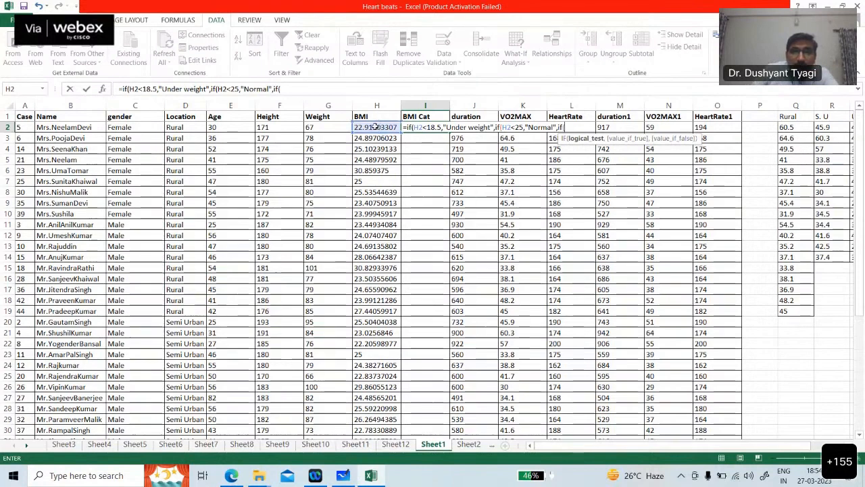
{"action": "left_click", "coordinate": [376, 127]}
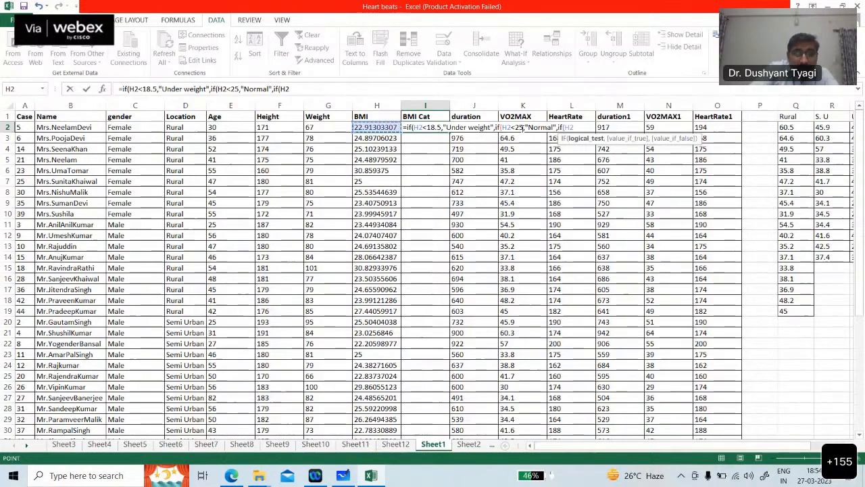
{"action": "type", "text": "<"}
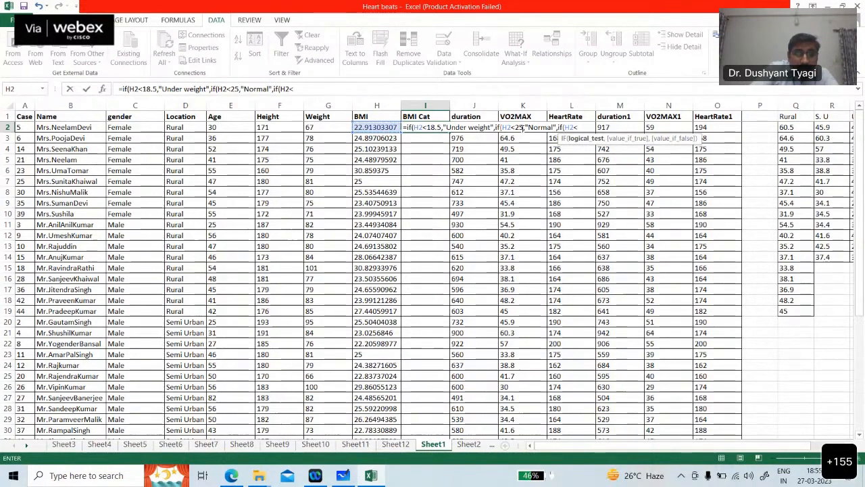
{"action": "type", "text": "30"}
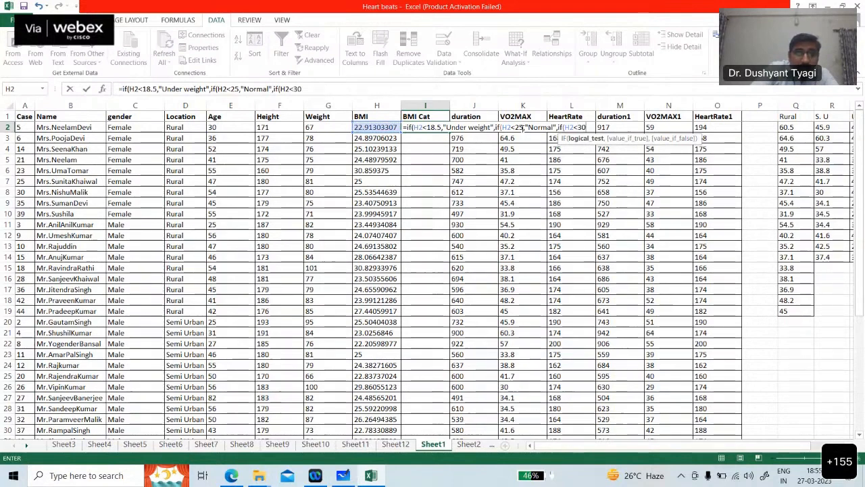
{"action": "type", "text": ","}
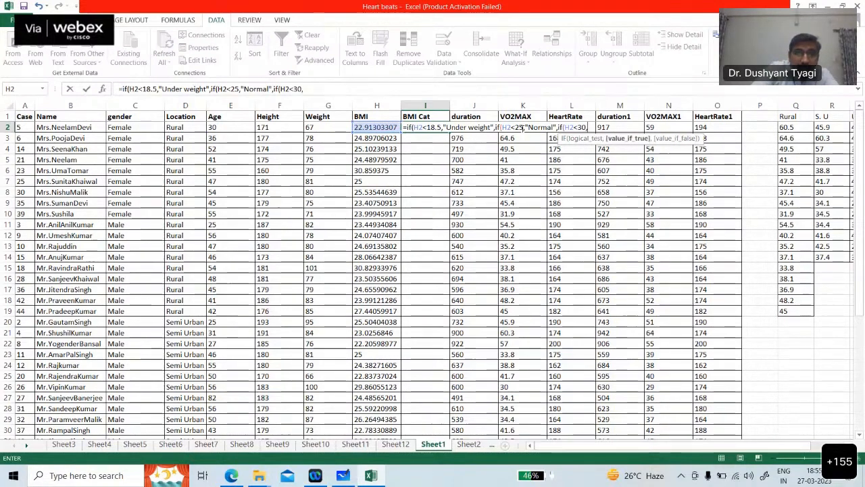
{"action": "type", "text": "\"Over We"}
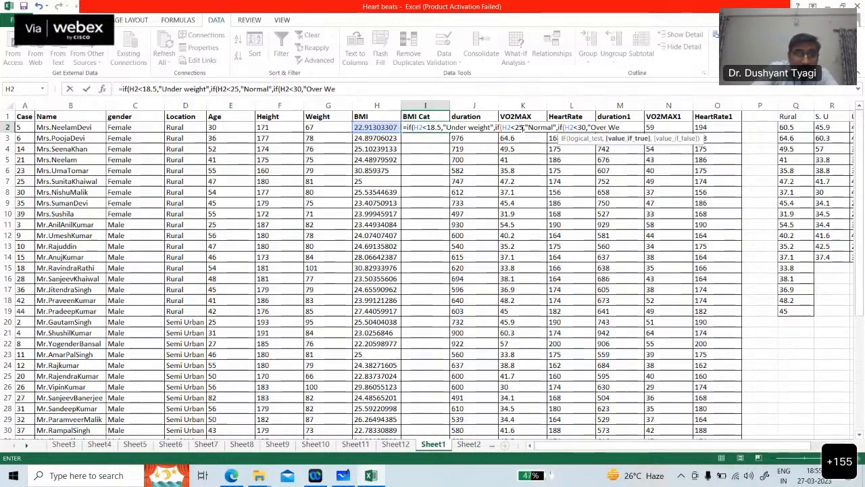
{"action": "type", "text": "ight\""}
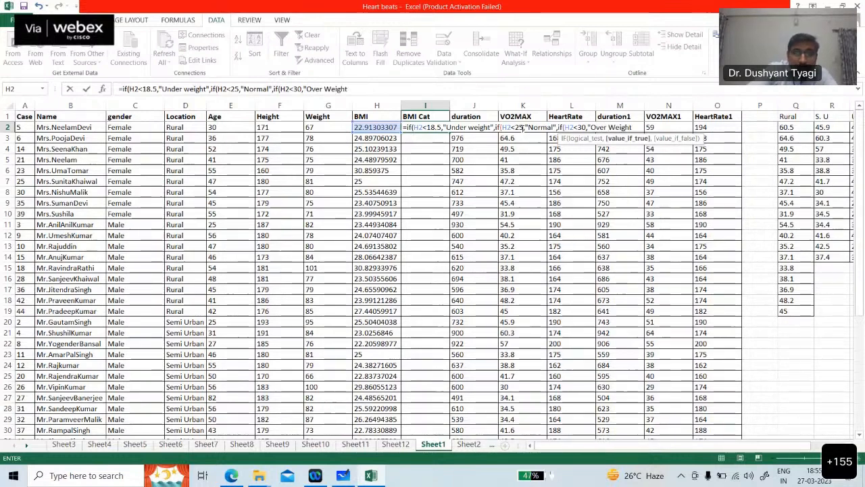
Step: Finish the I2 formula with "Obesity" as the final fallback value and accept the corrected closing parentheses
{"action": "type", "text": ","}
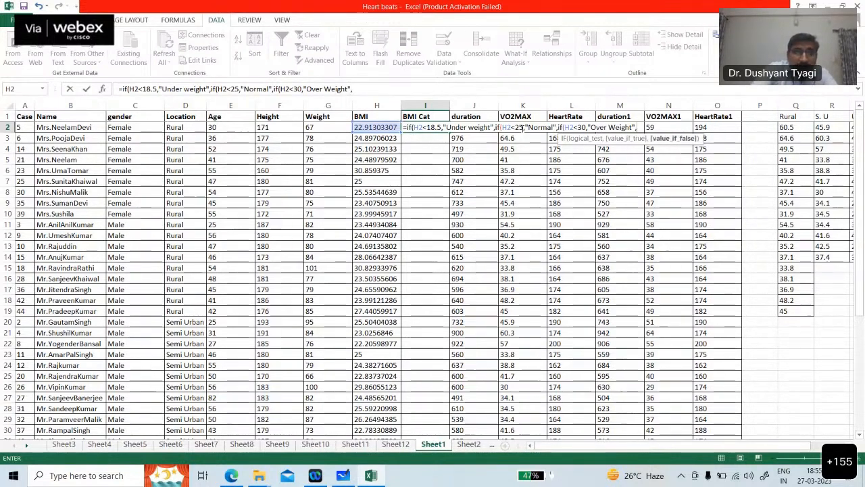
{"action": "type", "text": "Obesity"}
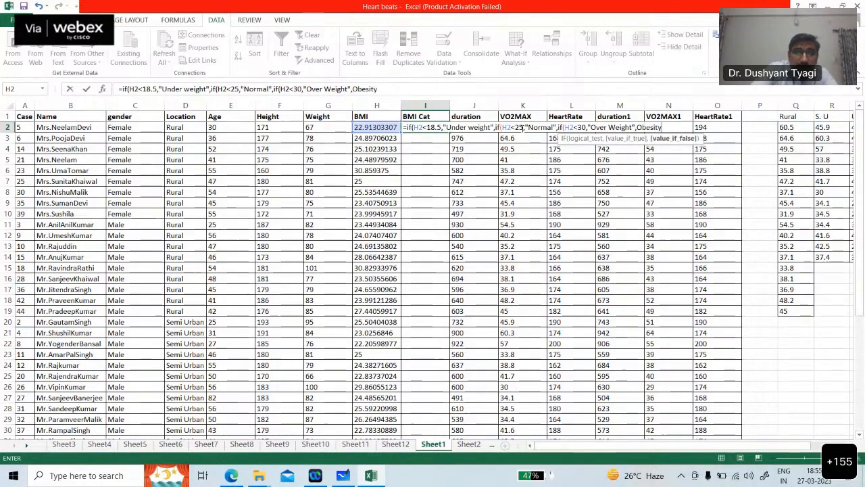
{"action": "key", "text": "Return"}
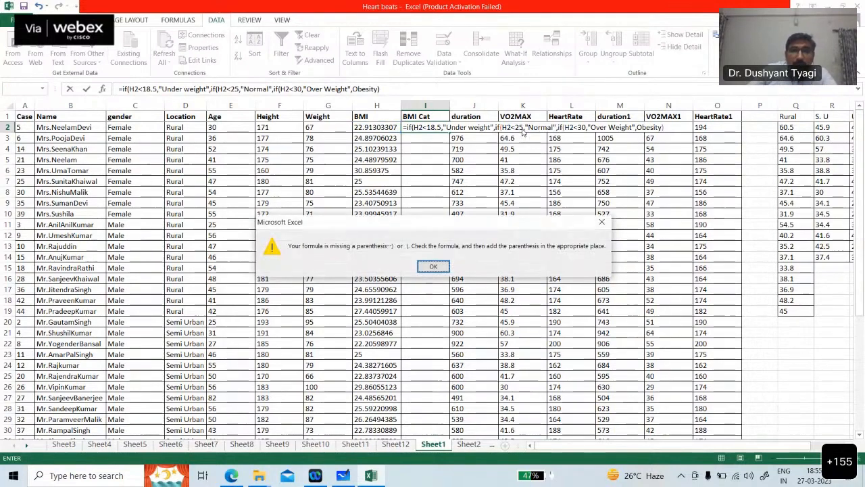
{"action": "left_click", "coordinate": [436, 268]}
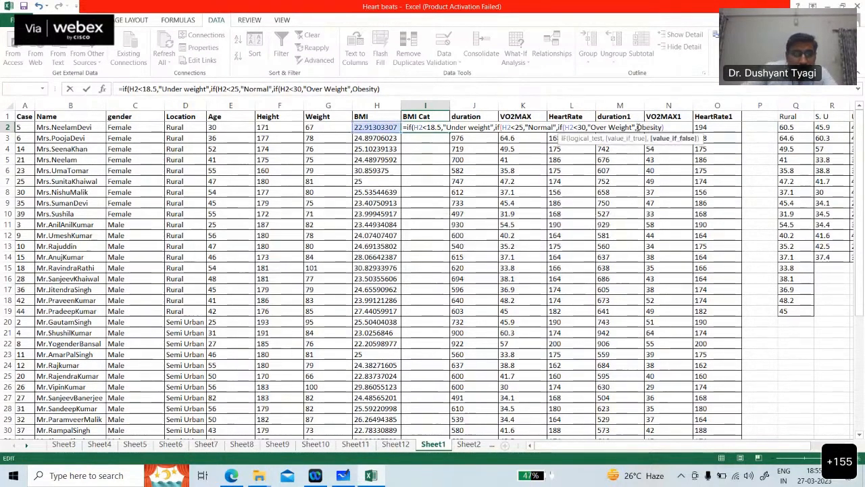
{"action": "left_click", "coordinate": [637, 127]}
{"action": "type", "text": "\""}
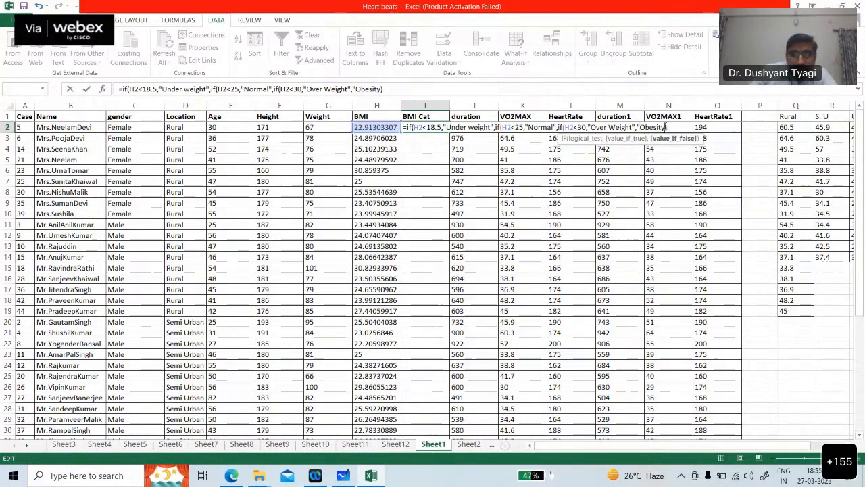
{"action": "key", "text": "Return"}
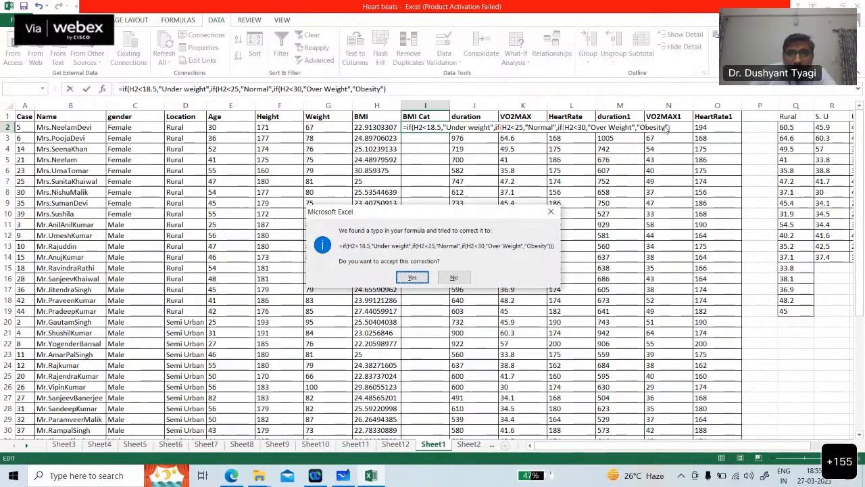
{"action": "left_click", "coordinate": [412, 277]}
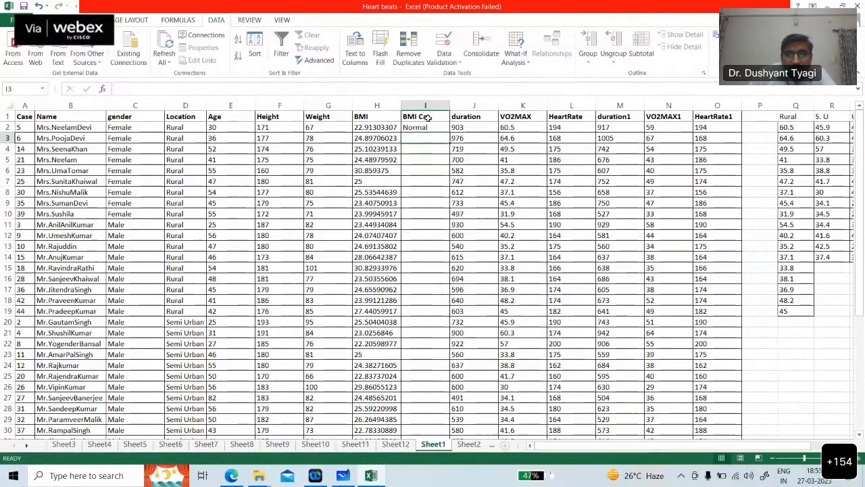
Step: Fill the I2 formula down the BMI Cat column for all records and look through the categories
{"action": "left_click", "coordinate": [442, 128]}
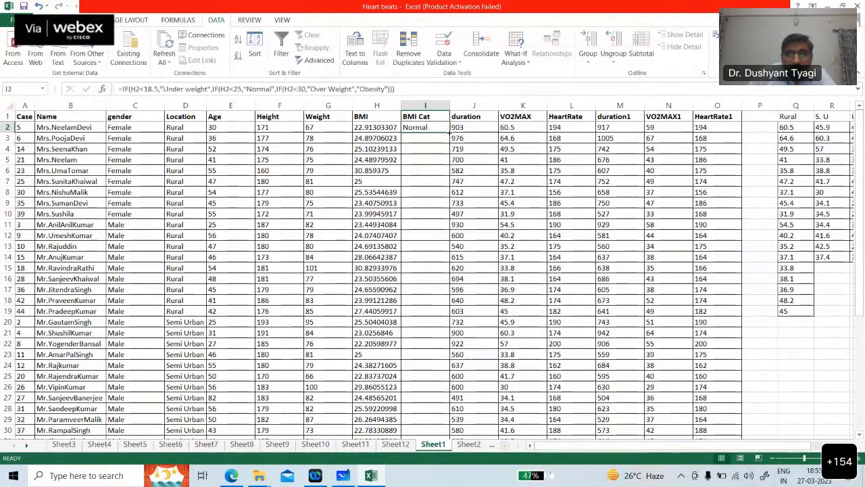
{"action": "double_click", "coordinate": [449, 132]}
{"action": "scroll", "coordinate": [411, 215], "scroll_direction": "down", "scroll_amount": 5}
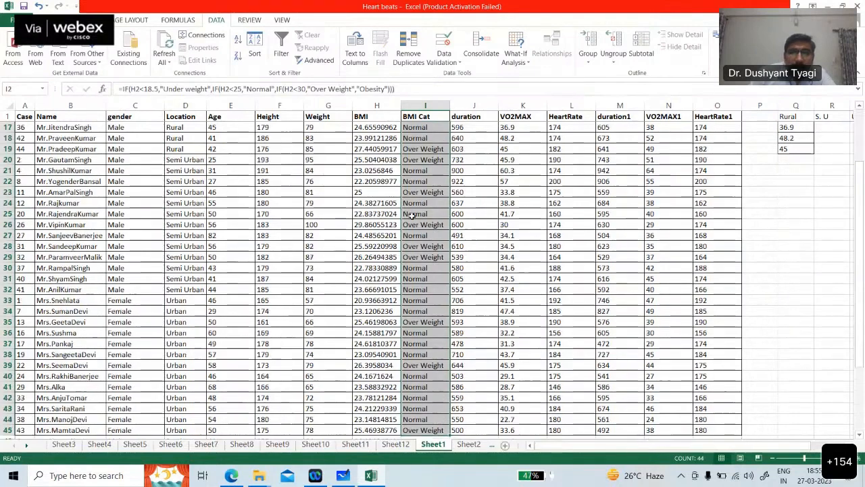
{"action": "scroll", "coordinate": [411, 215], "scroll_direction": "up", "scroll_amount": 5}
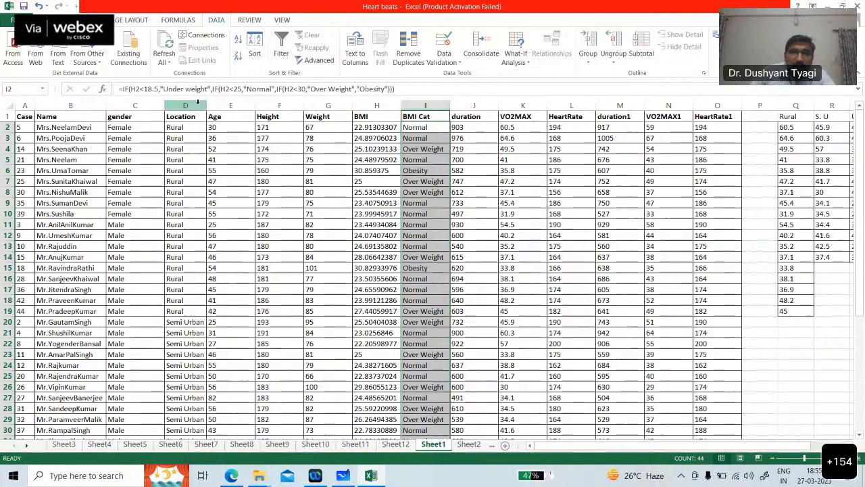
Step: Create a PivotTable on a new worksheet from Sheet1 columns D to I, Location through BMI Cat
{"action": "left_click_drag", "start_coordinate": [197, 101], "coordinate": [428, 98]}
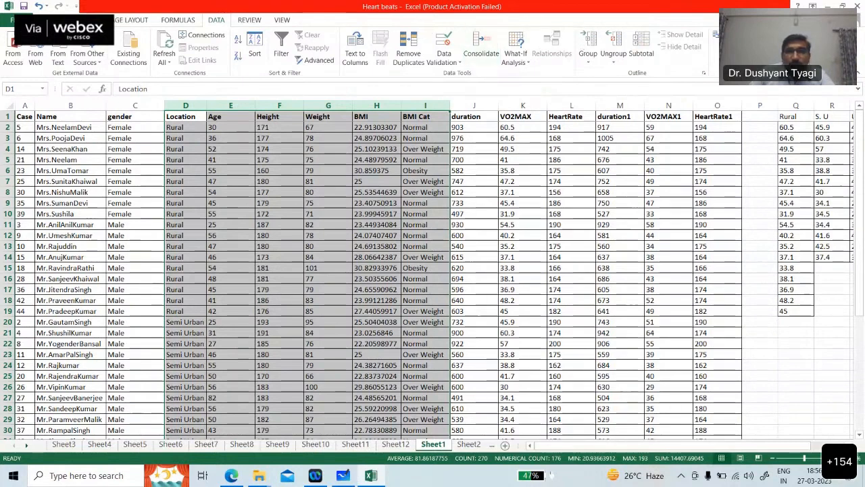
{"action": "left_click", "coordinate": [742, 35]}
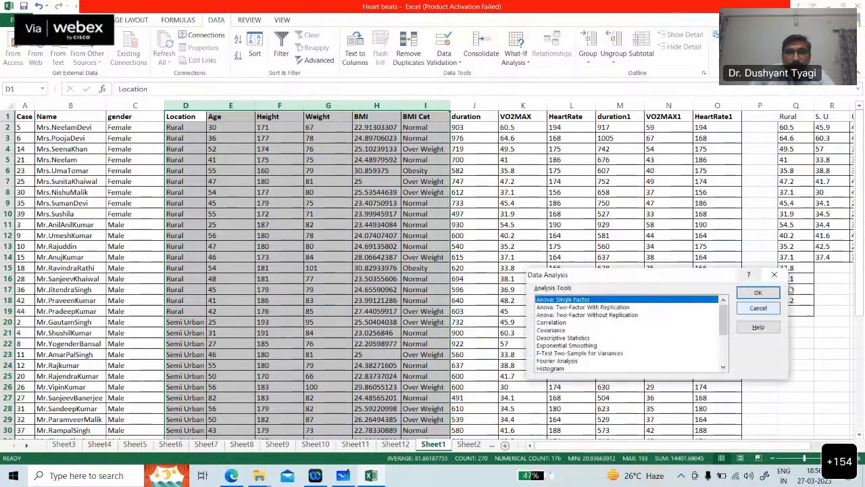
{"action": "left_click", "coordinate": [775, 275]}
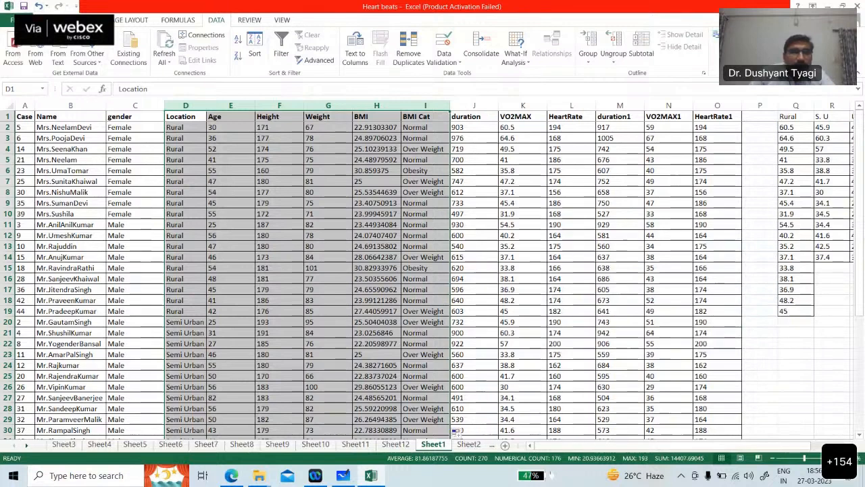
{"action": "left_click", "coordinate": [78, 20]}
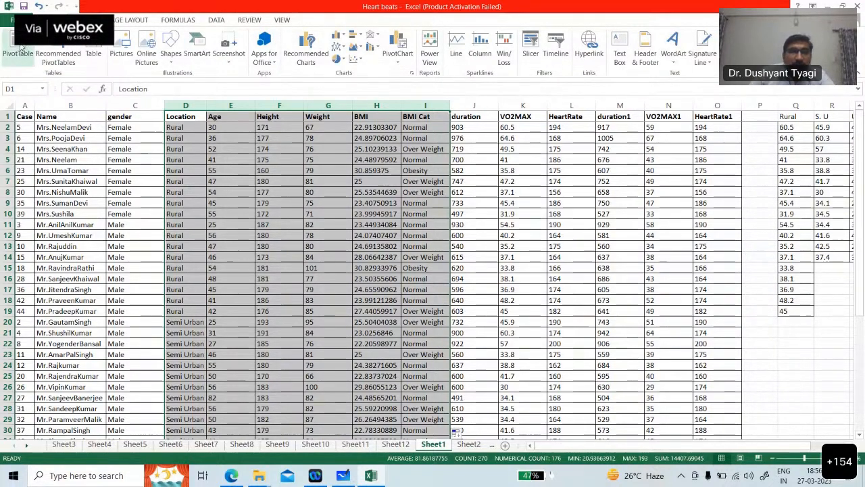
{"action": "left_click", "coordinate": [19, 47]}
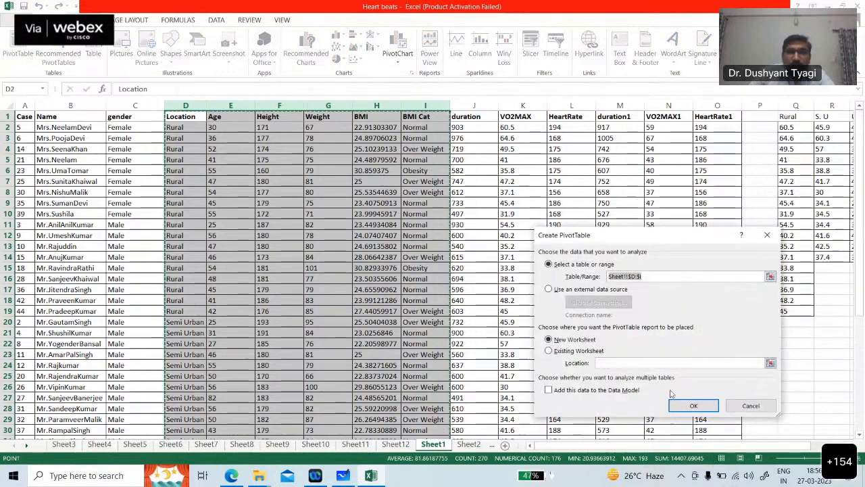
{"action": "left_click", "coordinate": [692, 406]}
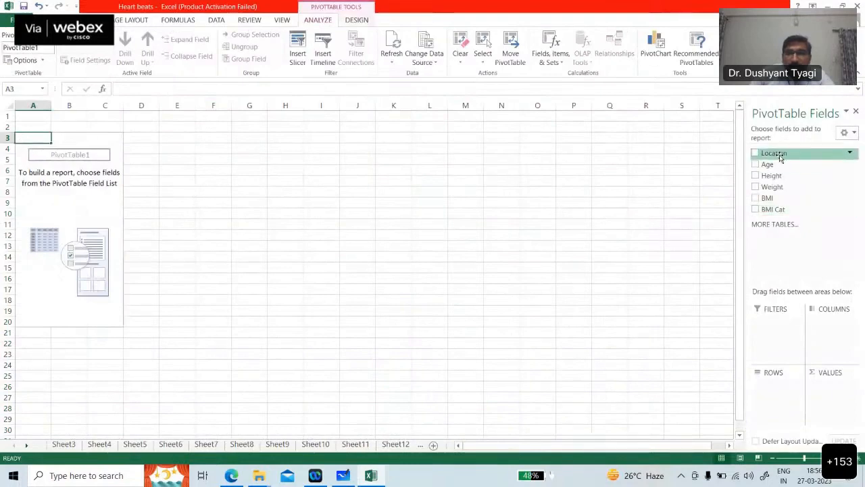
Step: Lay out the PivotTable with Location as rows, BMI Cat as columns and the count of Location as values
{"action": "left_click_drag", "start_coordinate": [780, 156], "coordinate": [770, 403]}
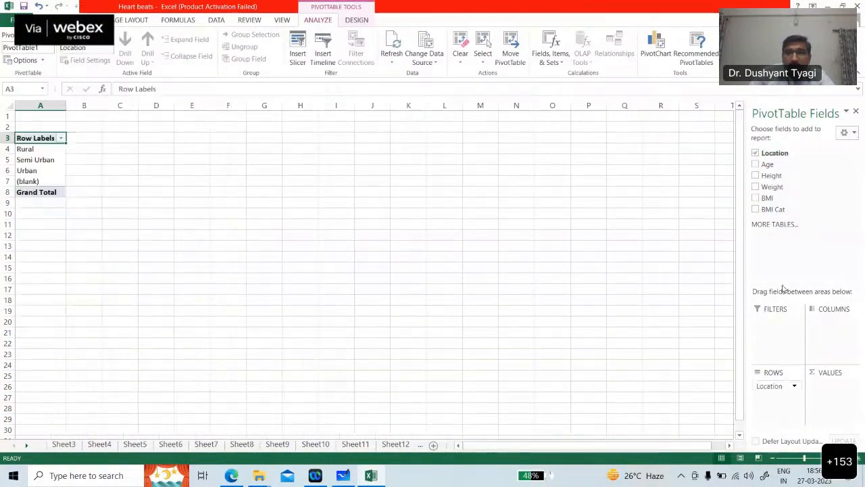
{"action": "left_click_drag", "start_coordinate": [779, 211], "coordinate": [834, 334]}
{"action": "left_click_drag", "start_coordinate": [773, 150], "coordinate": [850, 415]}
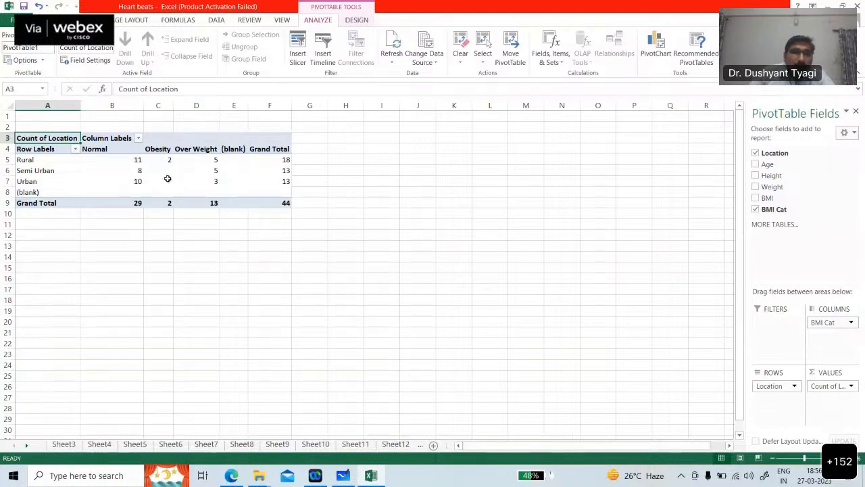
{"action": "mouse_move", "coordinate": [186, 179]}
Step: Copy the whole PivotTable, A3 to F9, and paste it as values starting at H3
{"action": "left_click_drag", "start_coordinate": [42, 137], "coordinate": [263, 205]}
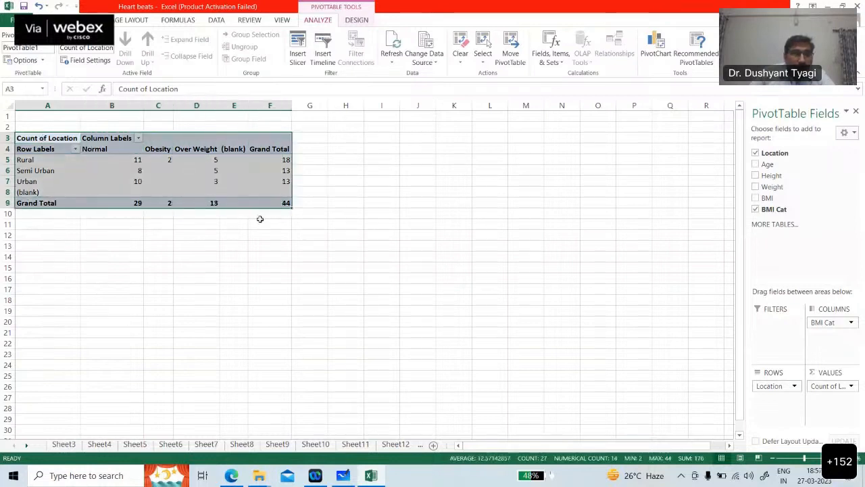
{"action": "key", "text": "ctrl+c"}
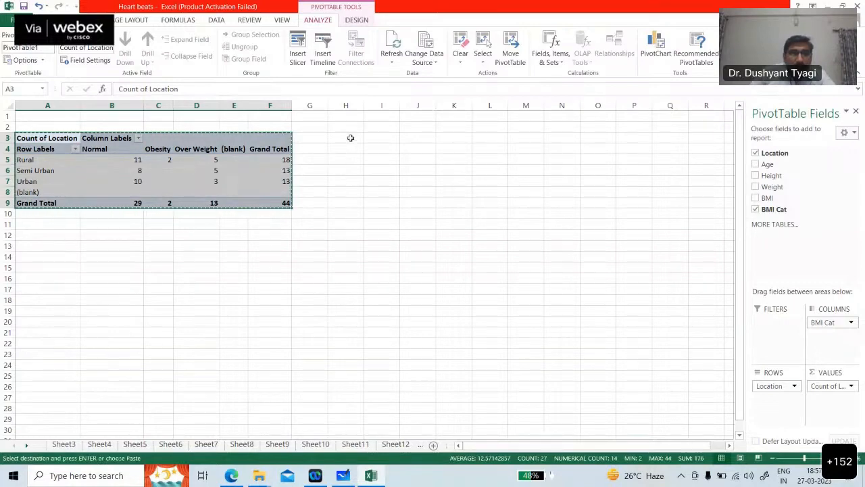
{"action": "left_click", "coordinate": [351, 138]}
{"action": "right_click", "coordinate": [351, 138]}
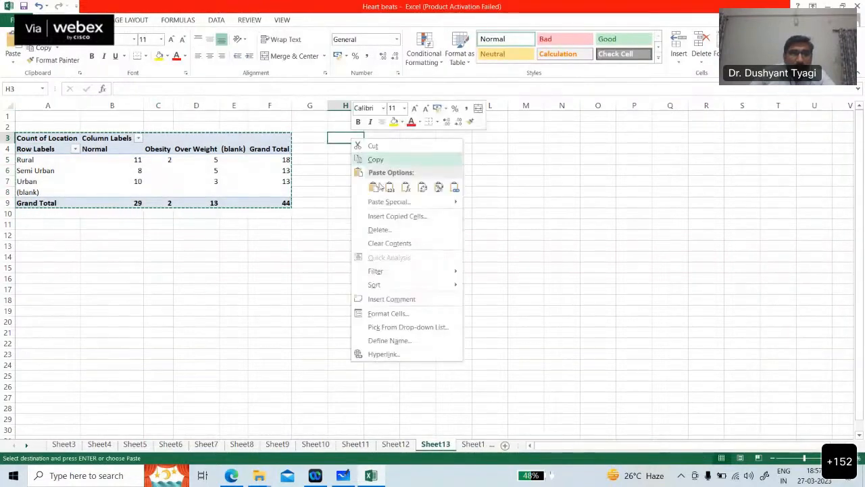
{"action": "left_click", "coordinate": [388, 189]}
{"action": "left_click", "coordinate": [388, 257]}
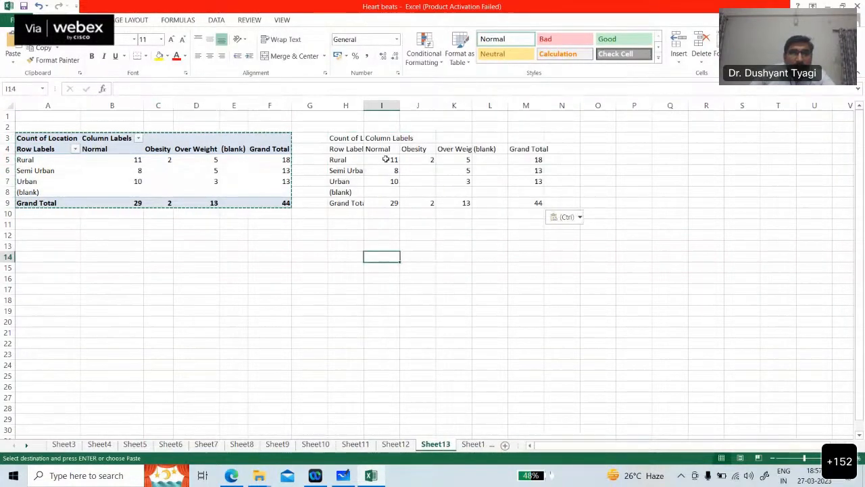
Step: Clear the counts in I5:M9 of the pasted table and autofit all column widths on the sheet
{"action": "left_click_drag", "start_coordinate": [382, 159], "coordinate": [535, 203]}
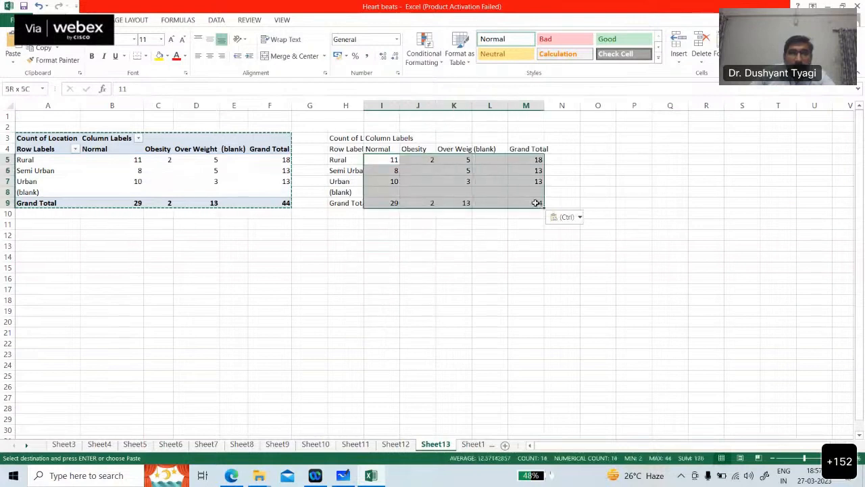
{"action": "key", "text": "Delete"}
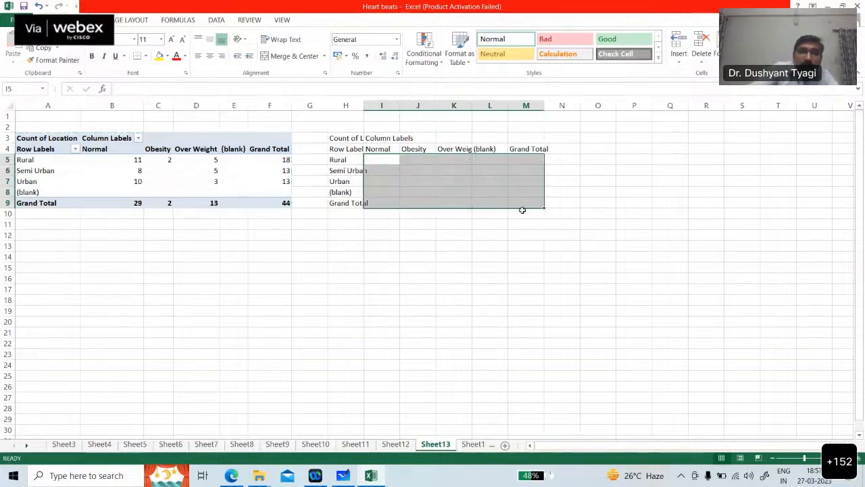
{"action": "left_click_drag", "start_coordinate": [433, 275], "coordinate": [428, 268]}
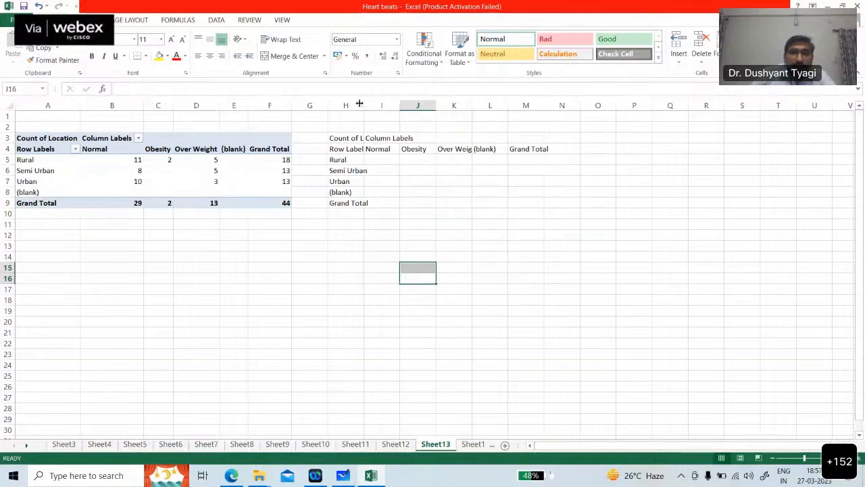
{"action": "left_click", "coordinate": [10, 103]}
{"action": "double_click", "coordinate": [80, 105]}
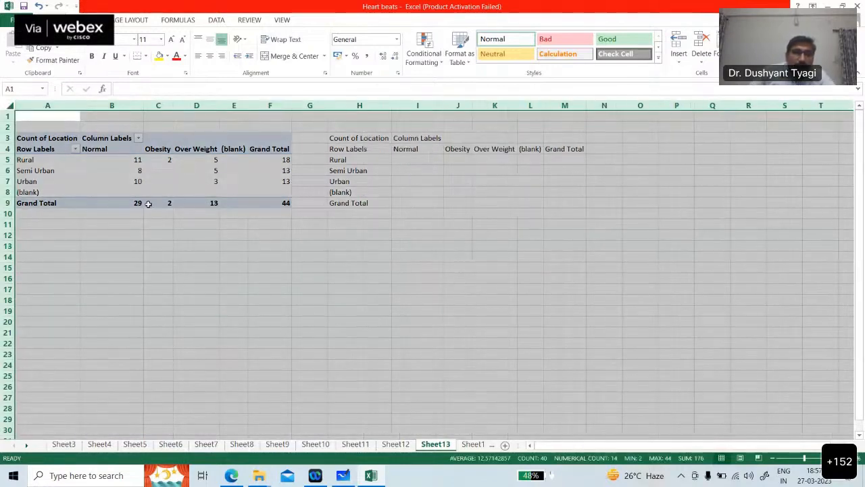
Step: Try to start a formula in I5 from the Rural row's grand total in the PivotTable
{"action": "left_click", "coordinate": [253, 319]}
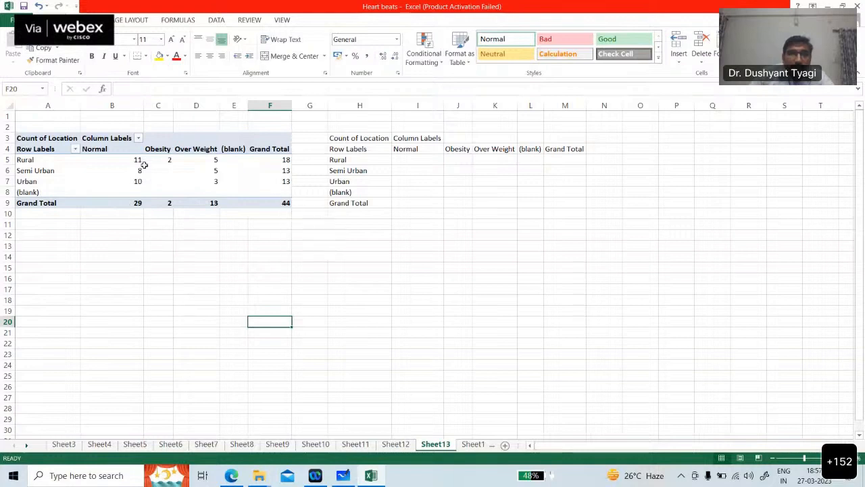
{"action": "left_click", "coordinate": [406, 160]}
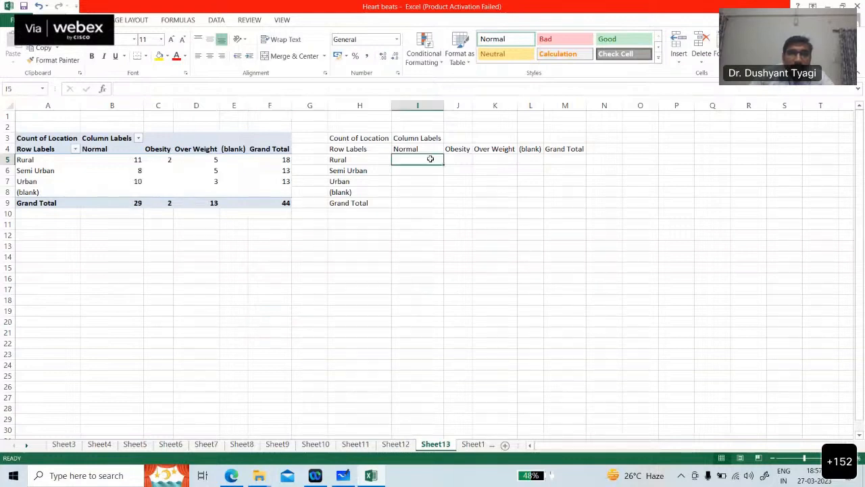
{"action": "type", "text": "="}
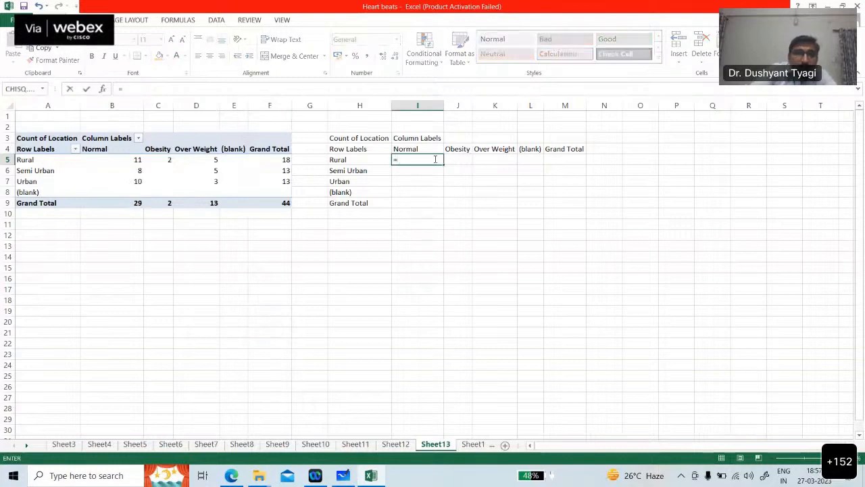
{"action": "left_click", "coordinate": [284, 161]}
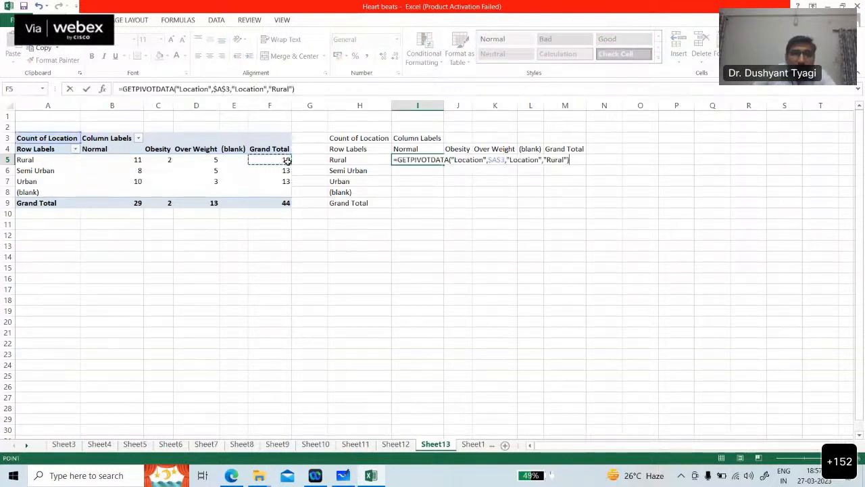
{"action": "key", "text": "BackSpace"}
{"action": "key", "text": "BackSpace"}
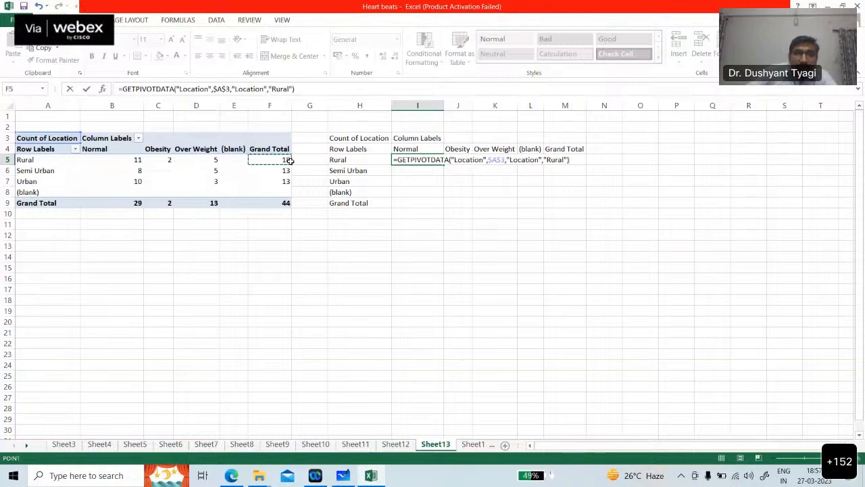
{"action": "key", "text": "BackSpace"}
{"action": "key", "text": "BackSpace"}
{"action": "key", "text": "BackSpace"}
{"action": "key", "text": "BackSpace"}
{"action": "key", "text": "BackSpace"}
{"action": "key", "text": "BackSpace"}
{"action": "key", "text": "BackSpace"}
{"action": "key", "text": "BackSpace"}
{"action": "key", "text": "BackSpace"}
{"action": "key", "text": "BackSpace"}
{"action": "key", "text": "BackSpace"}
{"action": "key", "text": "BackSpace"}
{"action": "key", "text": "BackSpace"}
{"action": "key", "text": "BackSpace"}
{"action": "key", "text": "BackSpace"}
{"action": "key", "text": "BackSpace"}
{"action": "key", "text": "BackSpace"}
{"action": "key", "text": "BackSpace"}
{"action": "key", "text": "BackSpace"}
{"action": "key", "text": "BackSpace"}
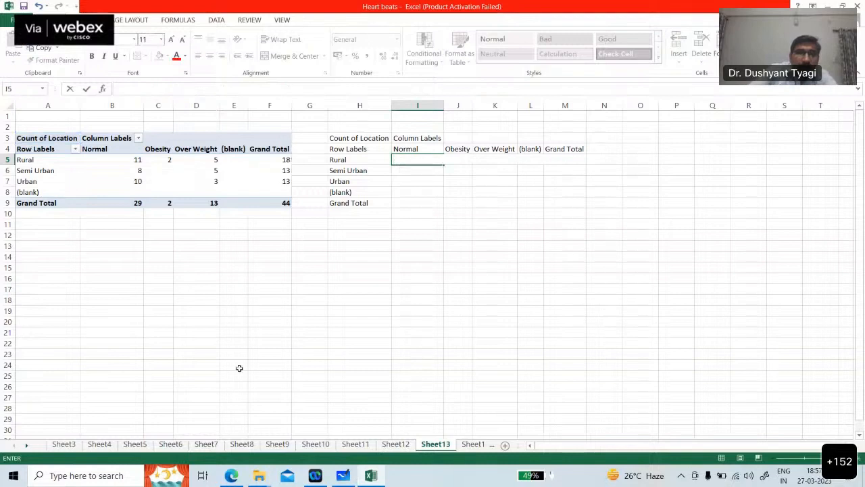
{"action": "left_click_drag", "start_coordinate": [239, 372], "coordinate": [202, 343]}
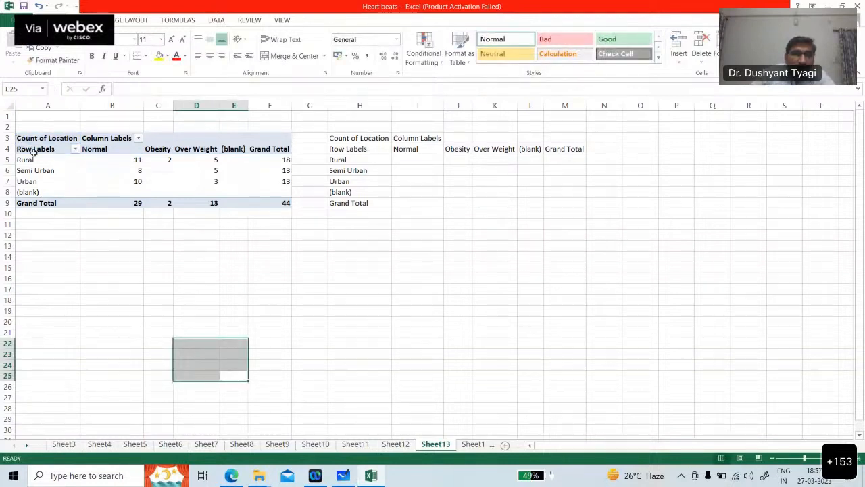
{"action": "left_click", "coordinate": [29, 160]}
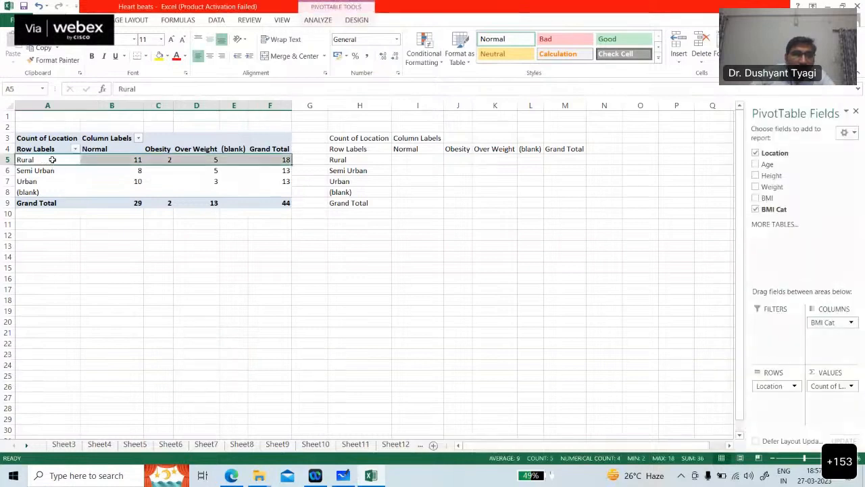
{"action": "left_click_drag", "start_coordinate": [52, 161], "coordinate": [271, 206]}
{"action": "right_click", "coordinate": [204, 178]}
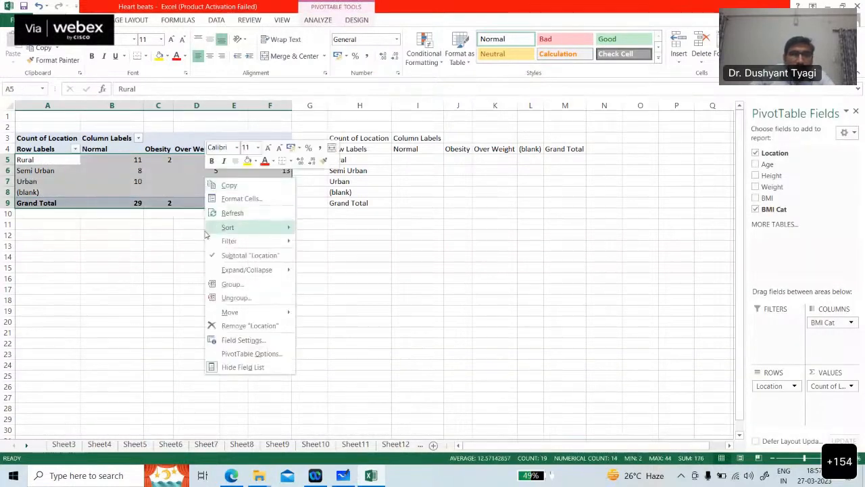
{"action": "left_click", "coordinate": [227, 185]}
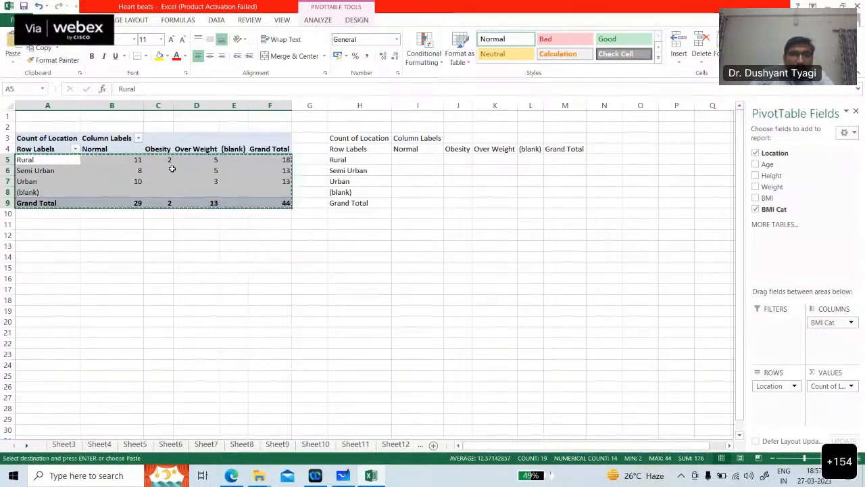
{"action": "right_click", "coordinate": [172, 170]}
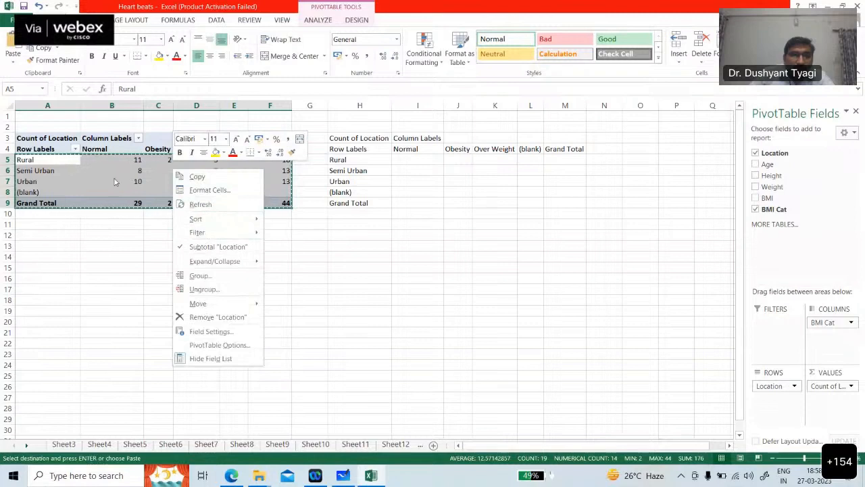
{"action": "left_click", "coordinate": [116, 265]}
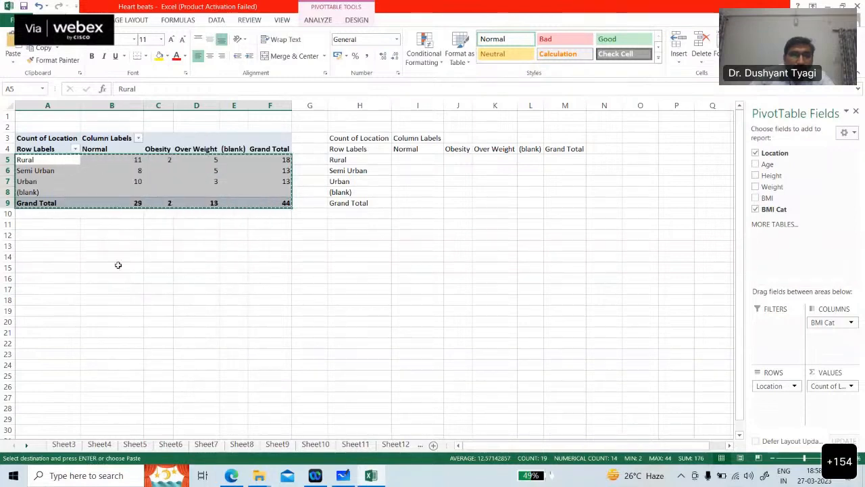
{"action": "left_click", "coordinate": [116, 263]}
{"action": "double_click", "coordinate": [116, 264]}
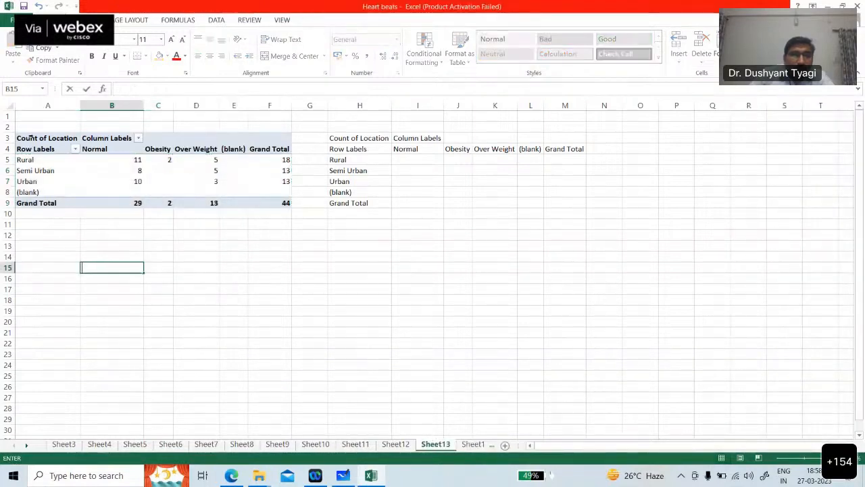
Step: Copy A2 to F9 including the whole PivotTable and paste it as values over itself
{"action": "left_click_drag", "start_coordinate": [46, 127], "coordinate": [246, 196]}
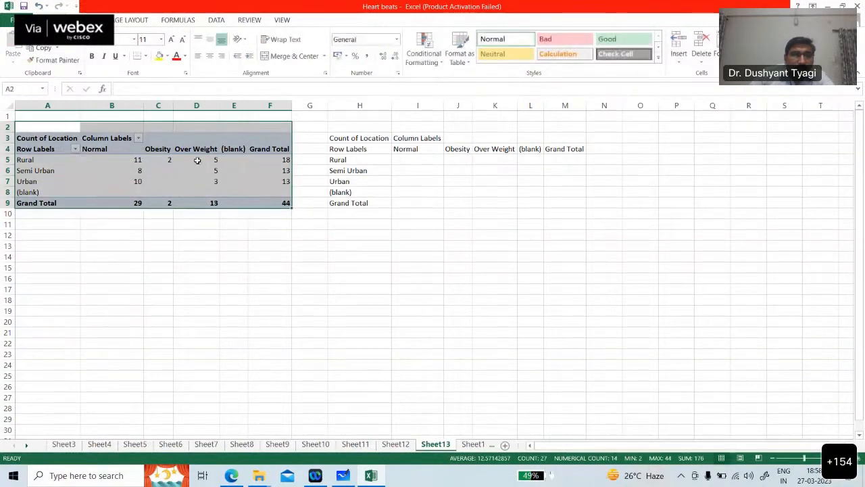
{"action": "right_click", "coordinate": [198, 160]}
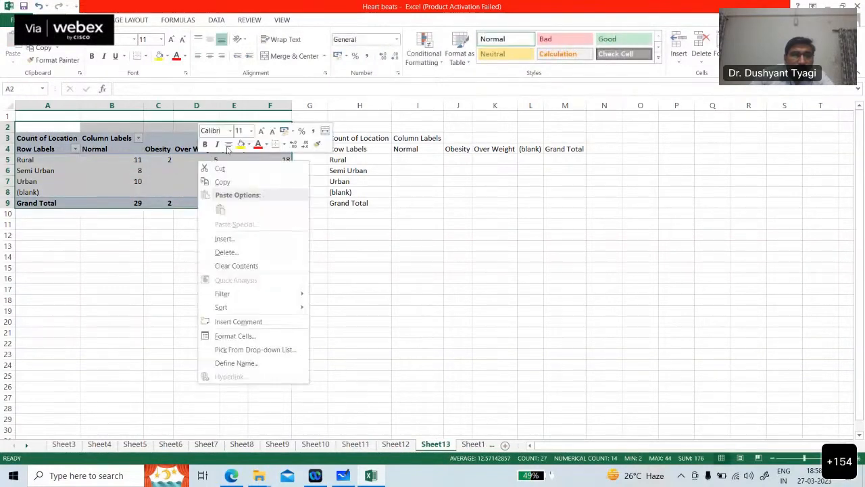
{"action": "left_click", "coordinate": [223, 182]}
{"action": "right_click", "coordinate": [162, 156]}
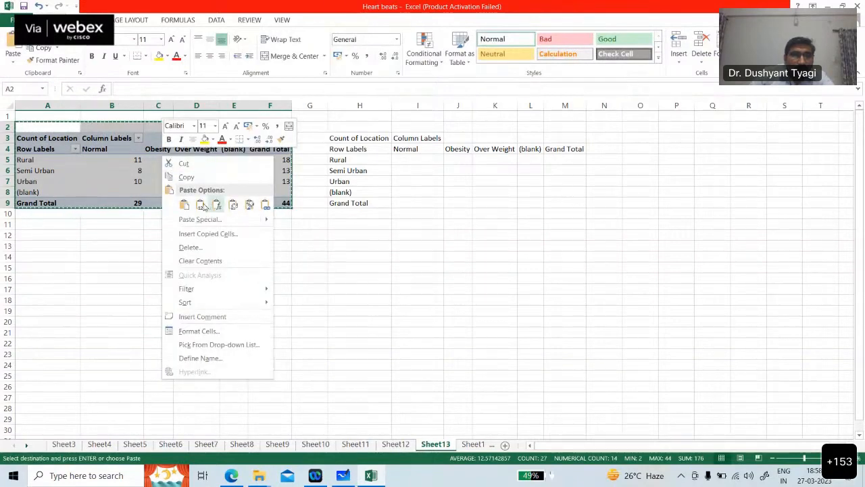
{"action": "left_click", "coordinate": [202, 205]}
{"action": "left_click", "coordinate": [257, 276]}
{"action": "left_click", "coordinate": [160, 181]}
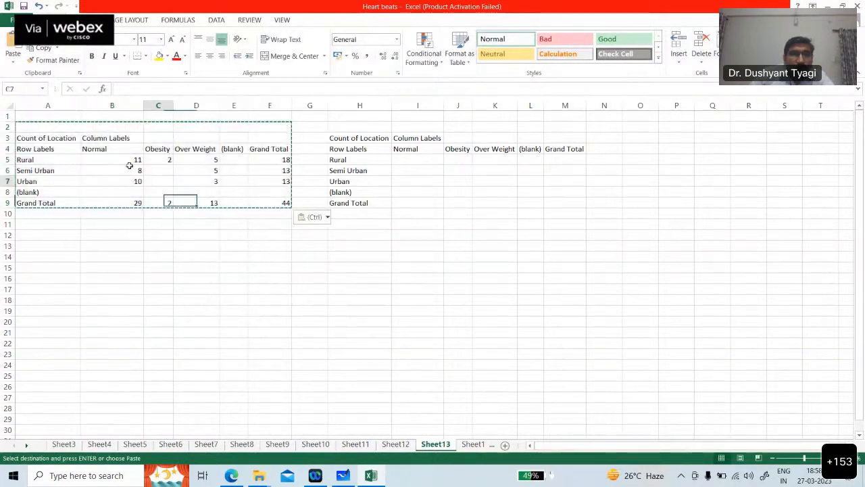
{"action": "left_click", "coordinate": [130, 162]}
{"action": "left_click", "coordinate": [211, 160]}
{"action": "left_click", "coordinate": [280, 160]}
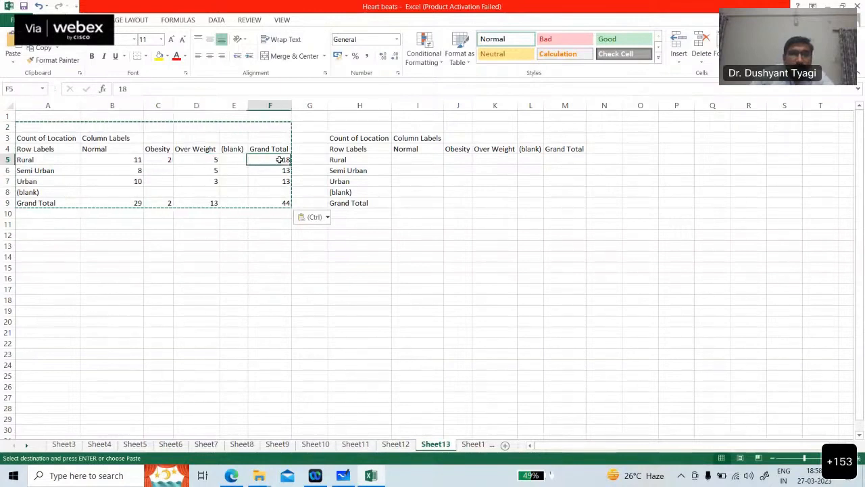
{"action": "left_click", "coordinate": [267, 192]}
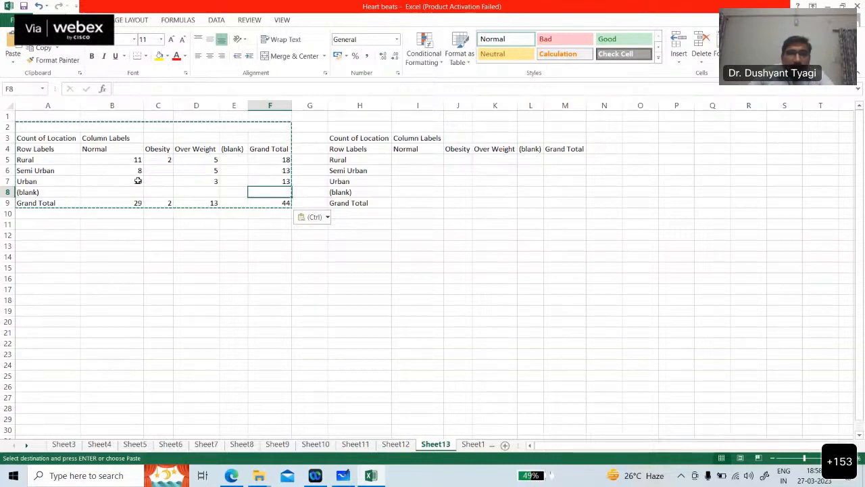
Step: Build the expected-count formula =F5*B9/F9 in I5 for Rural and Normal
{"action": "left_click", "coordinate": [431, 160]}
{"action": "type", "text": "="}
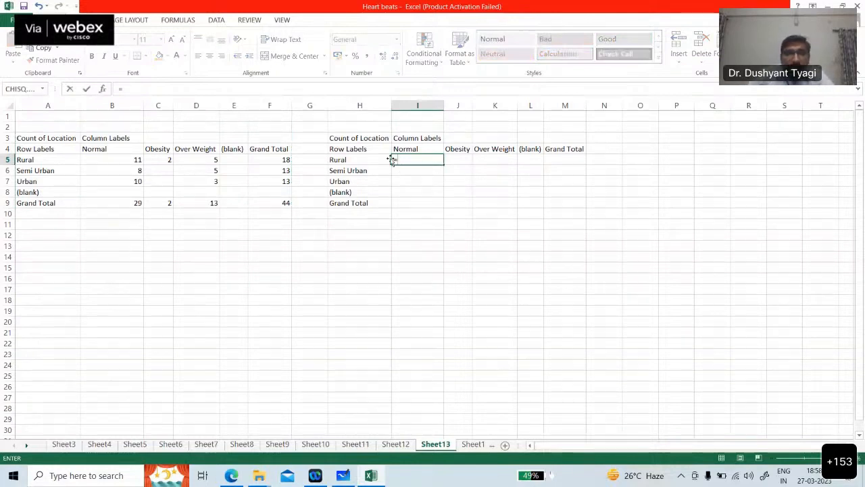
{"action": "left_click", "coordinate": [273, 160]}
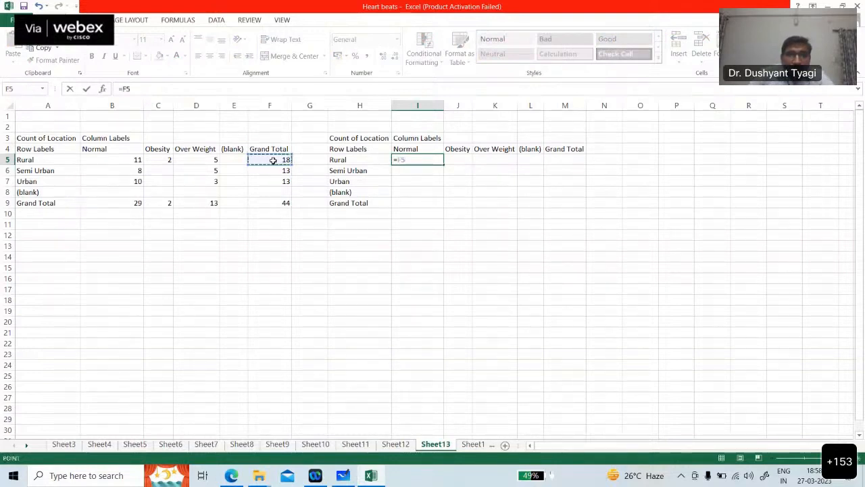
{"action": "type", "text": "*"}
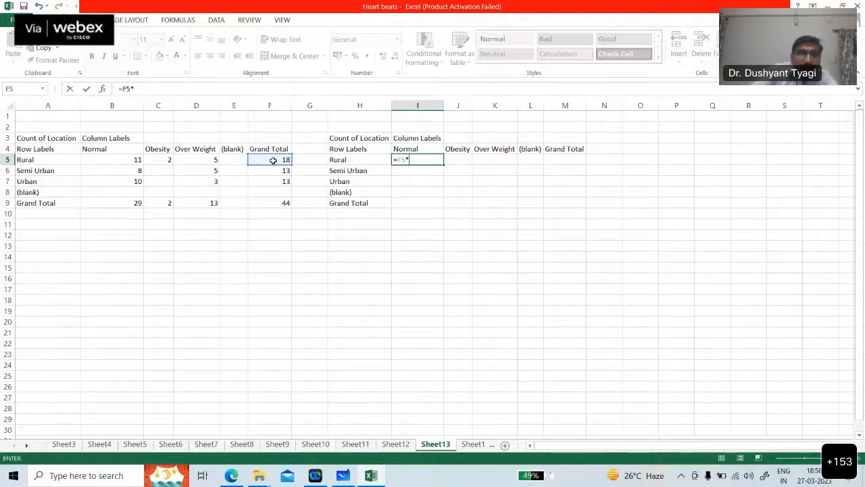
{"action": "left_click", "coordinate": [131, 205]}
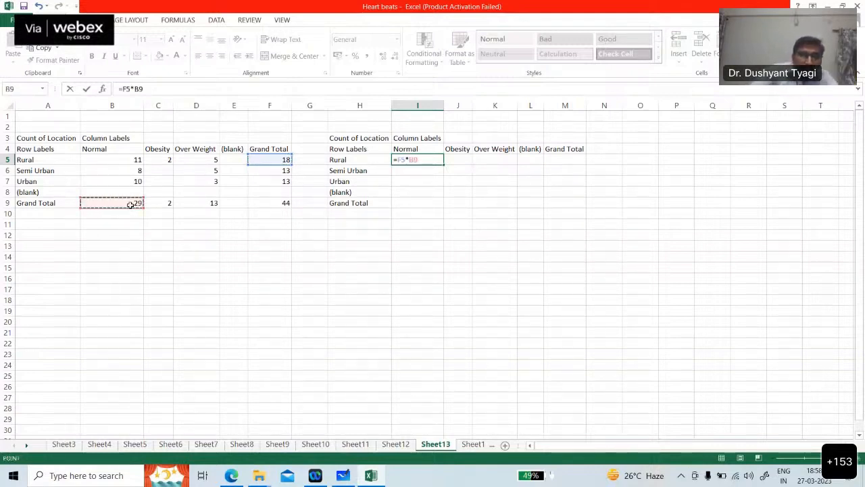
{"action": "type", "text": "/"}
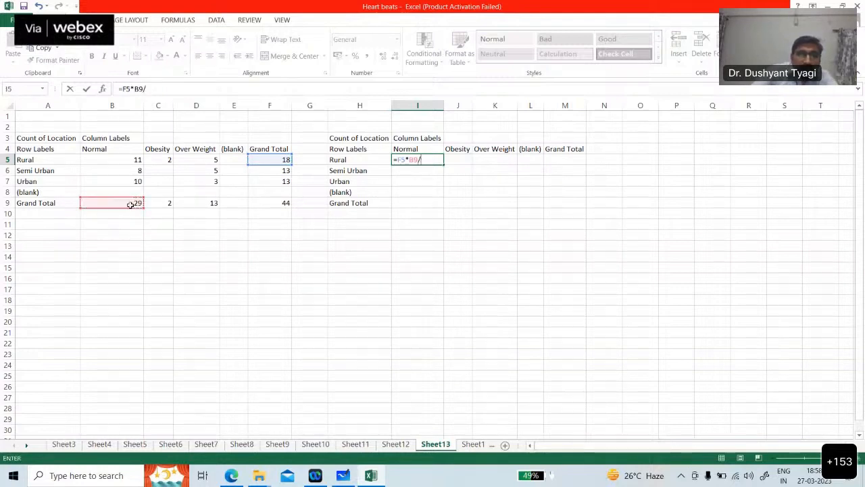
{"action": "left_click", "coordinate": [281, 202]}
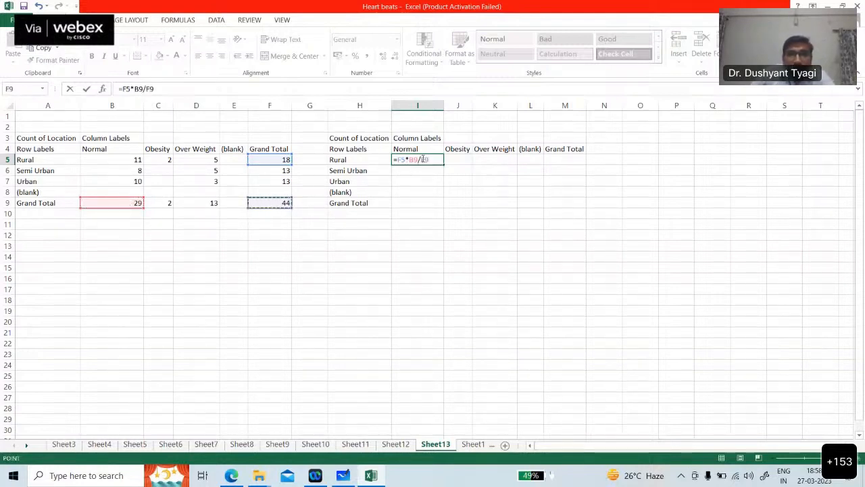
Step: Make the overall-total divisor in I5's formula an absolute reference, $F$9
{"action": "left_click", "coordinate": [423, 159]}
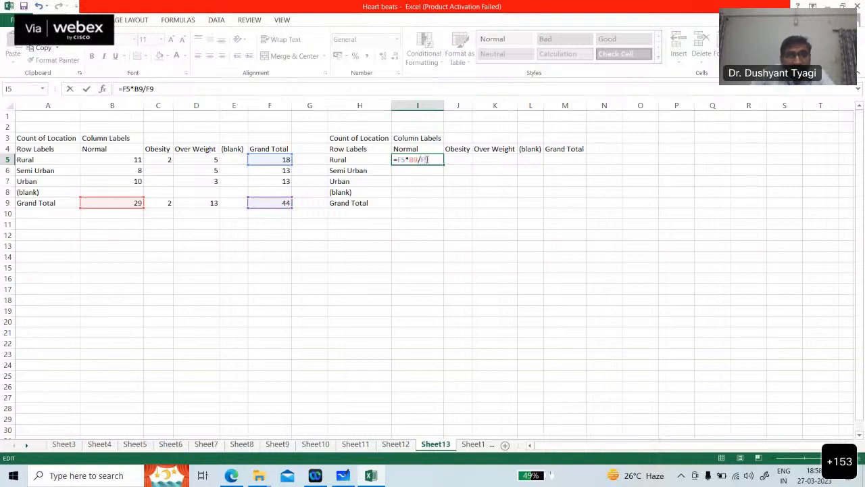
{"action": "key", "text": "F4"}
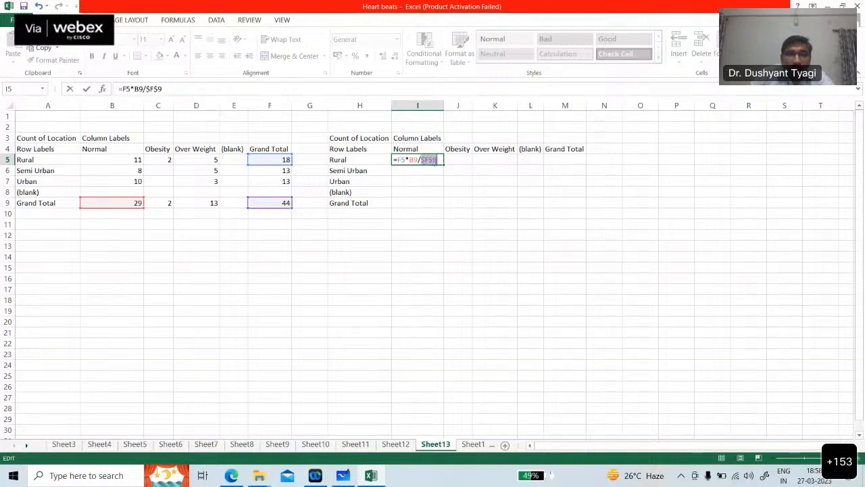
{"action": "left_click", "coordinate": [430, 171]}
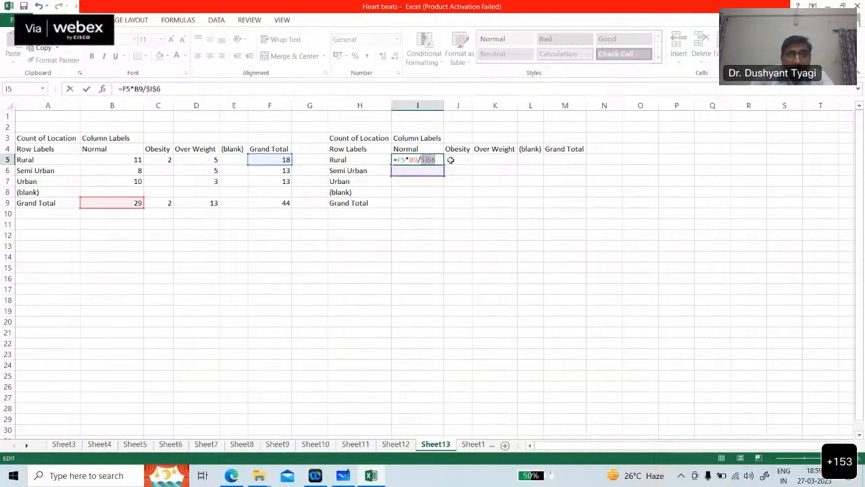
{"action": "left_click", "coordinate": [449, 161]}
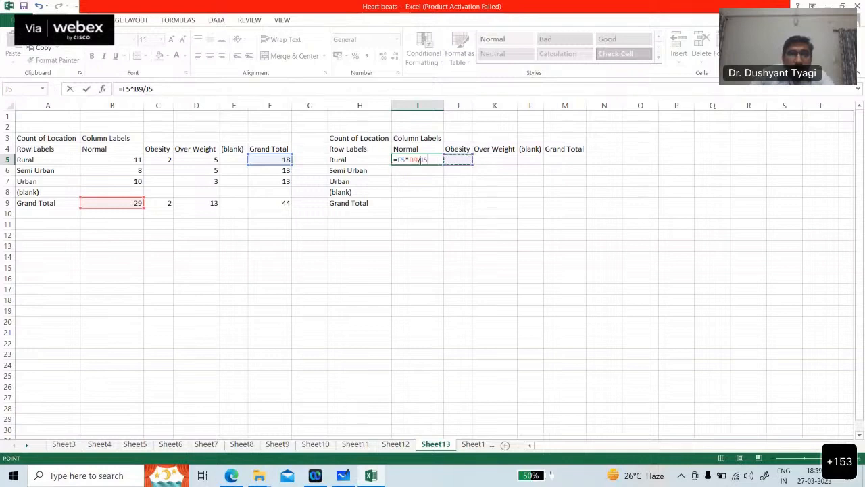
{"action": "key", "text": "F2"}
{"action": "left_click", "coordinate": [179, 89]}
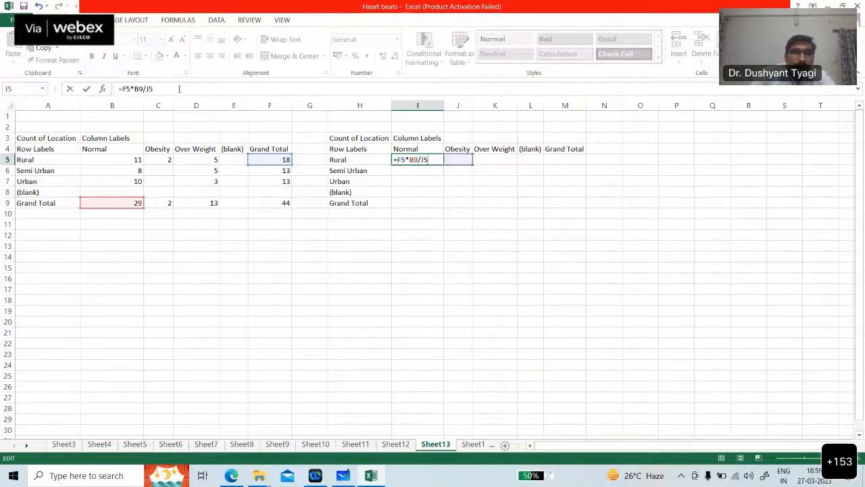
{"action": "key", "text": "BackSpace"}
{"action": "key", "text": "BackSpace"}
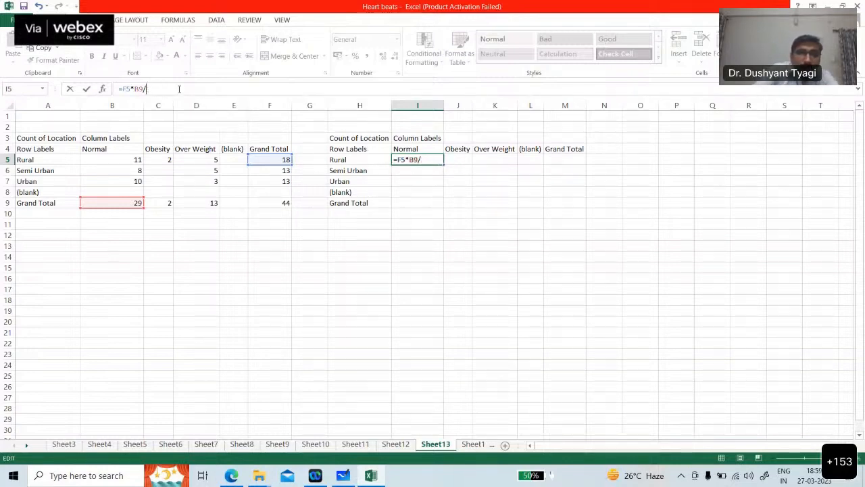
{"action": "left_click", "coordinate": [284, 201]}
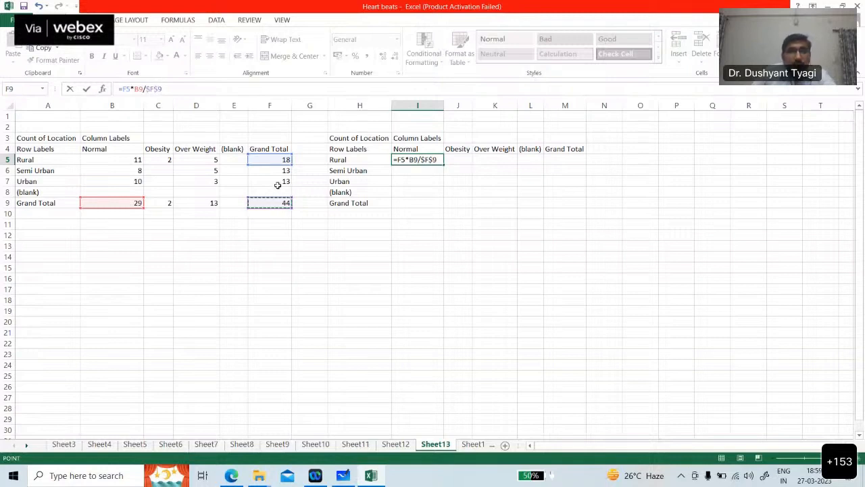
{"action": "key", "text": "F4"}
Step: Lock the row-total column and column-total row in I5's formula so it reads =$F5*B$9/$F$9
{"action": "left_click", "coordinate": [413, 159]}
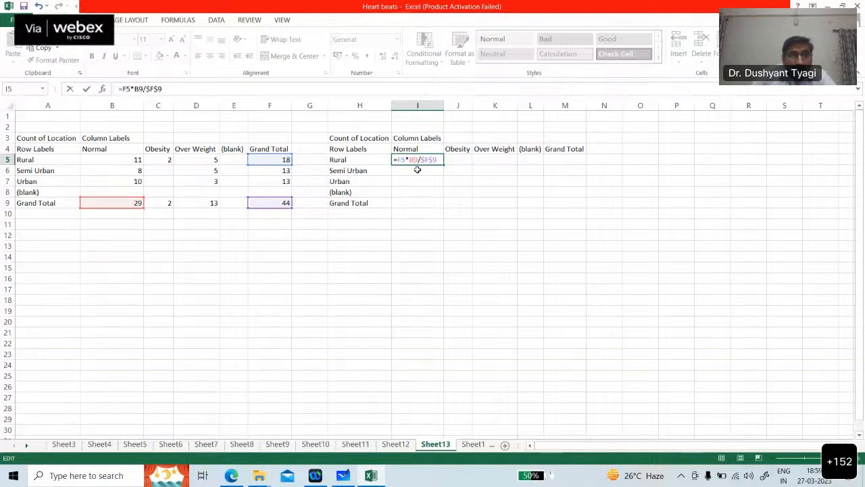
{"action": "type", "text": "$"}
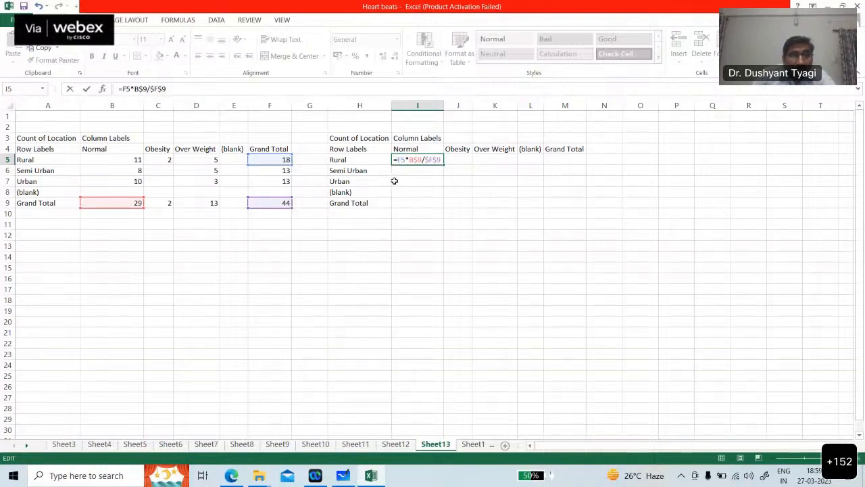
{"action": "type", "text": "$"}
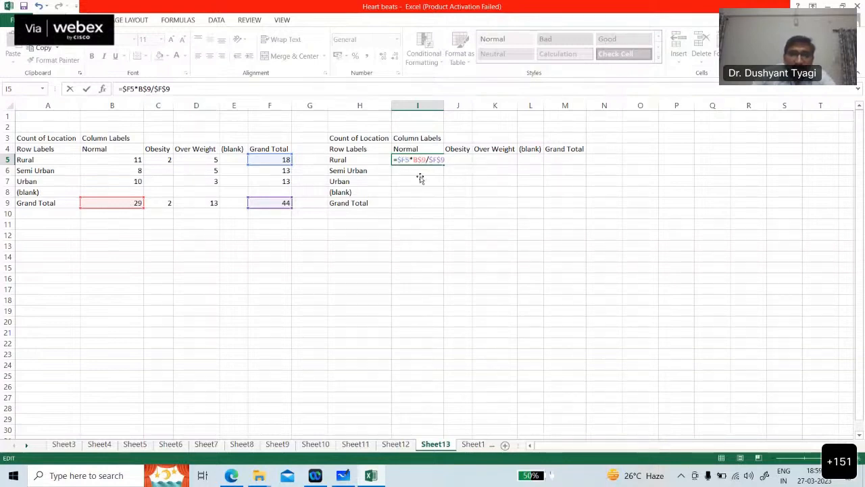
{"action": "left_click", "coordinate": [419, 180]}
{"action": "left_click", "coordinate": [422, 161]}
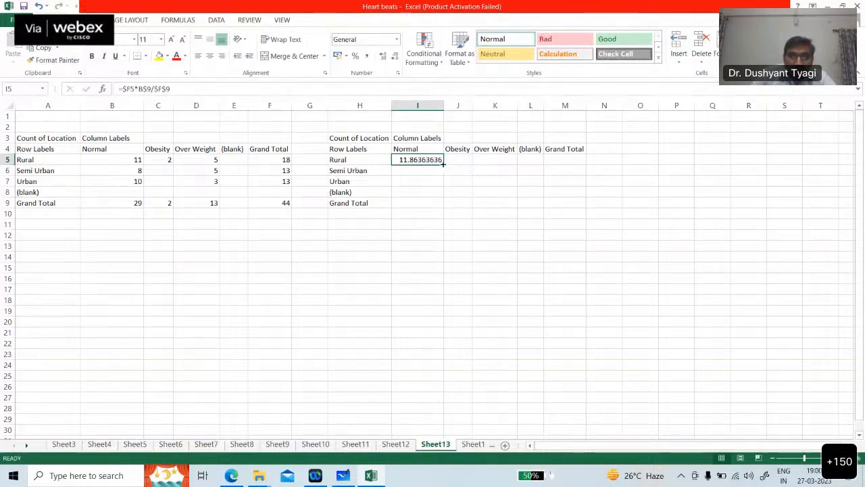
Step: Fill I5's expected-count formula across to Over Weight and down to Urban, covering I5:K7
{"action": "left_click_drag", "start_coordinate": [445, 163], "coordinate": [525, 163]}
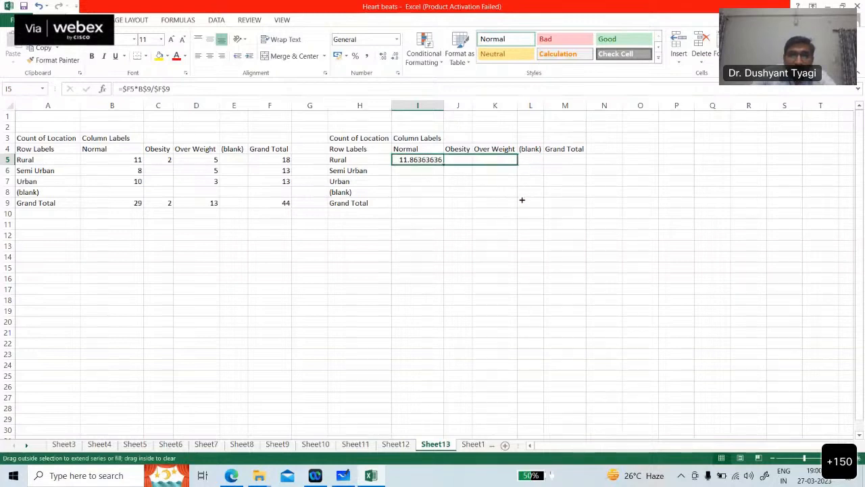
{"action": "mouse_move", "coordinate": [522, 200]}
{"action": "left_mouse_down"}
{"action": "mouse_move", "coordinate": [518, 165]}
{"action": "mouse_move", "coordinate": [520, 189]}
{"action": "left_mouse_up"}
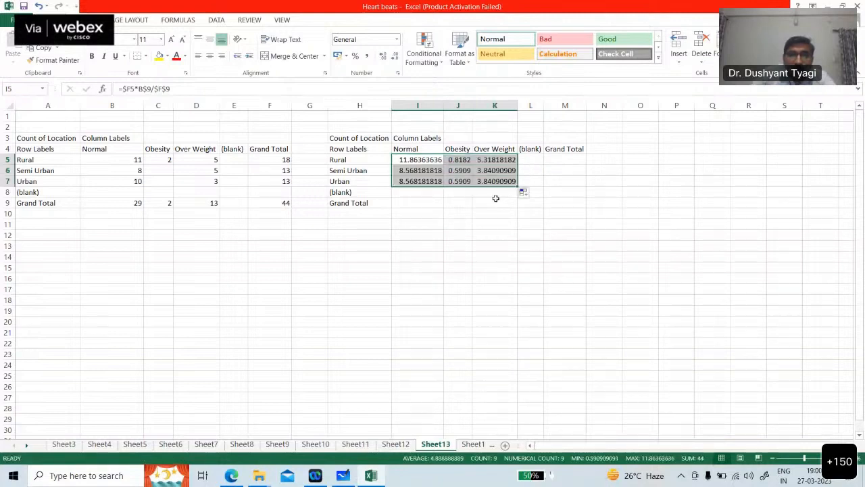
{"action": "left_click", "coordinate": [492, 201]}
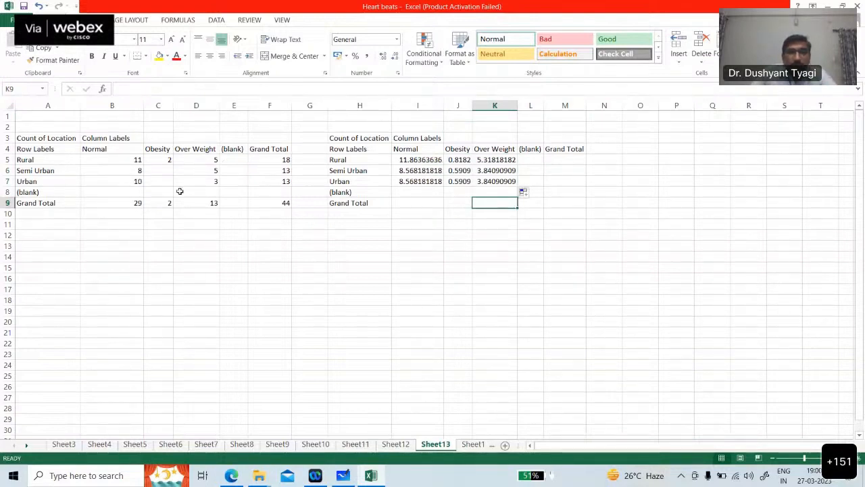
Step: Enter =CHISQ.TEST(B5:D7,I5:K7) in E13 to test the actual counts against the expected counts
{"action": "left_click", "coordinate": [240, 256]}
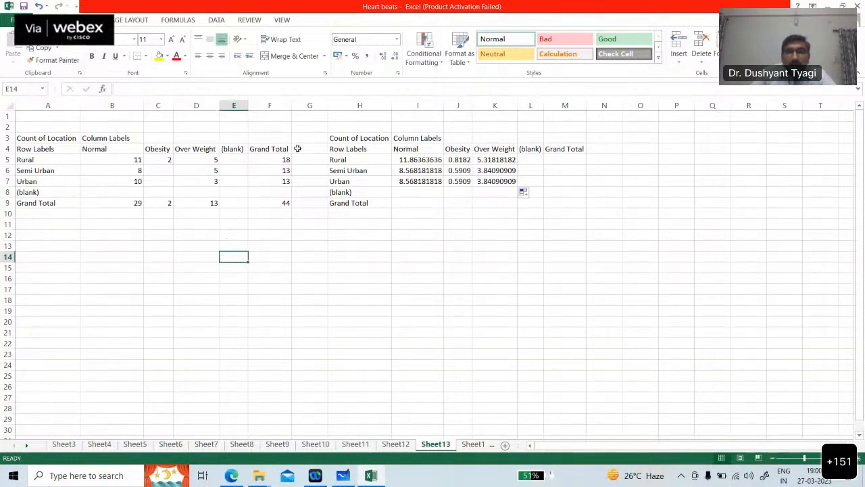
{"action": "left_click", "coordinate": [241, 245]}
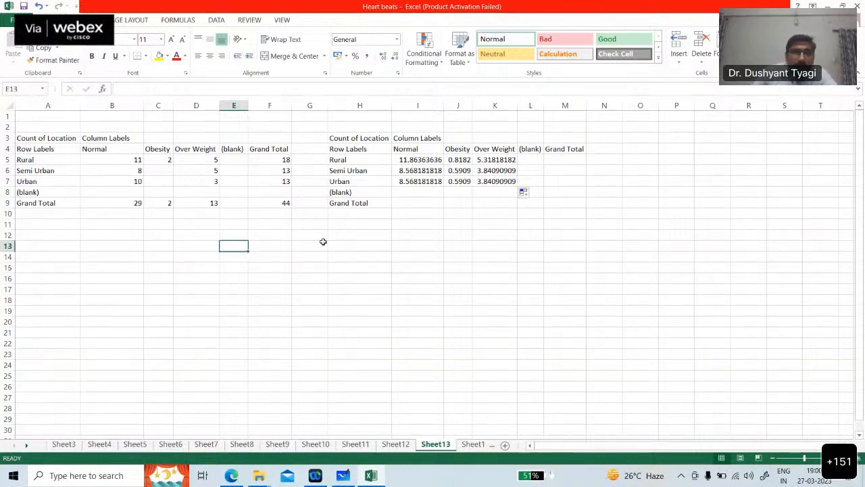
{"action": "type", "text": "="}
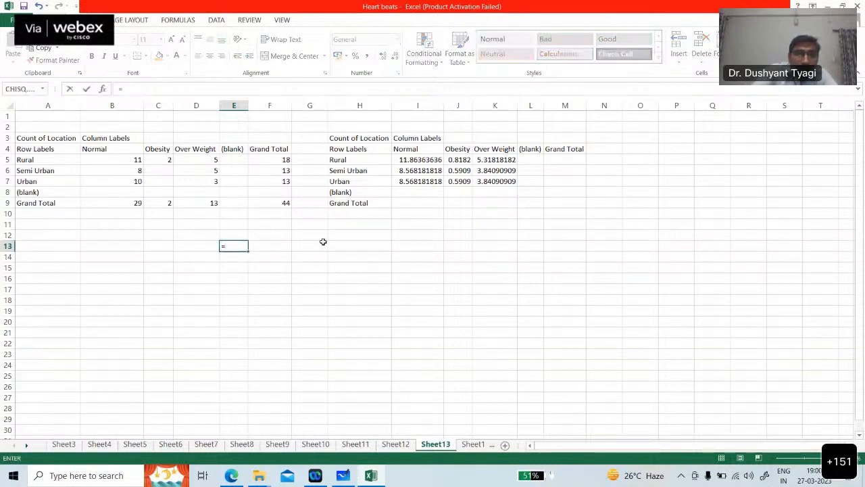
{"action": "type", "text": "ch"}
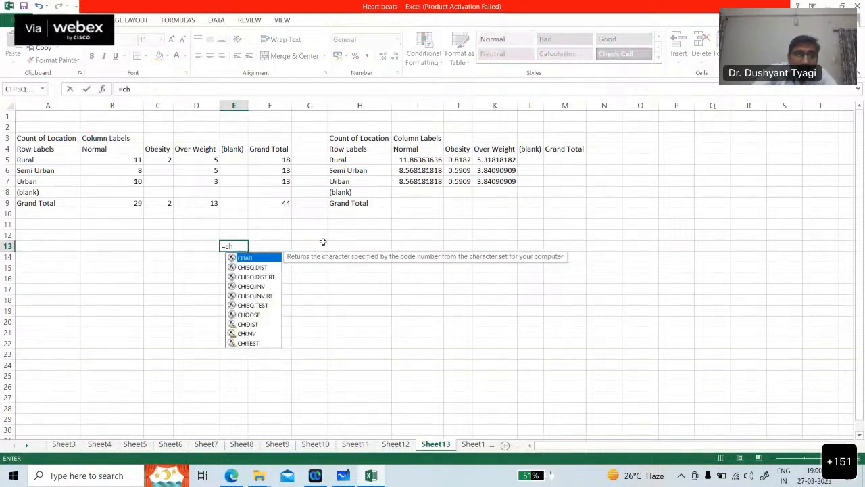
{"action": "type", "text": "i"}
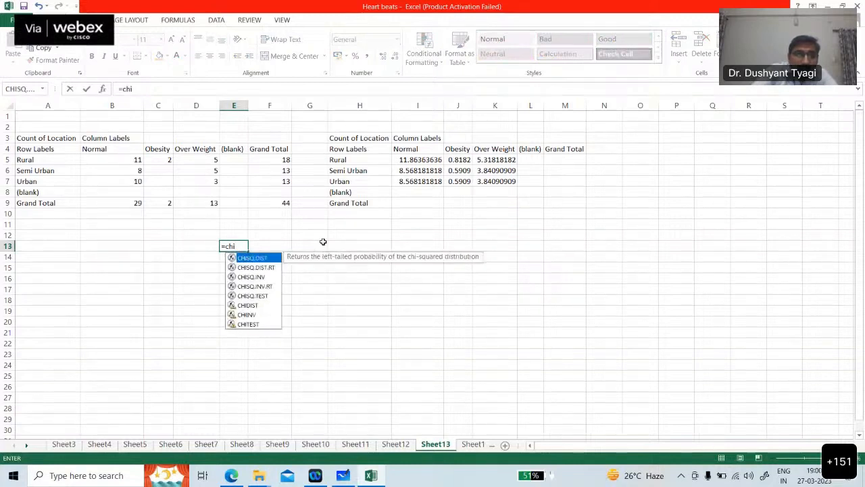
{"action": "left_click", "coordinate": [261, 296]}
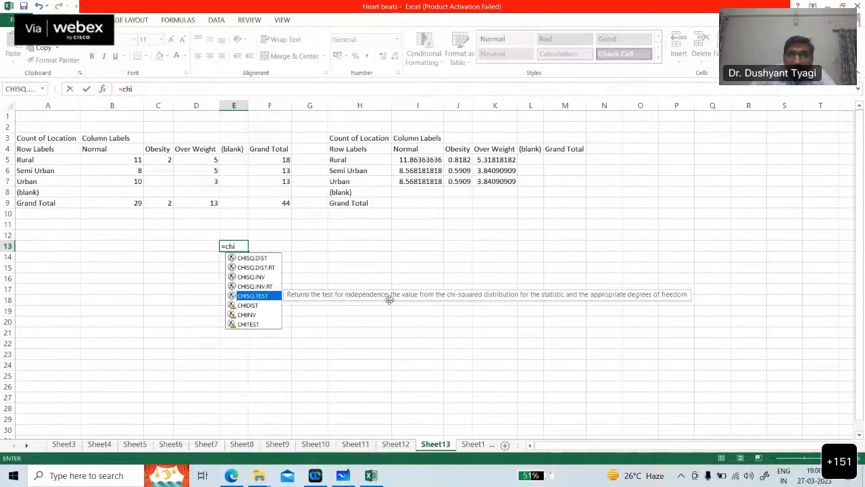
{"action": "double_click", "coordinate": [254, 296]}
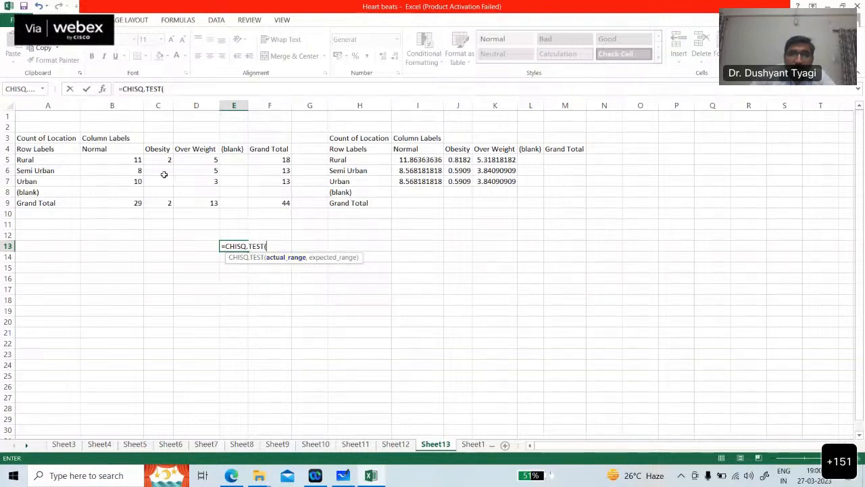
{"action": "left_click_drag", "start_coordinate": [133, 158], "coordinate": [198, 183]}
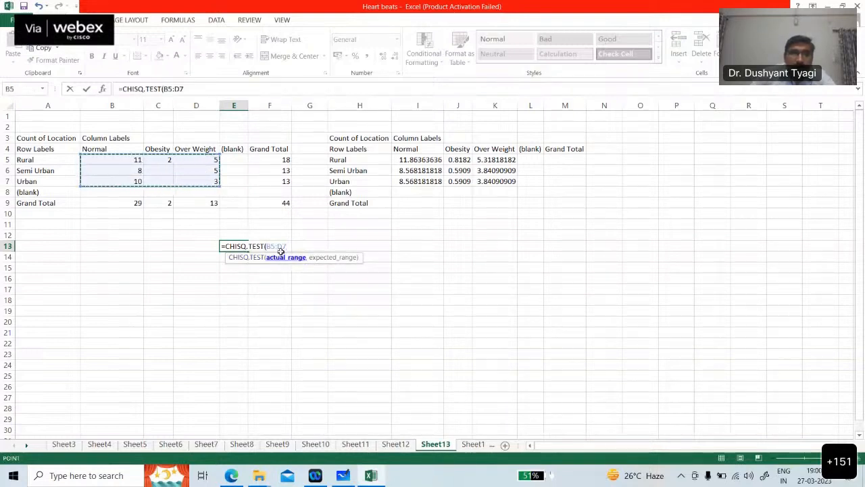
{"action": "type", "text": ","}
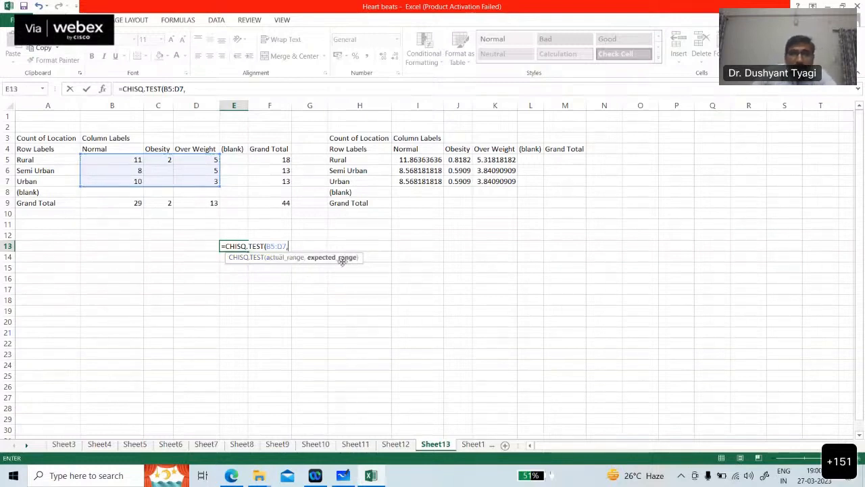
{"action": "left_click_drag", "start_coordinate": [422, 160], "coordinate": [491, 183]}
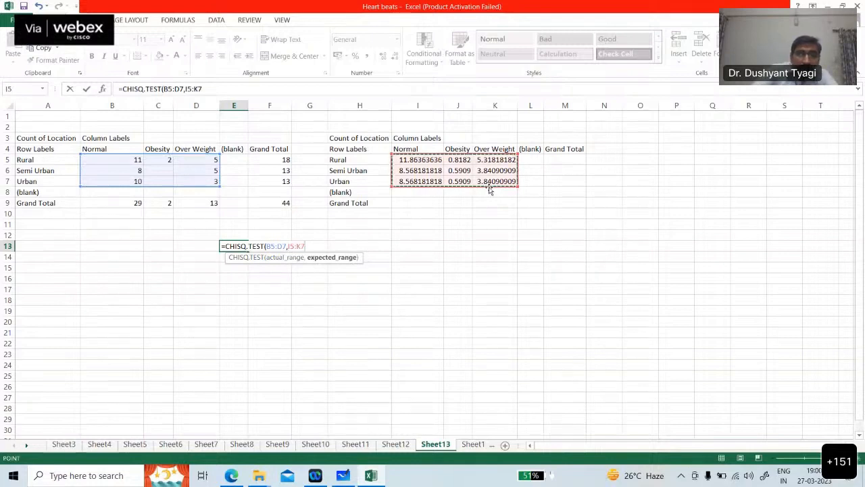
{"action": "type", "text": ")"}
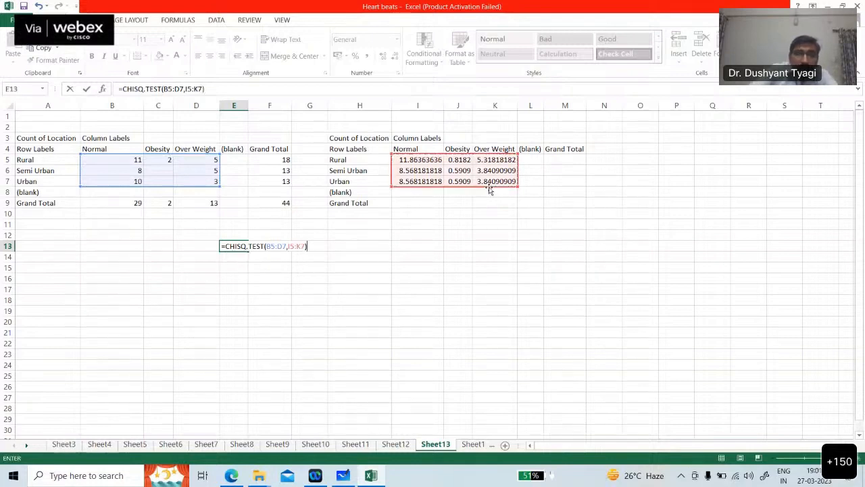
{"action": "key", "text": "Return"}
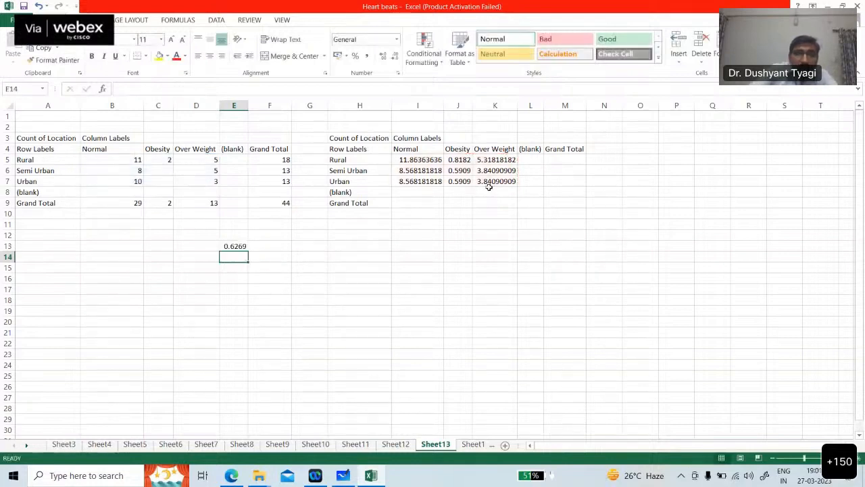
Step: Label the test result in D13 as "Chi Square Value" and autofit column D to the text
{"action": "left_click", "coordinate": [232, 245]}
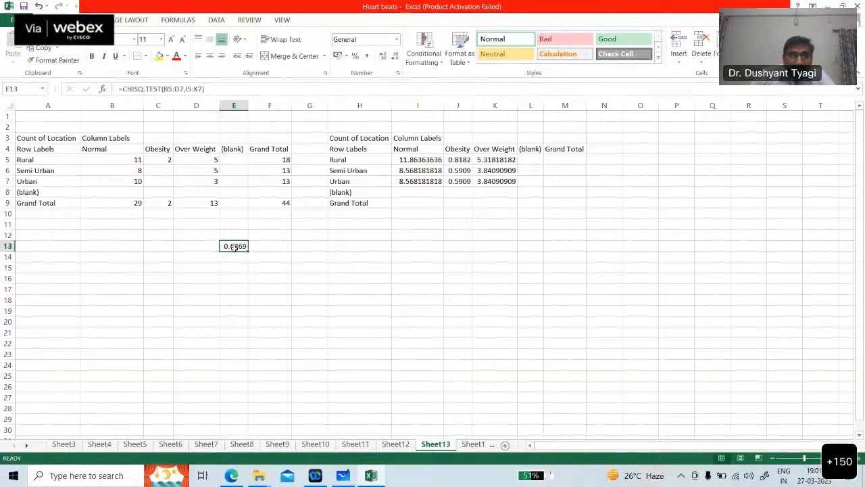
{"action": "left_click", "coordinate": [207, 245]}
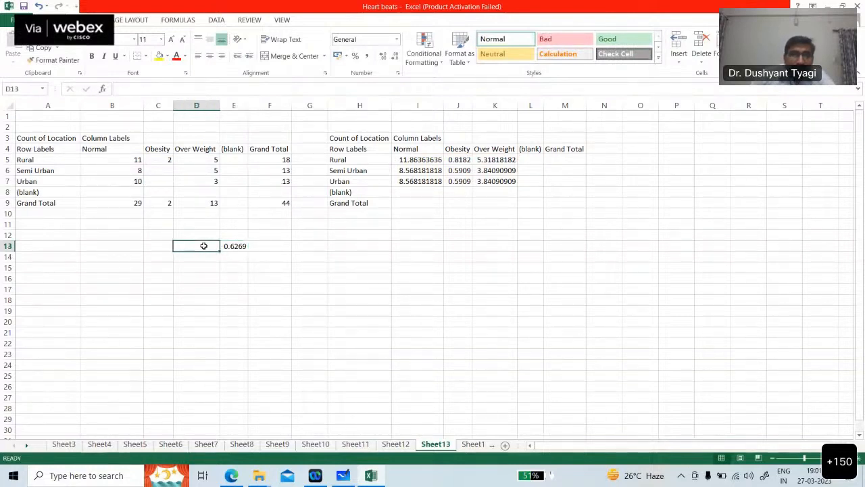
{"action": "type", "text": "Chi"}
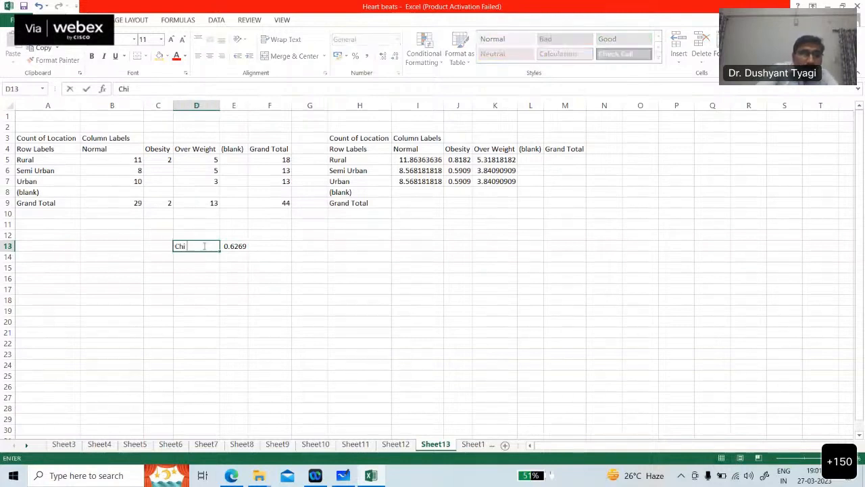
{"action": "type", "text": " Squar"}
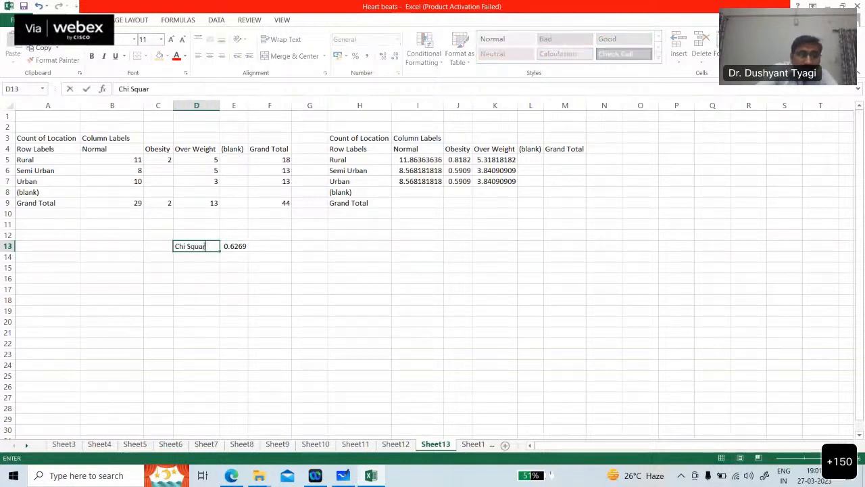
{"action": "type", "text": "e Val"}
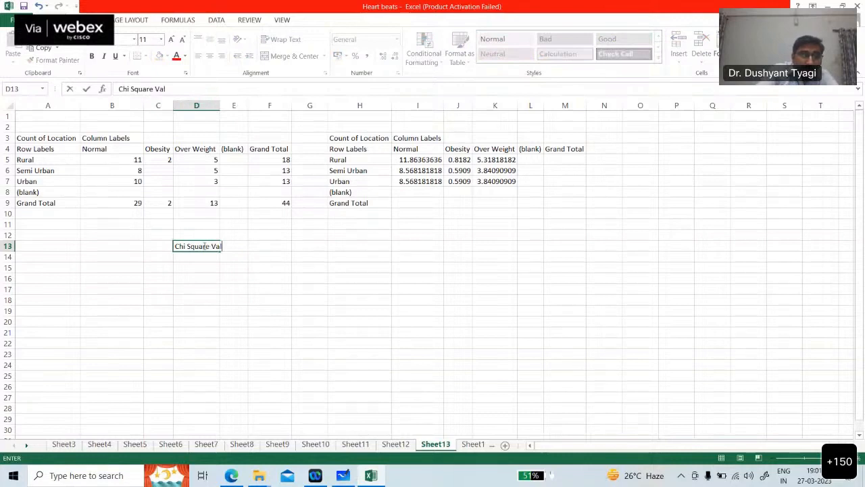
{"action": "type", "text": "ue"}
{"action": "left_click", "coordinate": [223, 283]}
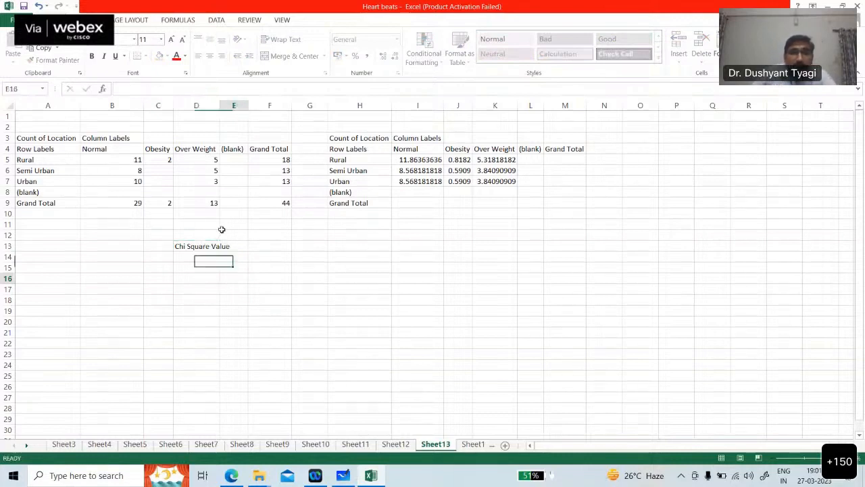
{"action": "double_click", "coordinate": [217, 105]}
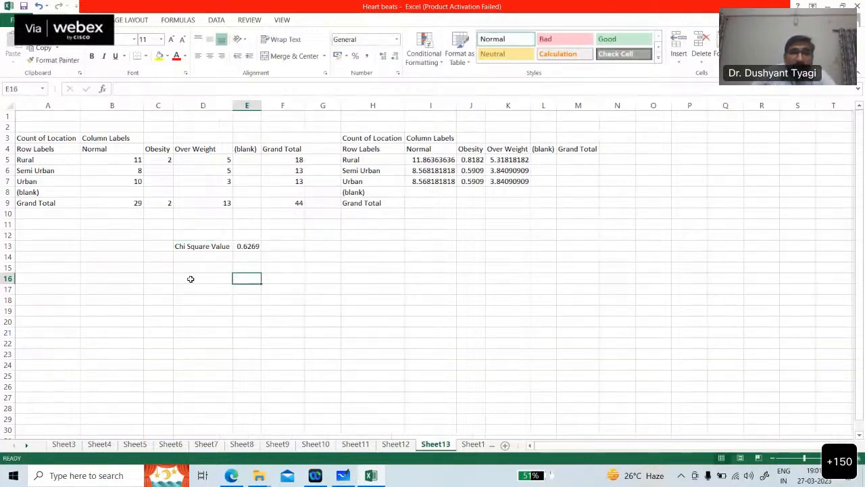
Step: Add the label "P Value" in D14 below the Chi Square Value label
{"action": "left_click", "coordinate": [211, 259]}
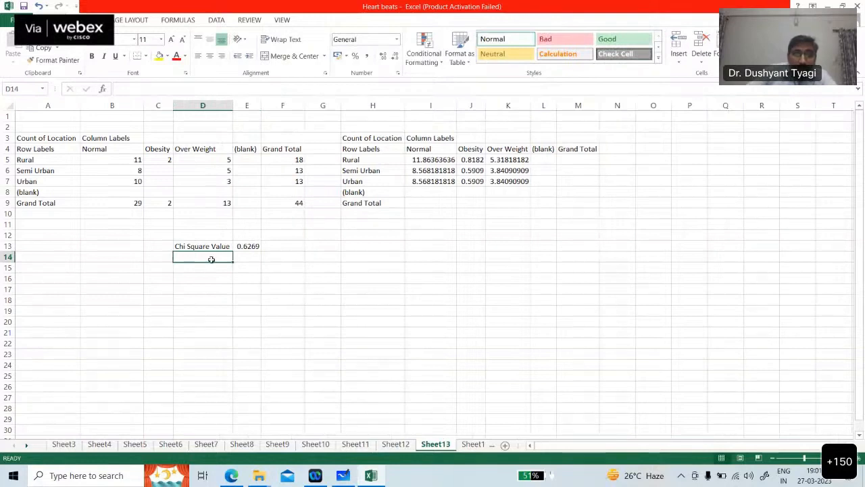
{"action": "type", "text": "P Valu"}
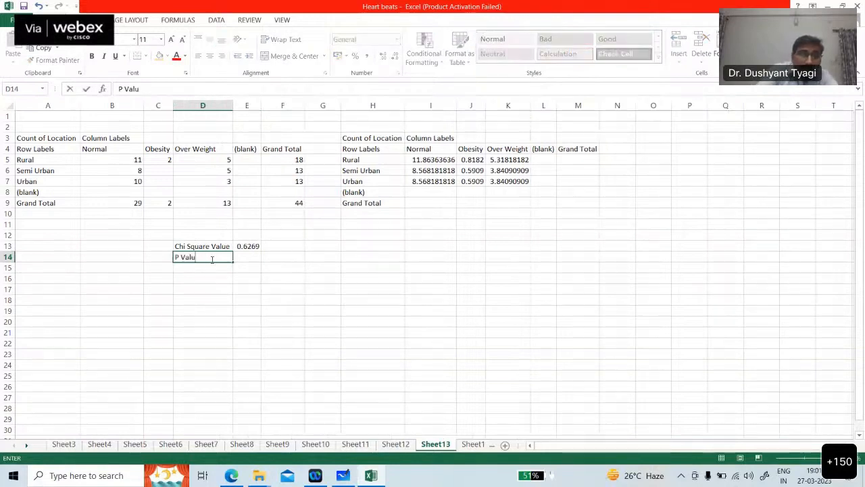
{"action": "type", "text": "e"}
Step: Enter =CHISQ.DIST.RT(E13,4) in E14 to calculate the p-value from the chi-square value with 4 degrees of freedom
{"action": "left_click", "coordinate": [242, 259]}
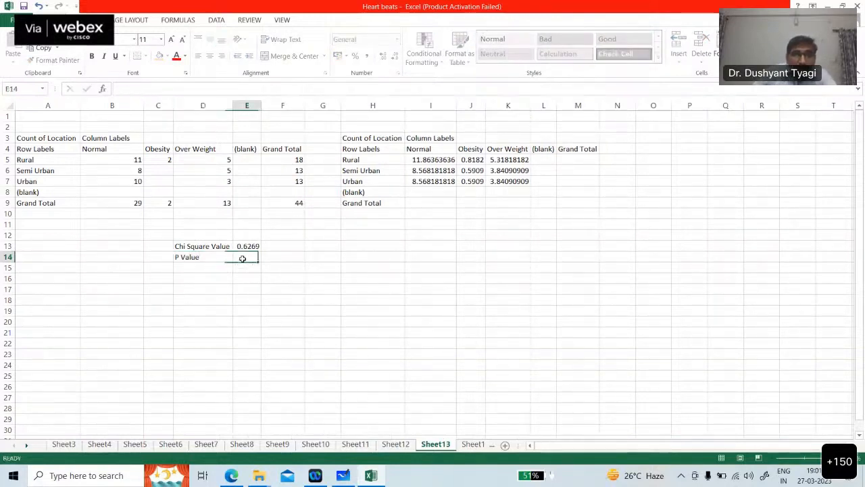
{"action": "type", "text": "="}
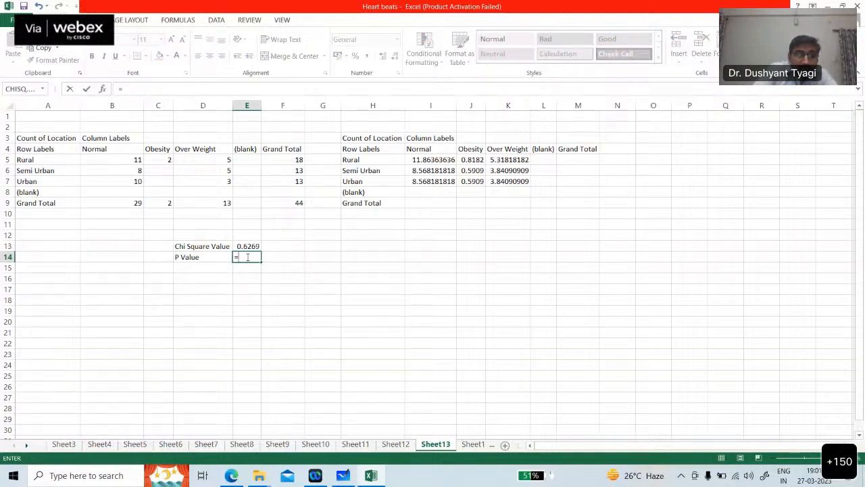
{"action": "type", "text": "chi"}
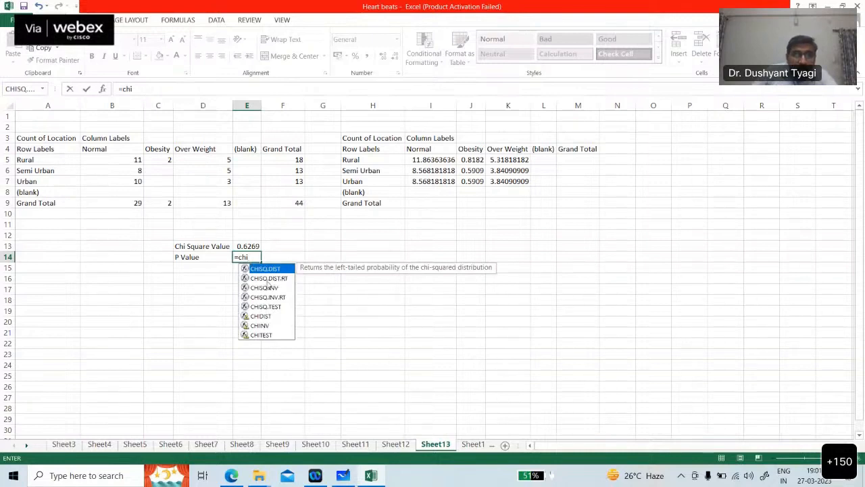
{"action": "double_click", "coordinate": [266, 278]}
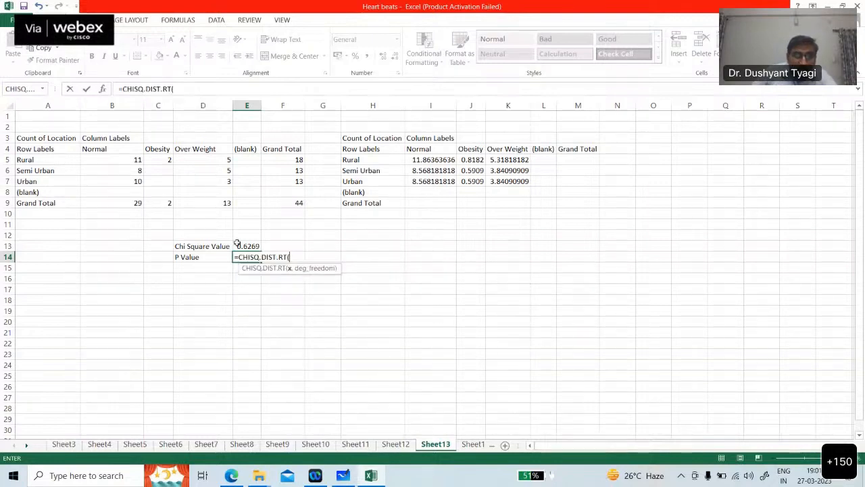
{"action": "left_click", "coordinate": [240, 246]}
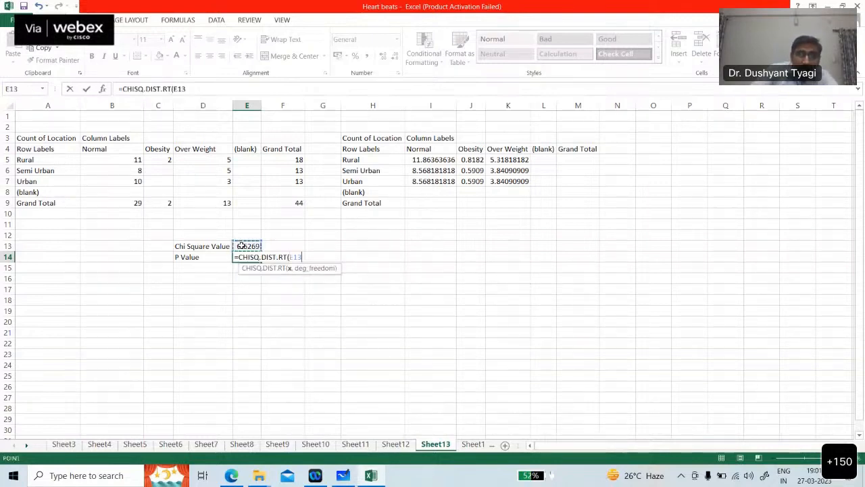
{"action": "type", "text": ",4"}
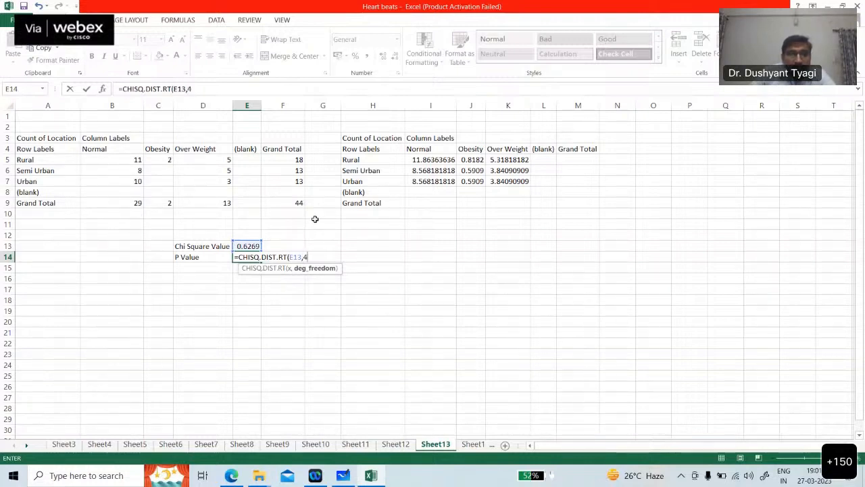
{"action": "type", "text": ")"}
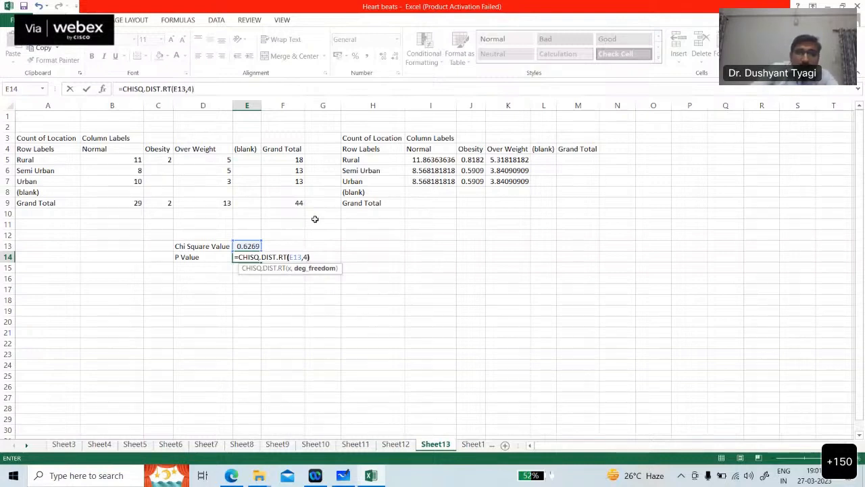
{"action": "key", "text": "Return"}
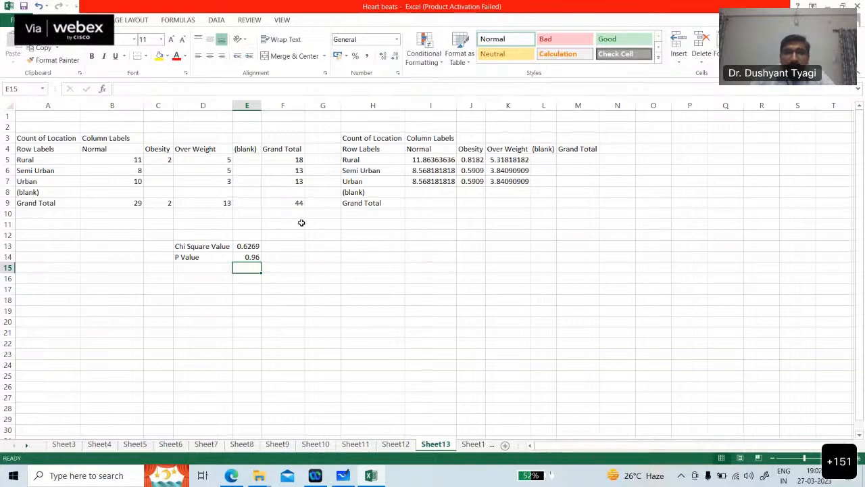
Step: Return to the source data on Sheet1 with the Location through BMI Cat columns, D to I, selected
{"action": "scroll", "coordinate": [299, 222], "scroll_direction": "down", "scroll_amount": 4}
{"action": "scroll", "coordinate": [299, 222], "scroll_direction": "up", "scroll_amount": 4}
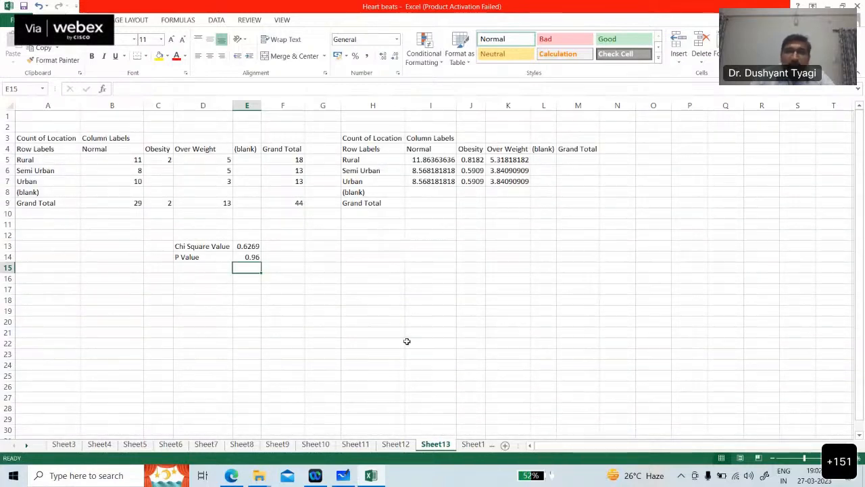
{"action": "left_click", "coordinate": [473, 444]}
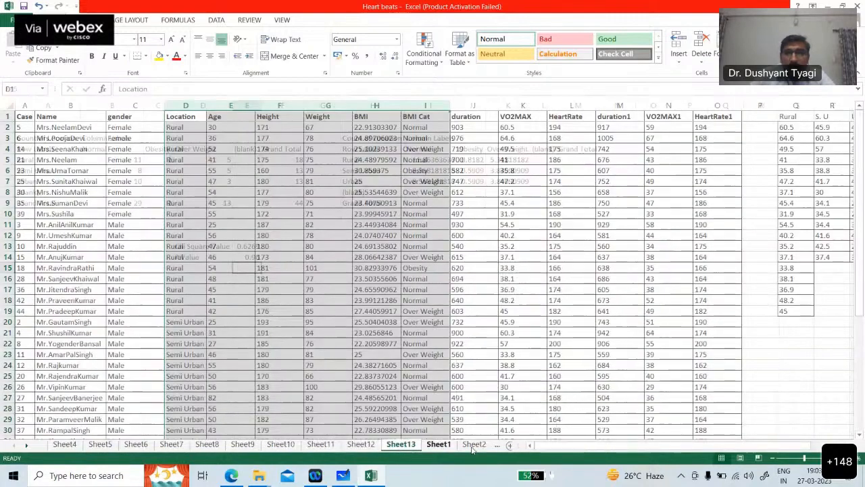
{"action": "left_click_drag", "start_coordinate": [186, 105], "coordinate": [425, 105]}
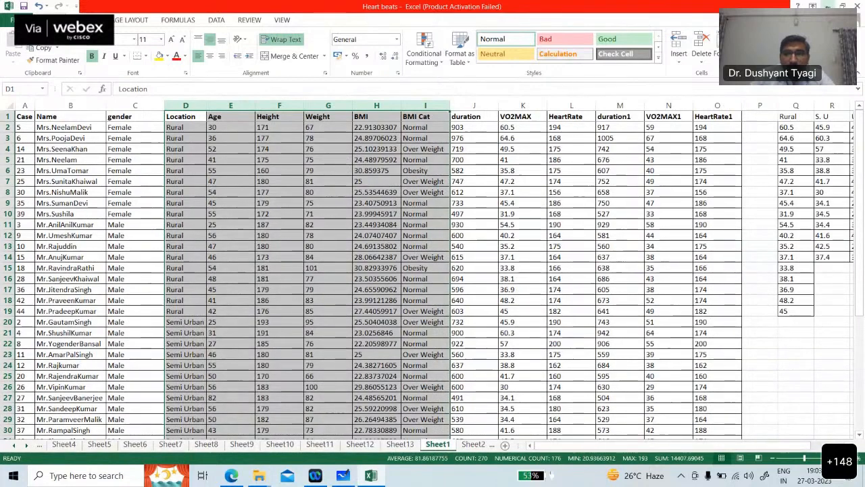
Step: Minimize the Heart beats workbook and dismiss the digital pen feedback request in Microsoft Whiteboard
{"action": "left_click", "coordinate": [827, 7]}
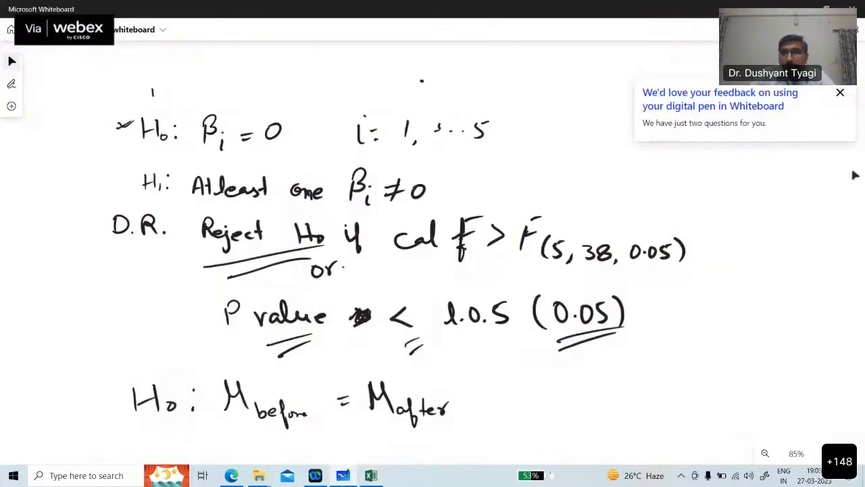
{"action": "left_click", "coordinate": [839, 93]}
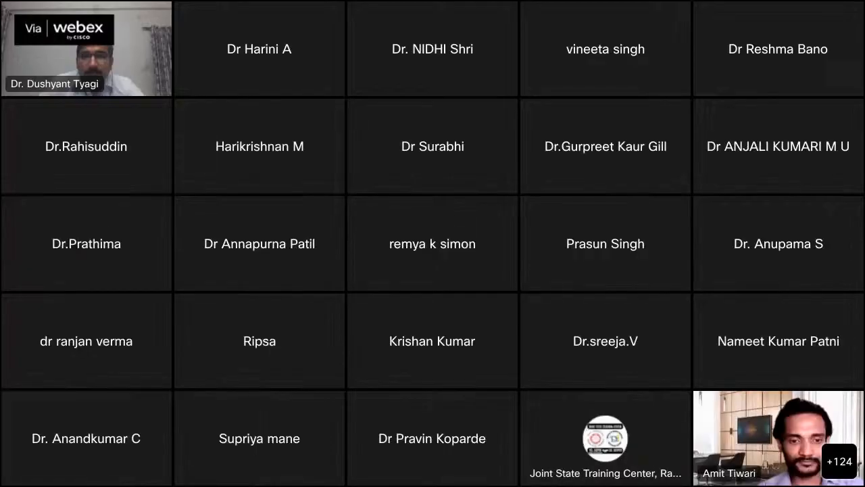